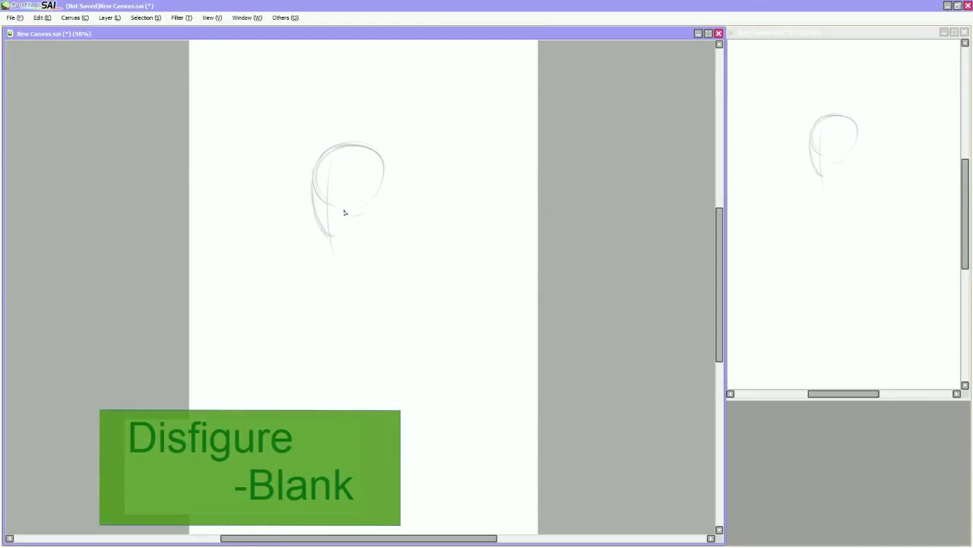
Complete the head's jaw and chin outline and rough in the nose and mouth along the face's centre line
{"action": "left_click_drag", "start_coordinate": [345, 241], "coordinate": [372, 201]}
{"action": "left_click_drag", "start_coordinate": [311, 181], "coordinate": [313, 215]}
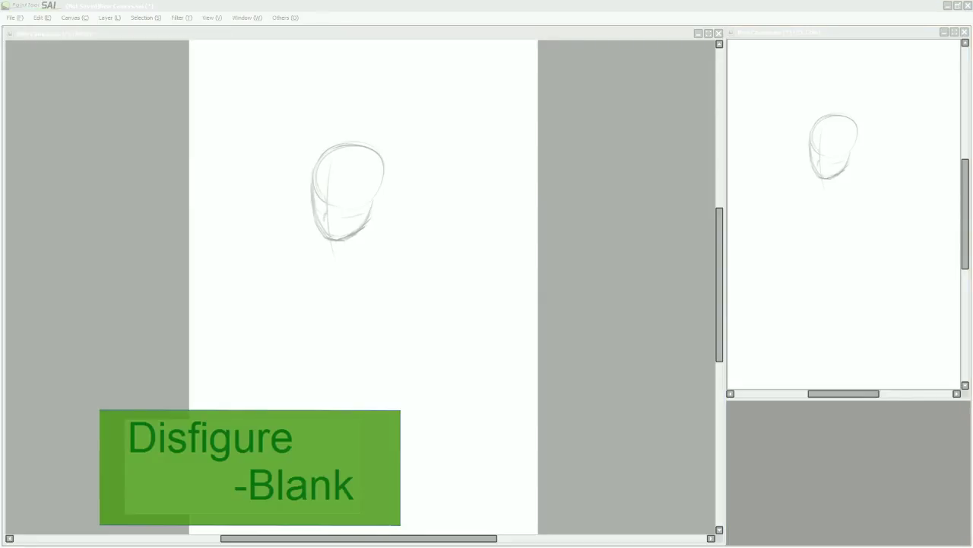
{"action": "scroll", "coordinate": [324, 222], "scroll_direction": "up", "scroll_amount": 5}
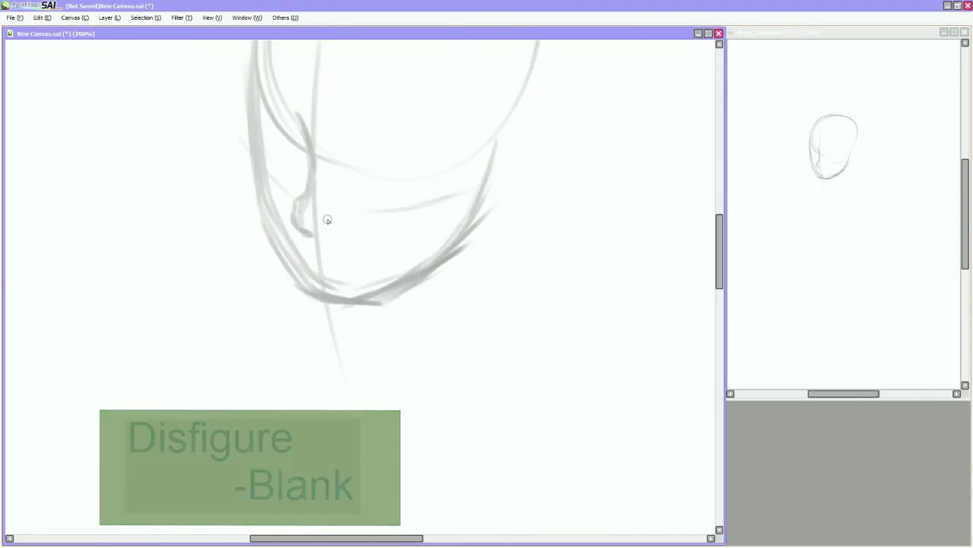
{"action": "left_click_drag", "start_coordinate": [338, 221], "coordinate": [320, 230]}
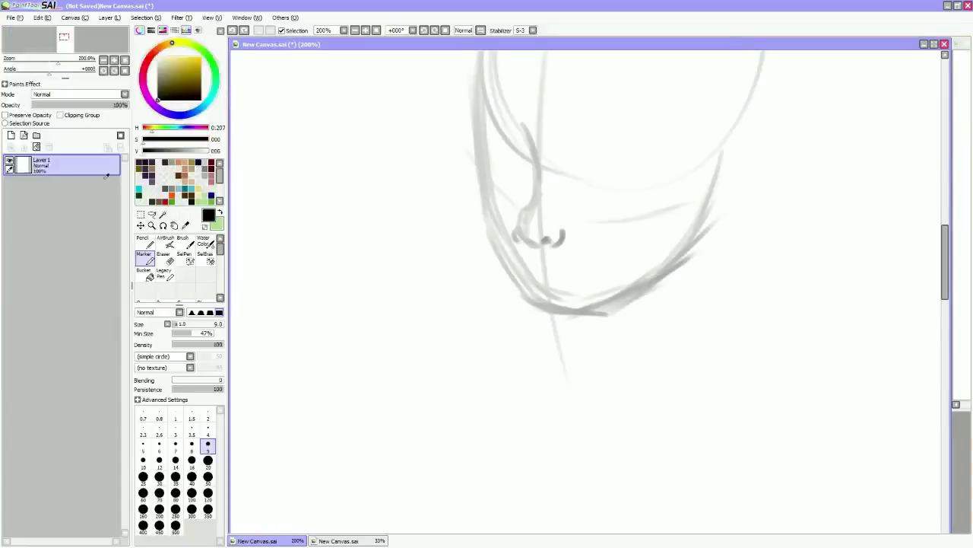
{"action": "left_click_drag", "start_coordinate": [327, 265], "coordinate": [367, 272]}
{"action": "left_click_drag", "start_coordinate": [296, 220], "coordinate": [276, 264]}
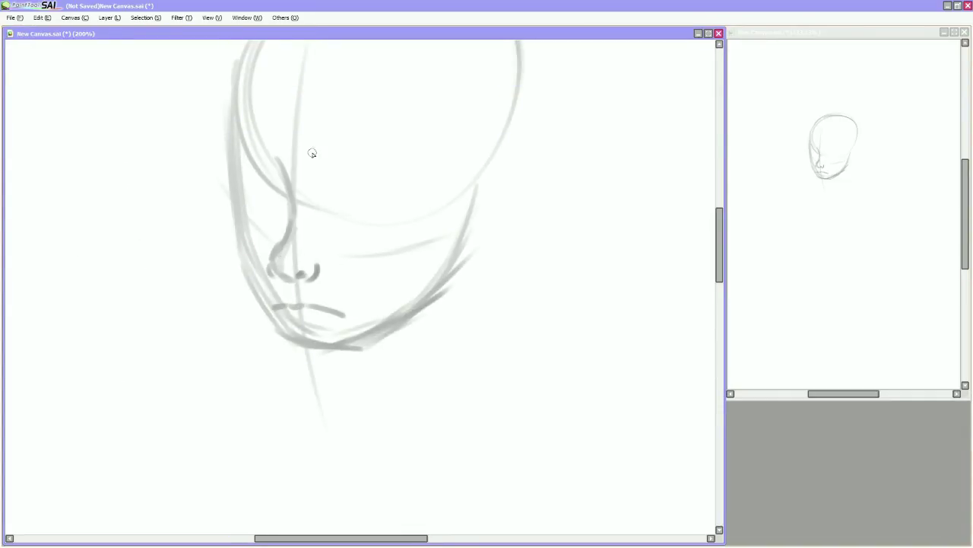
Sketch the near eye with a heavy upper lid and refine the far cheek contour and eye guideline
{"action": "mouse_move", "coordinate": [383, 218]}
{"action": "left_mouse_down"}
{"action": "mouse_move", "coordinate": [332, 226]}
{"action": "mouse_move", "coordinate": [361, 234]}
{"action": "left_mouse_up"}
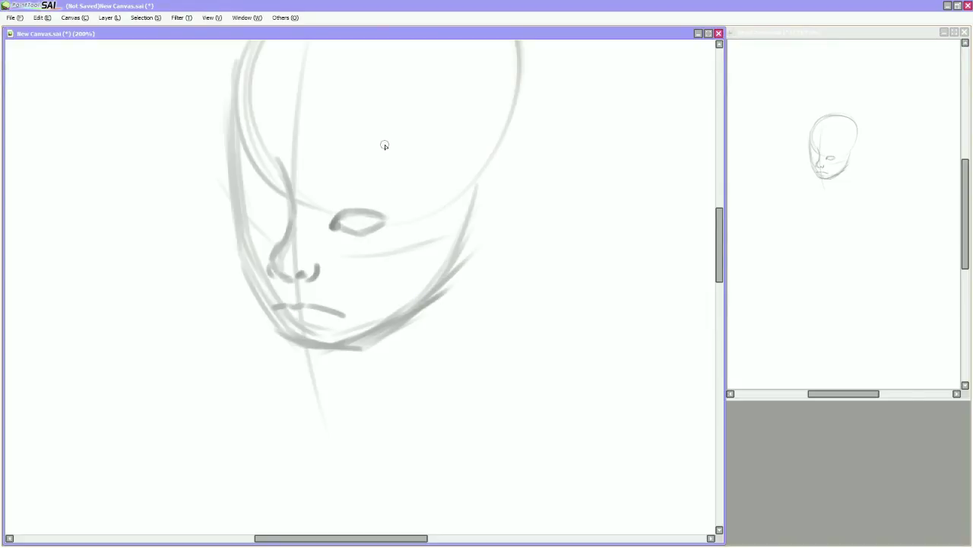
{"action": "mouse_move", "coordinate": [384, 219]}
{"action": "left_mouse_down"}
{"action": "mouse_move", "coordinate": [329, 226]}
{"action": "mouse_move", "coordinate": [373, 207]}
{"action": "left_mouse_up"}
{"action": "key", "text": "ctrl+t"}
{"action": "key", "text": "Tab"}
{"action": "key", "text": "Tab"}
{"action": "key", "text": "Return"}
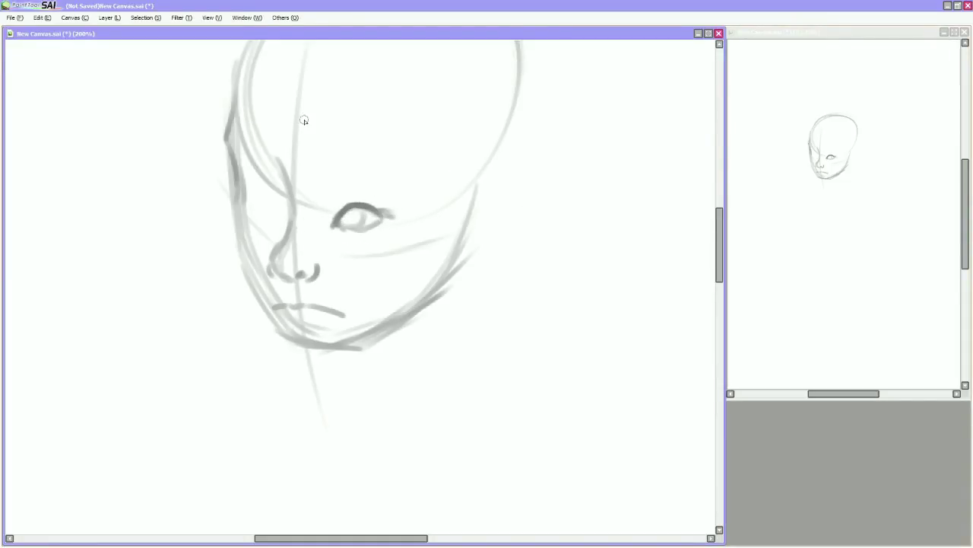
{"action": "left_click_drag", "start_coordinate": [330, 213], "coordinate": [430, 224]}
{"action": "mouse_move", "coordinate": [214, 171]}
{"action": "left_mouse_down"}
{"action": "mouse_move", "coordinate": [217, 228]}
{"action": "mouse_move", "coordinate": [251, 371]}
{"action": "mouse_move", "coordinate": [287, 371]}
{"action": "mouse_move", "coordinate": [284, 336]}
{"action": "left_mouse_up"}
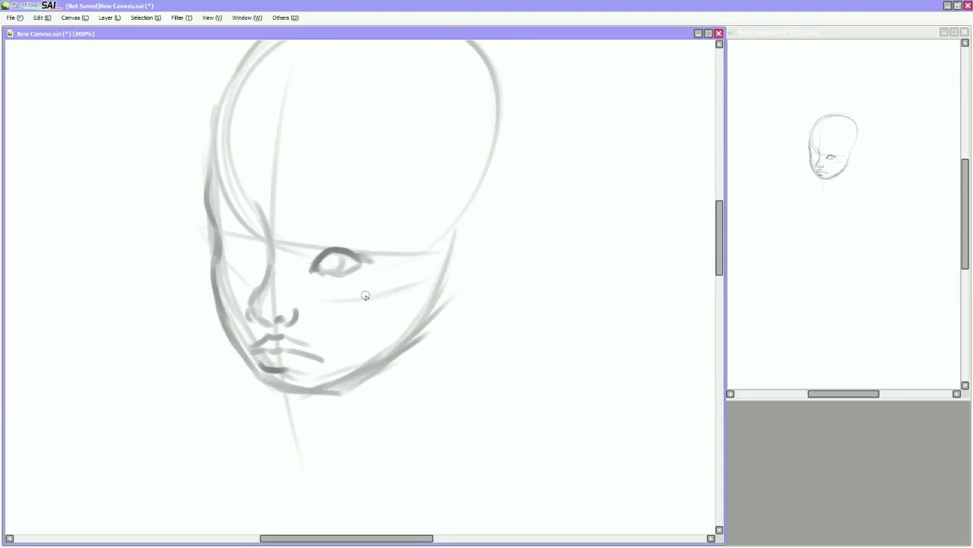
Draw streaks running down the cheeks from the eyes and sketch in the partly hidden far eye
{"action": "left_click_drag", "start_coordinate": [364, 266], "coordinate": [370, 304]}
{"action": "left_click_drag", "start_coordinate": [308, 270], "coordinate": [320, 328]}
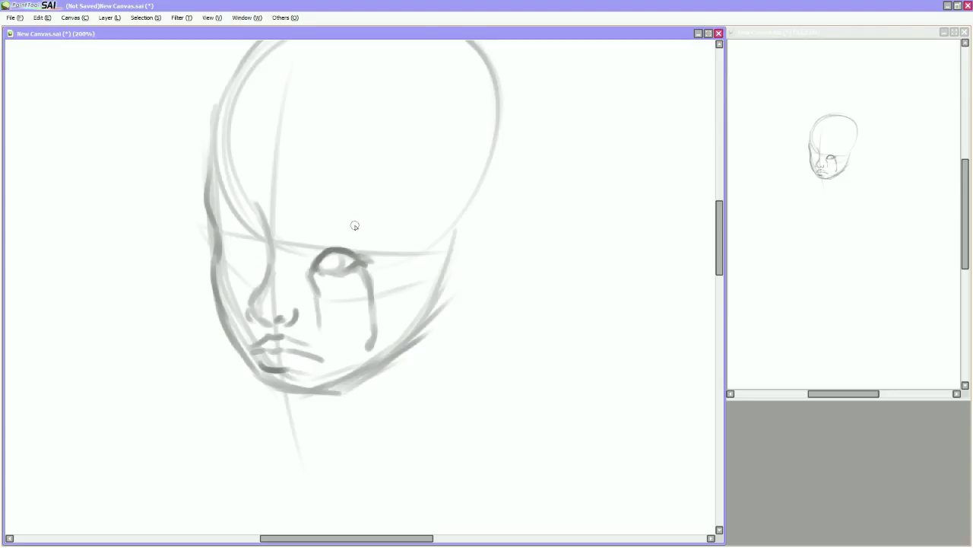
{"action": "scroll", "coordinate": [282, 370], "scroll_direction": "up", "scroll_amount": 2}
{"action": "key", "text": "ctrl"}
{"action": "mouse_move", "coordinate": [326, 318]}
{"action": "left_mouse_down"}
{"action": "mouse_move", "coordinate": [341, 323]}
{"action": "mouse_move", "coordinate": [327, 314]}
{"action": "left_mouse_up"}
{"action": "key", "text": "h"}
{"action": "mouse_move", "coordinate": [478, 328]}
{"action": "left_mouse_down"}
{"action": "mouse_move", "coordinate": [517, 321]}
{"action": "mouse_move", "coordinate": [507, 399]}
{"action": "mouse_move", "coordinate": [488, 376]}
{"action": "mouse_move", "coordinate": [492, 395]}
{"action": "left_mouse_up"}
{"action": "left_click_drag", "start_coordinate": [488, 362], "coordinate": [492, 420]}
{"action": "left_click_drag", "start_coordinate": [494, 392], "coordinate": [482, 414]}
{"action": "key", "text": "h"}
Reshape the crown with curved hair guidelines and draw the long fringe strands sweeping from the parting across the forehead
{"action": "mouse_move", "coordinate": [209, 175]}
{"action": "left_mouse_down"}
{"action": "mouse_move", "coordinate": [301, 110]}
{"action": "mouse_move", "coordinate": [479, 189]}
{"action": "left_mouse_up"}
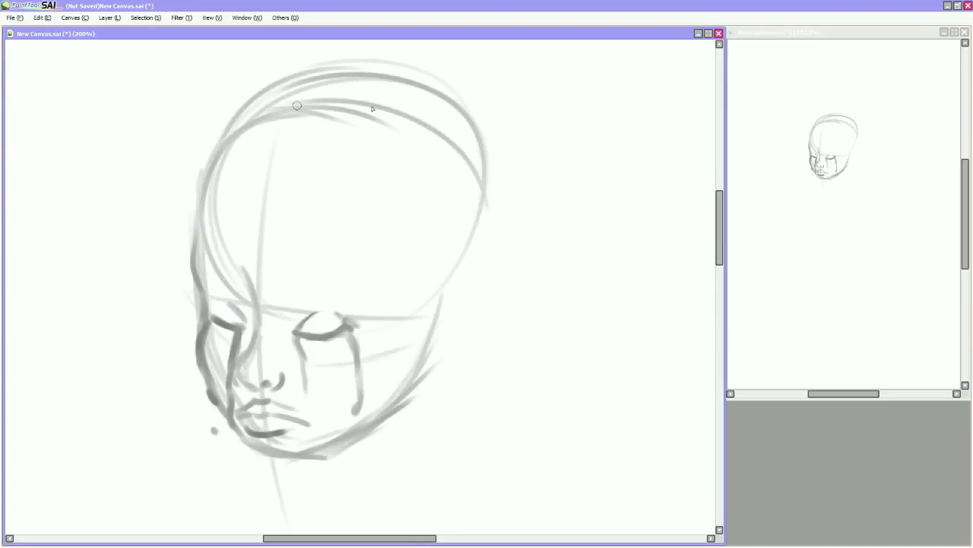
{"action": "left_click_drag", "start_coordinate": [274, 131], "coordinate": [475, 209]}
{"action": "key", "text": "Tab"}
{"action": "key", "text": "Tab"}
{"action": "scroll", "coordinate": [425, 174], "scroll_direction": "up", "scroll_amount": 3}
{"action": "mouse_move", "coordinate": [365, 220]}
{"action": "left_mouse_down"}
{"action": "mouse_move", "coordinate": [354, 275]}
{"action": "mouse_move", "coordinate": [324, 324]}
{"action": "left_mouse_up"}
{"action": "mouse_move", "coordinate": [329, 283]}
{"action": "left_mouse_down"}
{"action": "mouse_move", "coordinate": [292, 357]}
{"action": "mouse_move", "coordinate": [293, 328]}
{"action": "mouse_move", "coordinate": [242, 410]}
{"action": "left_mouse_up"}
{"action": "left_click_drag", "start_coordinate": [371, 210], "coordinate": [310, 396]}
{"action": "scroll", "coordinate": [320, 337], "scroll_direction": "down", "scroll_amount": 2}
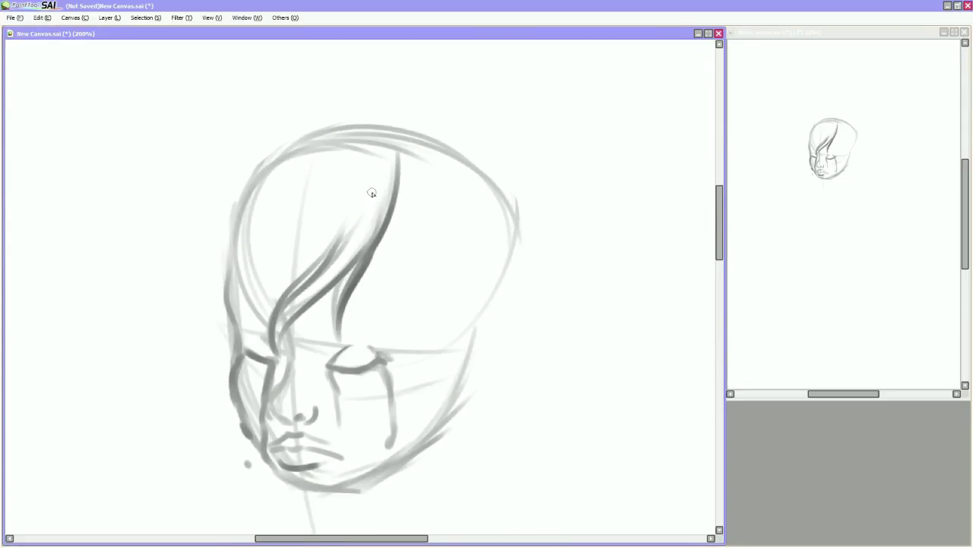
Sketch the hair on the far side of the head, from the crown down past the cheek
{"action": "left_click_drag", "start_coordinate": [274, 137], "coordinate": [403, 121]}
{"action": "left_click_drag", "start_coordinate": [365, 114], "coordinate": [228, 216]}
{"action": "left_click_drag", "start_coordinate": [280, 152], "coordinate": [210, 308]}
{"action": "mouse_move", "coordinate": [263, 156]}
{"action": "left_mouse_down"}
{"action": "mouse_move", "coordinate": [206, 319]}
{"action": "mouse_move", "coordinate": [216, 380]}
{"action": "left_mouse_up"}
{"action": "left_click_drag", "start_coordinate": [308, 217], "coordinate": [228, 388]}
{"action": "mouse_move", "coordinate": [342, 174]}
{"action": "left_mouse_down"}
{"action": "mouse_move", "coordinate": [242, 323]}
{"action": "mouse_move", "coordinate": [255, 315]}
{"action": "left_mouse_up"}
{"action": "left_click_drag", "start_coordinate": [283, 174], "coordinate": [232, 280]}
Draw the near ear with its inner contours and a hair strand in front of it
{"action": "scroll", "coordinate": [420, 289], "scroll_direction": "down", "scroll_amount": 2}
{"action": "left_click_drag", "start_coordinate": [407, 182], "coordinate": [453, 312]}
{"action": "mouse_move", "coordinate": [457, 296]}
{"action": "left_mouse_down"}
{"action": "mouse_move", "coordinate": [498, 274]}
{"action": "mouse_move", "coordinate": [456, 381]}
{"action": "left_mouse_up"}
{"action": "mouse_move", "coordinate": [498, 293]}
{"action": "left_mouse_down"}
{"action": "mouse_move", "coordinate": [481, 365]}
{"action": "mouse_move", "coordinate": [464, 351]}
{"action": "left_mouse_up"}
{"action": "mouse_move", "coordinate": [468, 297]}
{"action": "left_mouse_down"}
{"action": "mouse_move", "coordinate": [452, 366]}
{"action": "mouse_move", "coordinate": [455, 357]}
{"action": "left_mouse_up"}
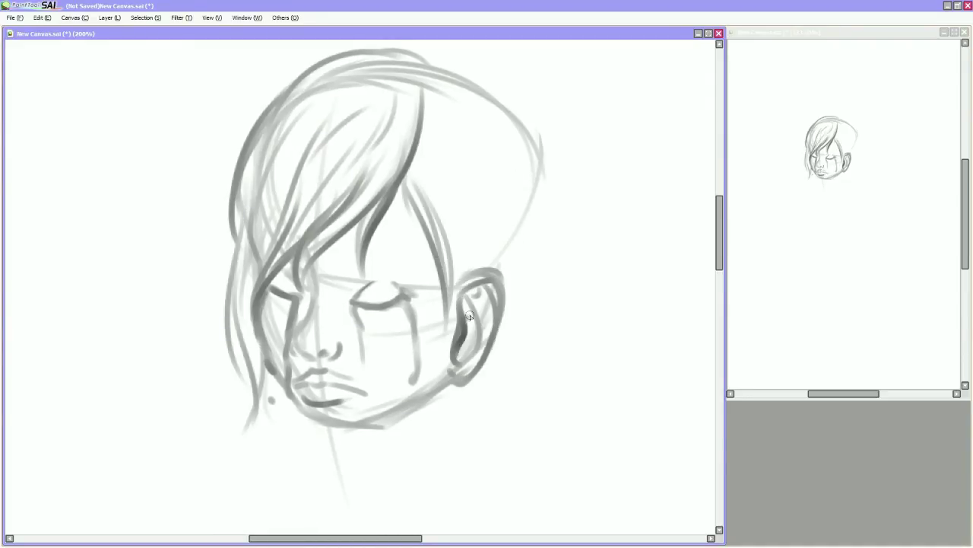
Fill in the side fringe with strands falling from the parting to the near ear
{"action": "left_click_drag", "start_coordinate": [460, 171], "coordinate": [445, 365]}
{"action": "left_click_drag", "start_coordinate": [449, 194], "coordinate": [403, 350]}
{"action": "left_click_drag", "start_coordinate": [453, 175], "coordinate": [433, 266]}
{"action": "left_click_drag", "start_coordinate": [473, 214], "coordinate": [467, 275]}
{"action": "left_click_drag", "start_coordinate": [464, 259], "coordinate": [449, 303]}
{"action": "key", "text": "h"}
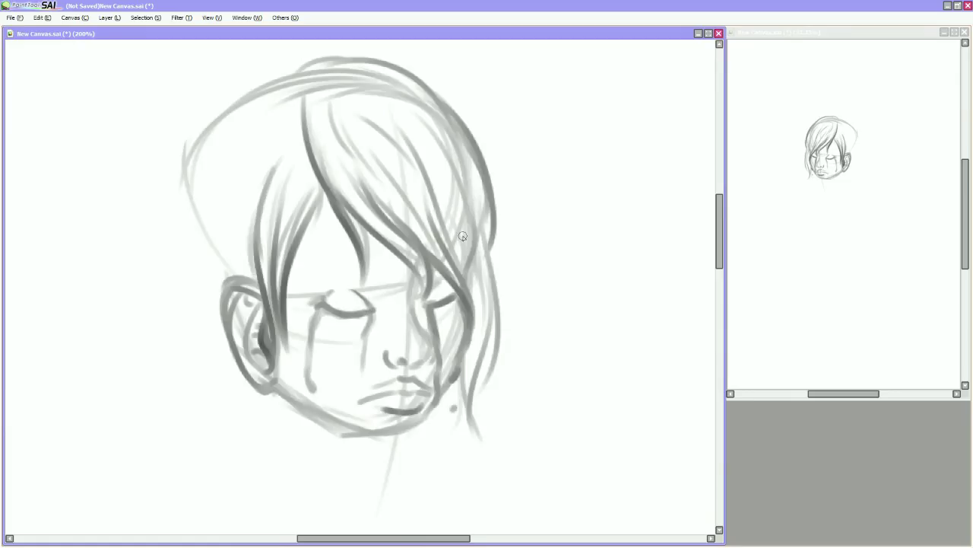
{"action": "left_click_drag", "start_coordinate": [228, 167], "coordinate": [242, 320]}
{"action": "left_click_drag", "start_coordinate": [224, 247], "coordinate": [228, 338]}
Add a small hair tuft on the crown and extend the hair strokes around the back of the head
{"action": "scroll", "coordinate": [304, 228], "scroll_direction": "up", "scroll_amount": 2}
{"action": "left_click_drag", "start_coordinate": [361, 108], "coordinate": [304, 148]}
{"action": "key", "text": "h"}
{"action": "left_click_drag", "start_coordinate": [428, 110], "coordinate": [362, 149]}
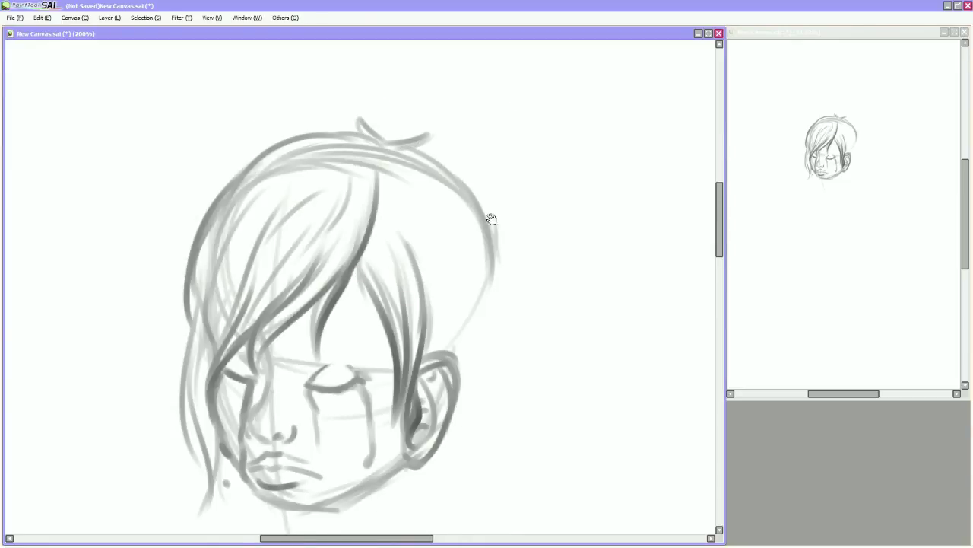
{"action": "scroll", "coordinate": [491, 218], "scroll_direction": "down", "scroll_amount": 3}
{"action": "left_click_drag", "start_coordinate": [437, 266], "coordinate": [426, 136]}
{"action": "left_click_drag", "start_coordinate": [422, 186], "coordinate": [417, 262]}
{"action": "left_click_drag", "start_coordinate": [472, 129], "coordinate": [483, 212]}
{"action": "left_click_drag", "start_coordinate": [490, 163], "coordinate": [470, 262]}
Draw the near eyebrow and add loose strands and streaks running down the forehead and cheeks
{"action": "left_click_drag", "start_coordinate": [300, 239], "coordinate": [368, 247]}
{"action": "left_click_drag", "start_coordinate": [359, 174], "coordinate": [363, 226]}
{"action": "mouse_move", "coordinate": [362, 190]}
{"action": "left_mouse_down"}
{"action": "mouse_move", "coordinate": [360, 238]}
{"action": "mouse_move", "coordinate": [350, 266]}
{"action": "left_mouse_up"}
{"action": "left_click_drag", "start_coordinate": [358, 232], "coordinate": [354, 276]}
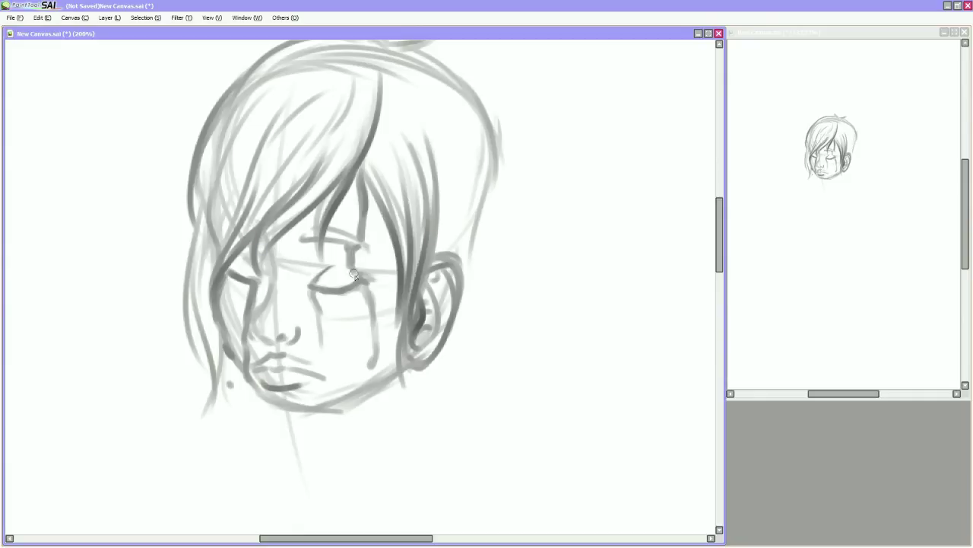
{"action": "mouse_move", "coordinate": [365, 184]}
{"action": "left_mouse_down"}
{"action": "mouse_move", "coordinate": [380, 209]}
{"action": "mouse_move", "coordinate": [384, 304]}
{"action": "left_mouse_up"}
{"action": "left_click_drag", "start_coordinate": [377, 213], "coordinate": [382, 262]}
{"action": "left_click_drag", "start_coordinate": [388, 323], "coordinate": [390, 330]}
{"action": "left_click_drag", "start_coordinate": [283, 213], "coordinate": [298, 312]}
{"action": "left_click_drag", "start_coordinate": [285, 257], "coordinate": [298, 320]}
{"action": "scroll", "coordinate": [398, 232], "scroll_direction": "down", "scroll_amount": 1}
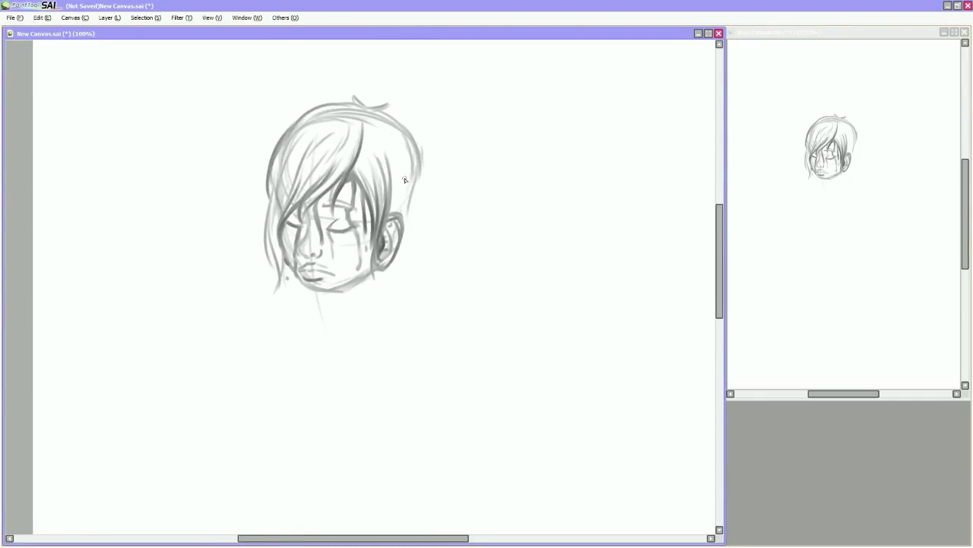
Sketch the neck beneath the jaw and a wide folded collar around its base
{"action": "left_click_drag", "start_coordinate": [315, 292], "coordinate": [302, 320]}
{"action": "mouse_move", "coordinate": [360, 311]}
{"action": "left_mouse_down"}
{"action": "mouse_move", "coordinate": [373, 281]}
{"action": "mouse_move", "coordinate": [398, 302]}
{"action": "mouse_move", "coordinate": [380, 321]}
{"action": "left_mouse_up"}
{"action": "key", "text": "ctrl+z"}
{"action": "mouse_move", "coordinate": [308, 302]}
{"action": "left_mouse_down"}
{"action": "mouse_move", "coordinate": [300, 327]}
{"action": "mouse_move", "coordinate": [319, 352]}
{"action": "left_mouse_up"}
{"action": "left_click_drag", "start_coordinate": [388, 304], "coordinate": [405, 334]}
{"action": "mouse_move", "coordinate": [388, 325]}
{"action": "left_mouse_down"}
{"action": "mouse_move", "coordinate": [321, 357]}
{"action": "mouse_move", "coordinate": [408, 318]}
{"action": "left_mouse_up"}
{"action": "left_click_drag", "start_coordinate": [301, 323], "coordinate": [313, 355]}
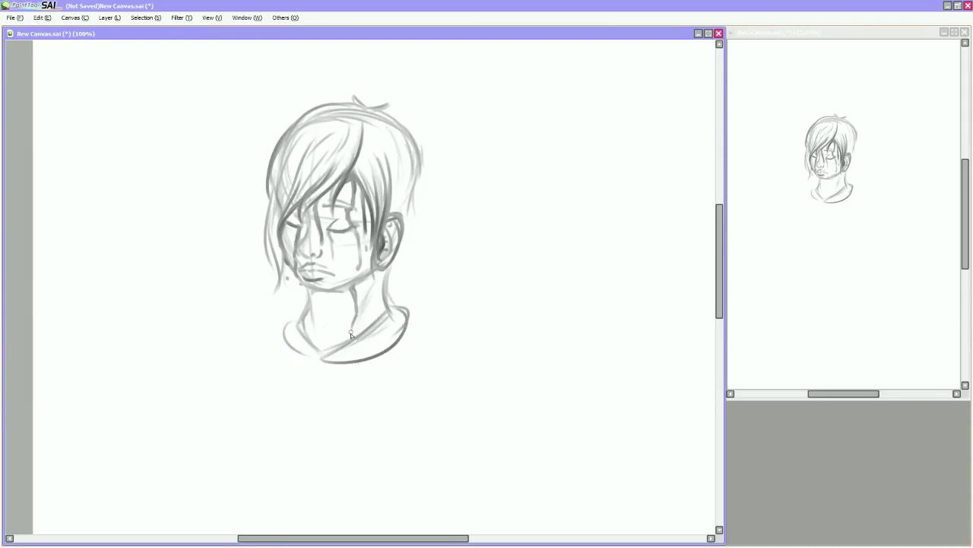
Add the neck muscle line, long hair behind the ear and the near shoulder with light armpit folds
{"action": "left_click_drag", "start_coordinate": [354, 304], "coordinate": [355, 329]}
{"action": "left_click_drag", "start_coordinate": [357, 327], "coordinate": [386, 250]}
{"action": "left_click_drag", "start_coordinate": [386, 190], "coordinate": [395, 296]}
{"action": "mouse_move", "coordinate": [397, 285]}
{"action": "left_mouse_down"}
{"action": "mouse_move", "coordinate": [431, 337]}
{"action": "mouse_move", "coordinate": [397, 276]}
{"action": "mouse_move", "coordinate": [419, 298]}
{"action": "left_mouse_up"}
{"action": "left_click_drag", "start_coordinate": [335, 328], "coordinate": [365, 349]}
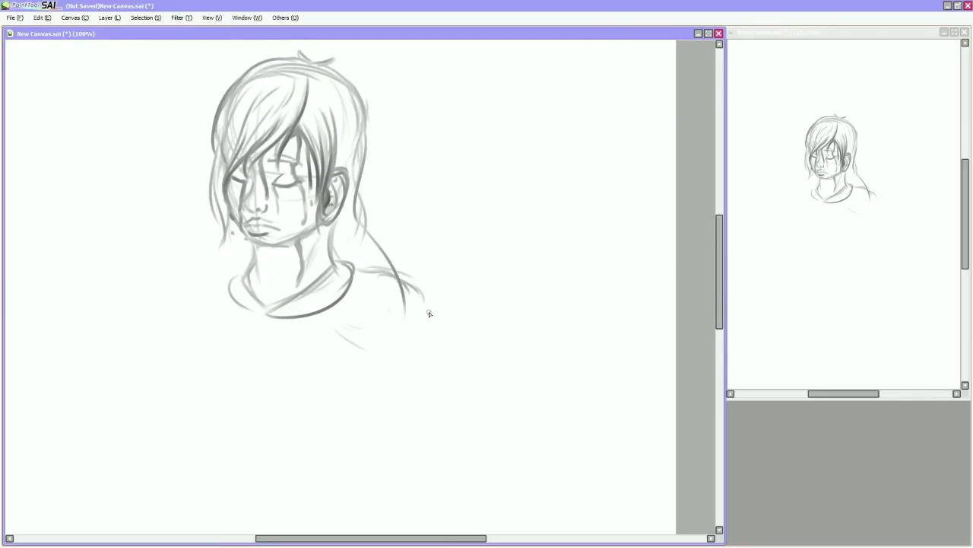
{"action": "left_click_drag", "start_coordinate": [403, 312], "coordinate": [423, 350]}
{"action": "left_click_drag", "start_coordinate": [381, 346], "coordinate": [462, 332]}
Darken the collar's outline and sketch both shoulders with fold lines near the armpit
{"action": "left_click_drag", "start_coordinate": [275, 260], "coordinate": [309, 258]}
{"action": "left_click_drag", "start_coordinate": [251, 277], "coordinate": [304, 251]}
{"action": "left_click_drag", "start_coordinate": [356, 311], "coordinate": [312, 348]}
{"action": "left_click_drag", "start_coordinate": [392, 222], "coordinate": [429, 283]}
{"action": "left_click_drag", "start_coordinate": [422, 299], "coordinate": [438, 315]}
{"action": "mouse_move", "coordinate": [389, 285]}
{"action": "left_mouse_down"}
{"action": "mouse_move", "coordinate": [397, 294]}
{"action": "mouse_move", "coordinate": [304, 339]}
{"action": "left_mouse_up"}
{"action": "key", "text": "h"}
{"action": "mouse_move", "coordinate": [457, 289]}
{"action": "left_mouse_down"}
{"action": "mouse_move", "coordinate": [414, 339]}
{"action": "mouse_move", "coordinate": [465, 349]}
{"action": "left_mouse_up"}
{"action": "key", "text": "h"}
{"action": "left_click_drag", "start_coordinate": [377, 365], "coordinate": [403, 376]}
{"action": "left_click_drag", "start_coordinate": [405, 318], "coordinate": [390, 337]}
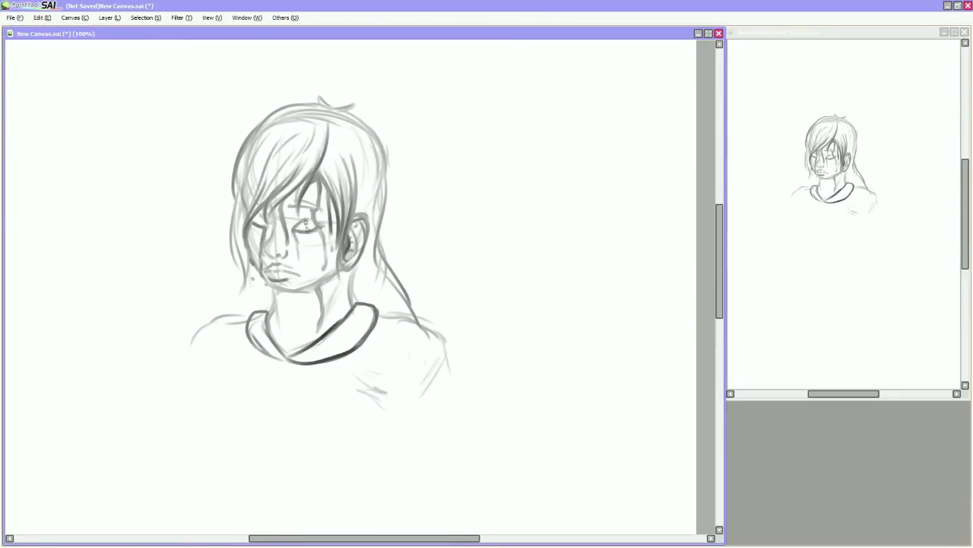
Rough in the bent near arm with light strokes for the upper sleeve and raised forearm
{"action": "key", "text": "h"}
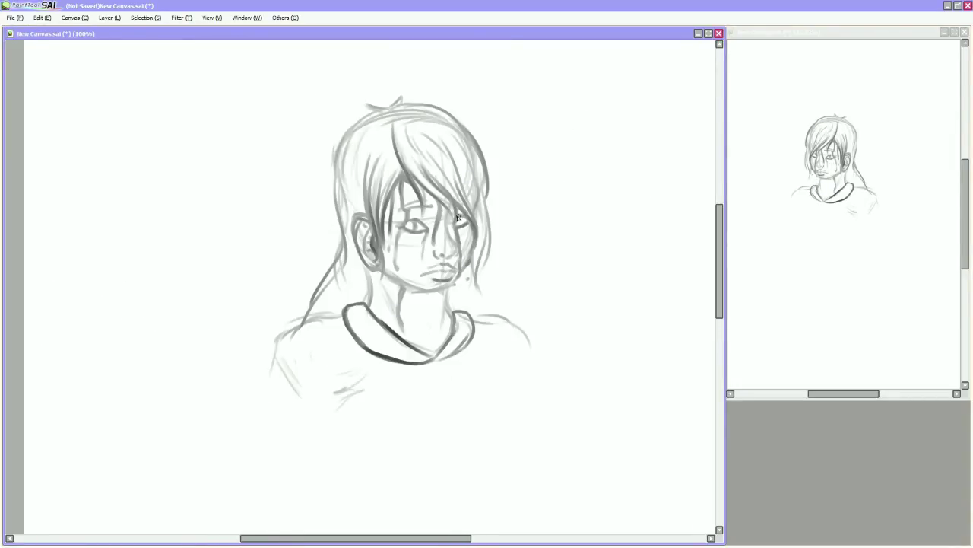
{"action": "scroll", "coordinate": [458, 218], "scroll_direction": "down", "scroll_amount": 3}
{"action": "left_click_drag", "start_coordinate": [308, 232], "coordinate": [280, 357]}
{"action": "left_click_drag", "start_coordinate": [373, 300], "coordinate": [318, 411]}
{"action": "left_click_drag", "start_coordinate": [301, 287], "coordinate": [314, 354]}
{"action": "left_click_drag", "start_coordinate": [258, 338], "coordinate": [244, 395]}
{"action": "left_click_drag", "start_coordinate": [223, 292], "coordinate": [287, 301]}
{"action": "left_click_drag", "start_coordinate": [228, 297], "coordinate": [257, 384]}
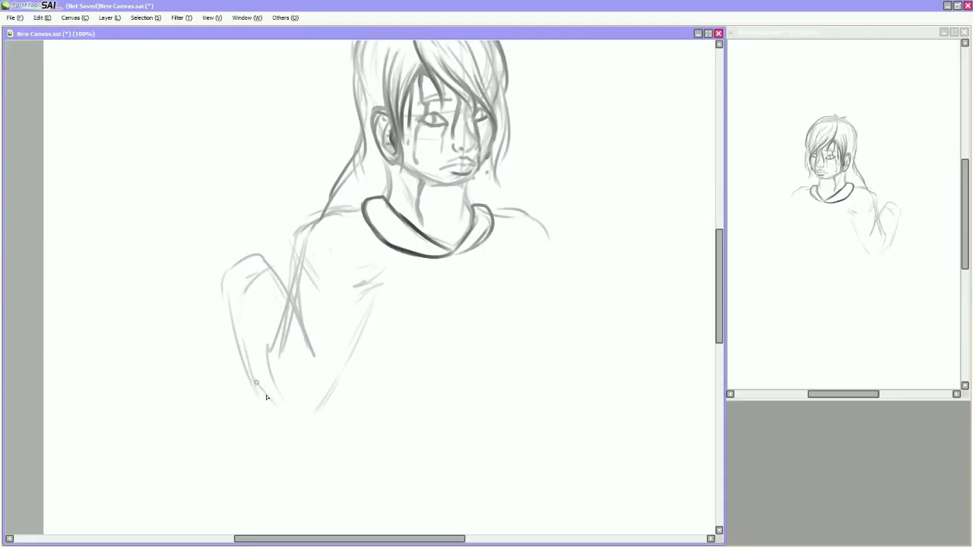
Strengthen the bent sleeve's outline from the armpit around the elbow to the cuff
{"action": "left_click_drag", "start_coordinate": [380, 287], "coordinate": [303, 418]}
{"action": "left_click_drag", "start_coordinate": [362, 327], "coordinate": [307, 418]}
{"action": "left_click_drag", "start_coordinate": [224, 278], "coordinate": [277, 407]}
{"action": "left_click_drag", "start_coordinate": [217, 279], "coordinate": [264, 246]}
{"action": "left_click_drag", "start_coordinate": [269, 268], "coordinate": [316, 355]}
{"action": "left_click_drag", "start_coordinate": [282, 290], "coordinate": [315, 359]}
{"action": "left_click_drag", "start_coordinate": [287, 266], "coordinate": [318, 330]}
Select the raised forearm and transform it so it sits closer to the body
{"action": "mouse_move", "coordinate": [235, 243]}
{"action": "left_mouse_down"}
{"action": "mouse_move", "coordinate": [282, 357]}
{"action": "mouse_move", "coordinate": [276, 426]}
{"action": "left_mouse_up"}
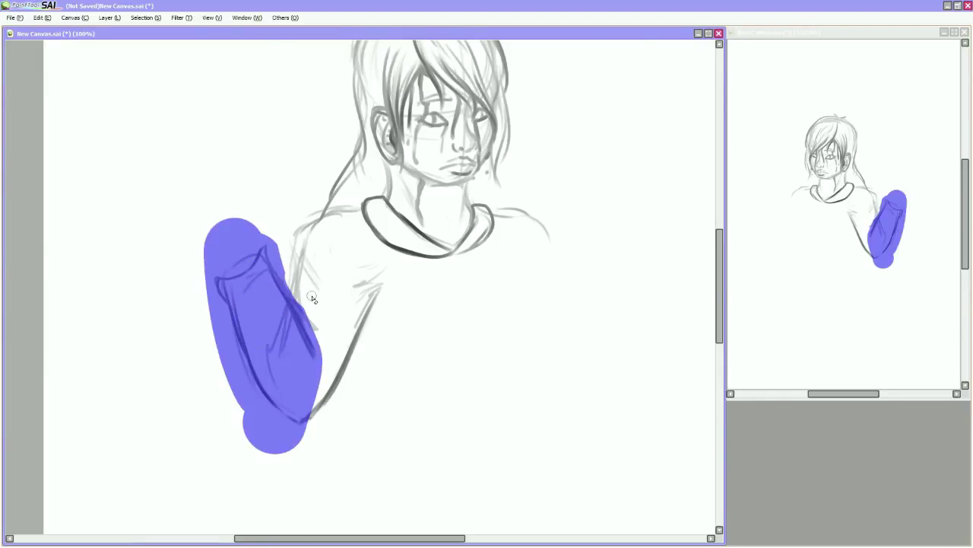
{"action": "key", "text": "ctrl+t"}
{"action": "left_click_drag", "start_coordinate": [332, 297], "coordinate": [342, 289]}
{"action": "key", "text": "Return"}
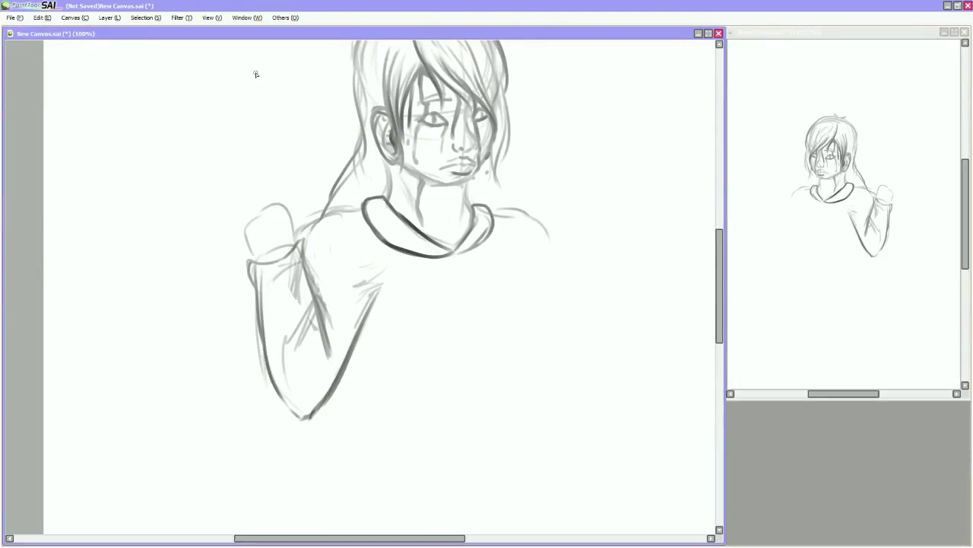
Sketch the open hand above the cuff, with the palm, thumb and four spread fingers
{"action": "mouse_move", "coordinate": [244, 244]}
{"action": "left_mouse_down"}
{"action": "mouse_move", "coordinate": [272, 192]}
{"action": "mouse_move", "coordinate": [293, 210]}
{"action": "mouse_move", "coordinate": [315, 197]}
{"action": "left_mouse_up"}
{"action": "left_click_drag", "start_coordinate": [271, 219], "coordinate": [252, 264]}
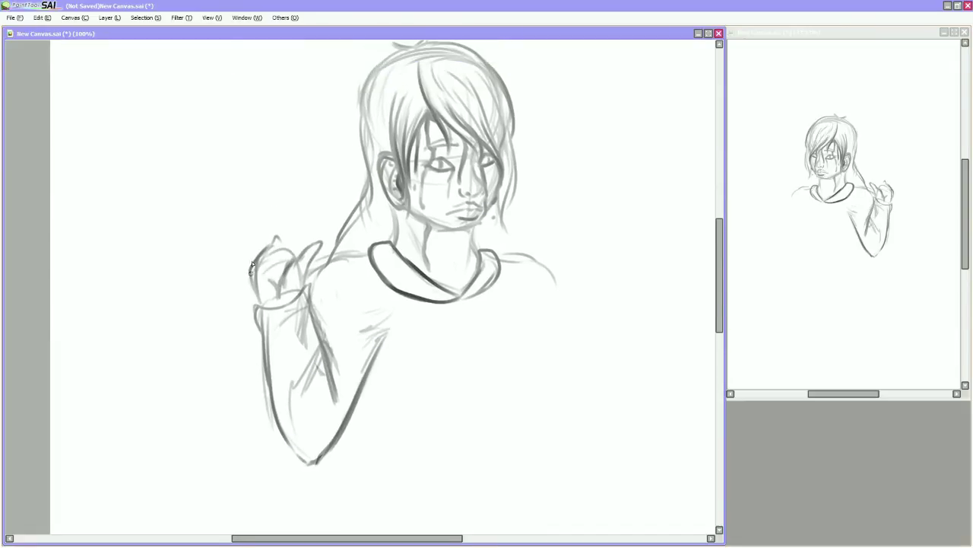
{"action": "left_click_drag", "start_coordinate": [253, 230], "coordinate": [264, 200]}
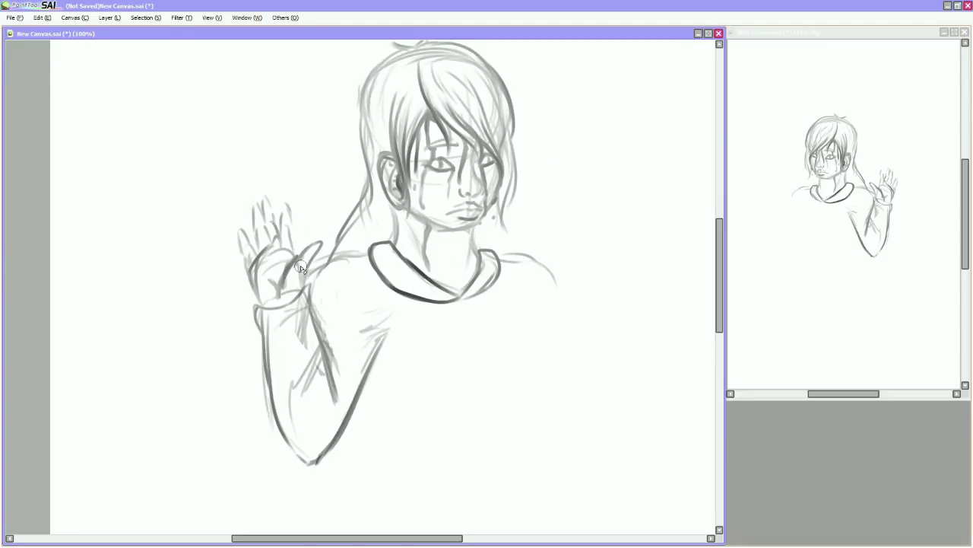
{"action": "mouse_move", "coordinate": [303, 290]}
{"action": "left_mouse_down"}
{"action": "mouse_move", "coordinate": [315, 244]}
{"action": "mouse_move", "coordinate": [286, 201]}
{"action": "left_mouse_up"}
{"action": "left_click_drag", "start_coordinate": [270, 251], "coordinate": [263, 200]}
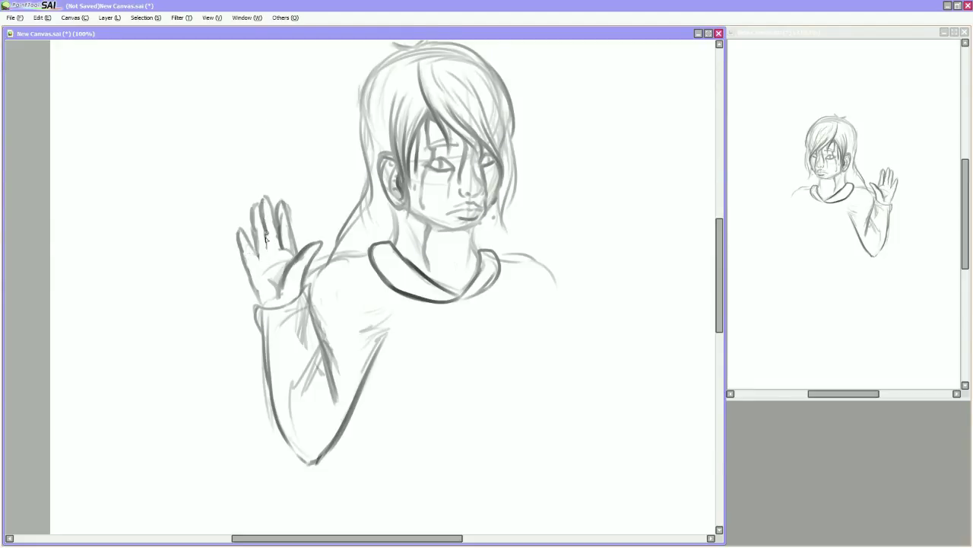
Select the raised hand and forearm, transform them to lean outward from the body, and clear the selection
{"action": "mouse_move", "coordinate": [253, 267]}
{"action": "left_mouse_down"}
{"action": "mouse_move", "coordinate": [294, 251]}
{"action": "mouse_move", "coordinate": [314, 278]}
{"action": "mouse_move", "coordinate": [315, 370]}
{"action": "mouse_move", "coordinate": [327, 357]}
{"action": "left_mouse_up"}
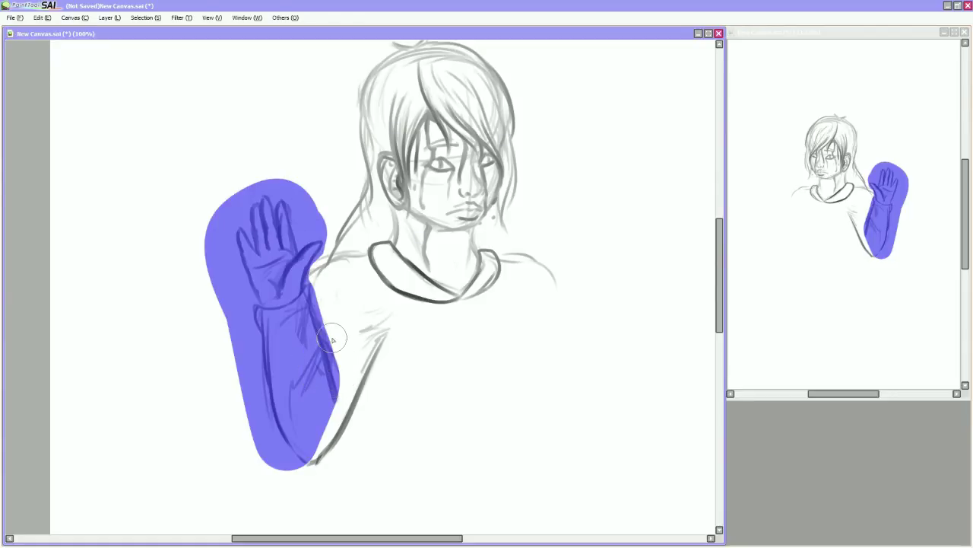
{"action": "left_click_drag", "start_coordinate": [304, 467], "coordinate": [338, 403]}
{"action": "scroll", "coordinate": [338, 403], "scroll_direction": "up", "scroll_amount": 1}
{"action": "left_click_drag", "start_coordinate": [228, 373], "coordinate": [196, 243]}
{"action": "key", "text": "h"}
{"action": "scroll", "coordinate": [310, 185], "scroll_direction": "down", "scroll_amount": 1}
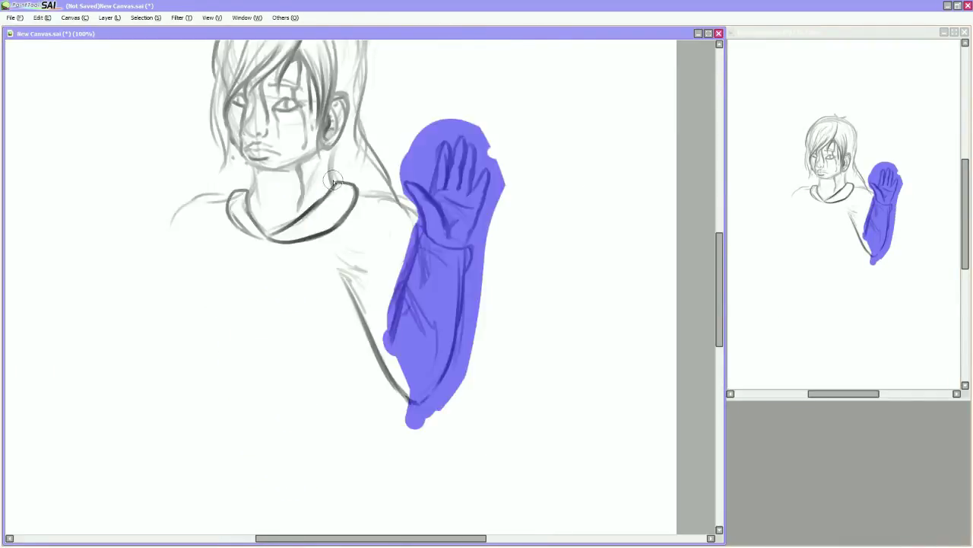
{"action": "key", "text": "ctrl+t"}
{"action": "key", "text": "Return"}
{"action": "mouse_move", "coordinate": [460, 186]}
{"action": "left_mouse_down"}
{"action": "mouse_move", "coordinate": [525, 178]}
{"action": "mouse_move", "coordinate": [502, 247]}
{"action": "mouse_move", "coordinate": [533, 266]}
{"action": "mouse_move", "coordinate": [525, 270]}
{"action": "left_mouse_up"}
{"action": "key", "text": "ctrl+t"}
{"action": "key", "text": "Return"}
{"action": "key", "text": "ctrl+d"}
Draw the waist contour below the raised arm and a round button under the collar's point
{"action": "left_click_drag", "start_coordinate": [460, 207], "coordinate": [536, 222]}
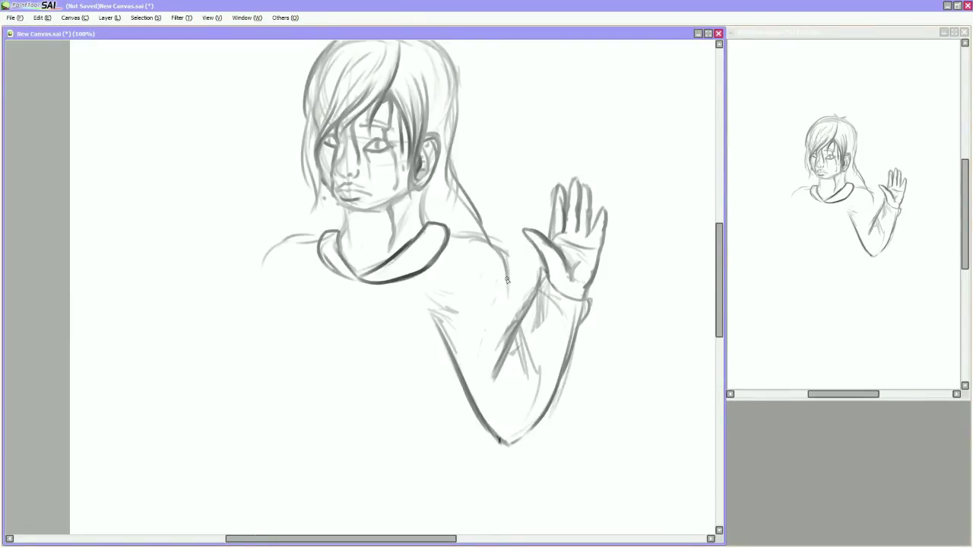
{"action": "mouse_move", "coordinate": [435, 360]}
{"action": "left_mouse_down"}
{"action": "mouse_move", "coordinate": [434, 406]}
{"action": "mouse_move", "coordinate": [457, 458]}
{"action": "left_mouse_up"}
{"action": "left_click_drag", "start_coordinate": [336, 242], "coordinate": [345, 244]}
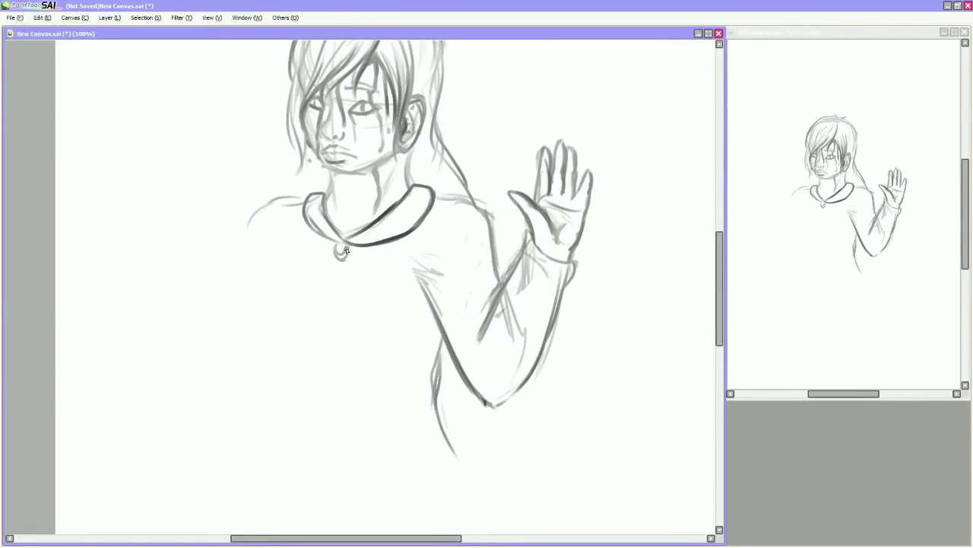
Draw the coat's centre seam and far side, and close the bottom with a wavy hem
{"action": "left_click_drag", "start_coordinate": [330, 287], "coordinate": [335, 478]}
{"action": "left_click_drag", "start_coordinate": [273, 254], "coordinate": [253, 371]}
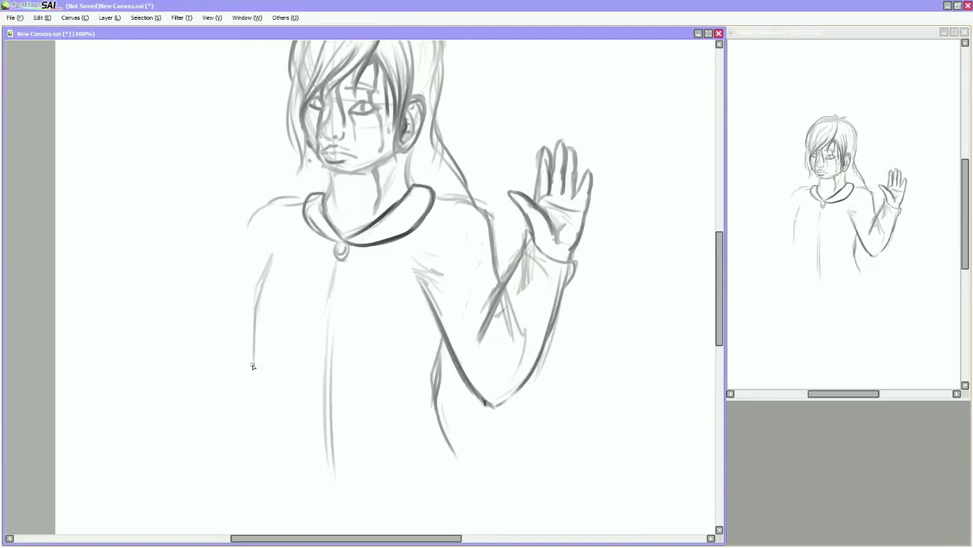
{"action": "left_click_drag", "start_coordinate": [266, 279], "coordinate": [262, 450]}
{"action": "scroll", "coordinate": [288, 342], "scroll_direction": "down", "scroll_amount": 2}
{"action": "left_click_drag", "start_coordinate": [267, 417], "coordinate": [308, 430]}
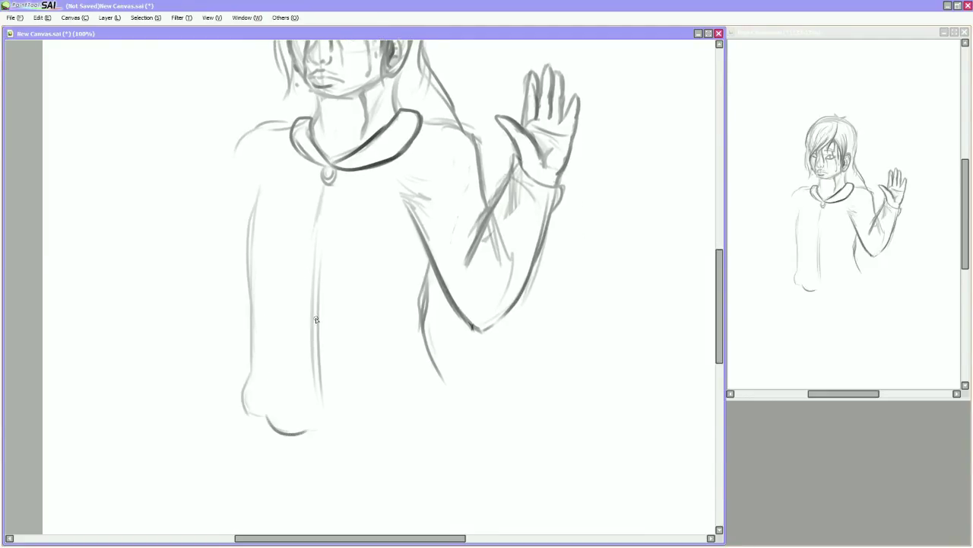
{"action": "mouse_move", "coordinate": [243, 405]}
{"action": "left_mouse_down"}
{"action": "mouse_move", "coordinate": [380, 431]}
{"action": "mouse_move", "coordinate": [451, 382]}
{"action": "left_mouse_up"}
Sketch the far upper arm down to the elbow and darken the torso's side beside it
{"action": "scroll", "coordinate": [343, 304], "scroll_direction": "up", "scroll_amount": 2}
{"action": "scroll", "coordinate": [343, 304], "scroll_direction": "left", "scroll_amount": 1}
{"action": "left_click_drag", "start_coordinate": [283, 238], "coordinate": [251, 327]}
{"action": "left_click_drag", "start_coordinate": [244, 354], "coordinate": [293, 384]}
{"action": "left_click_drag", "start_coordinate": [309, 262], "coordinate": [297, 415]}
Add long wavy hair over the near shoulder and loose strands behind the waist under the raised arm
{"action": "scroll", "coordinate": [381, 305], "scroll_direction": "up", "scroll_amount": 1}
{"action": "left_click_drag", "start_coordinate": [472, 173], "coordinate": [490, 247]}
{"action": "left_click_drag", "start_coordinate": [456, 190], "coordinate": [499, 297]}
{"action": "left_click_drag", "start_coordinate": [468, 240], "coordinate": [483, 288]}
{"action": "left_click_drag", "start_coordinate": [489, 434], "coordinate": [479, 465]}
Sketch the underside of the far forearm, rising outward from the elbow
{"action": "scroll", "coordinate": [380, 304], "scroll_direction": "left", "scroll_amount": 2}
{"action": "left_click_drag", "start_coordinate": [308, 289], "coordinate": [278, 331]}
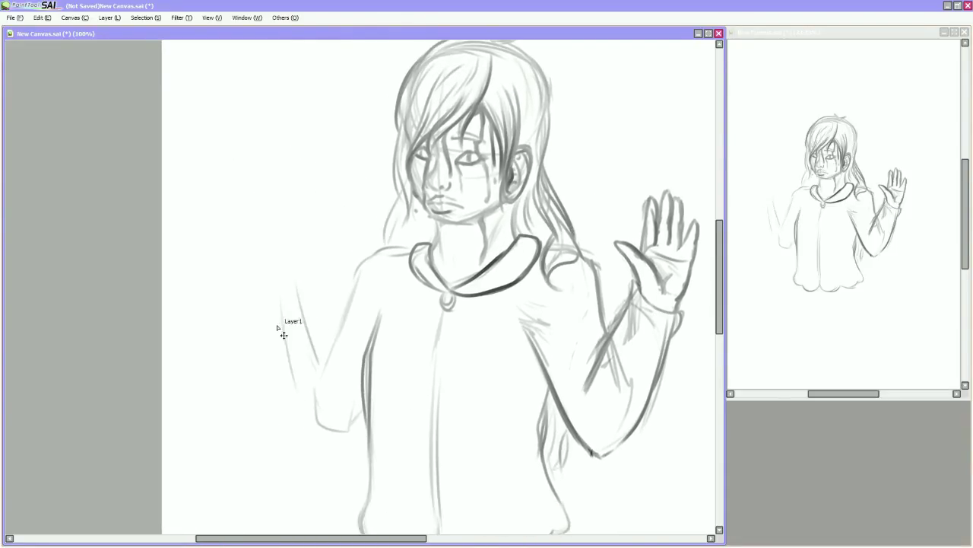
{"action": "key", "text": "ctrl+z"}
{"action": "left_click_drag", "start_coordinate": [308, 373], "coordinate": [300, 395]}
{"action": "left_click_drag", "start_coordinate": [278, 353], "coordinate": [319, 419]}
{"action": "left_click_drag", "start_coordinate": [266, 340], "coordinate": [317, 416]}
{"action": "key", "text": "ctrl+z"}
Flip the canvas view horizontally and add the far forearm's upper edge and the sleeve cuff at the wrist
{"action": "key", "text": "h"}
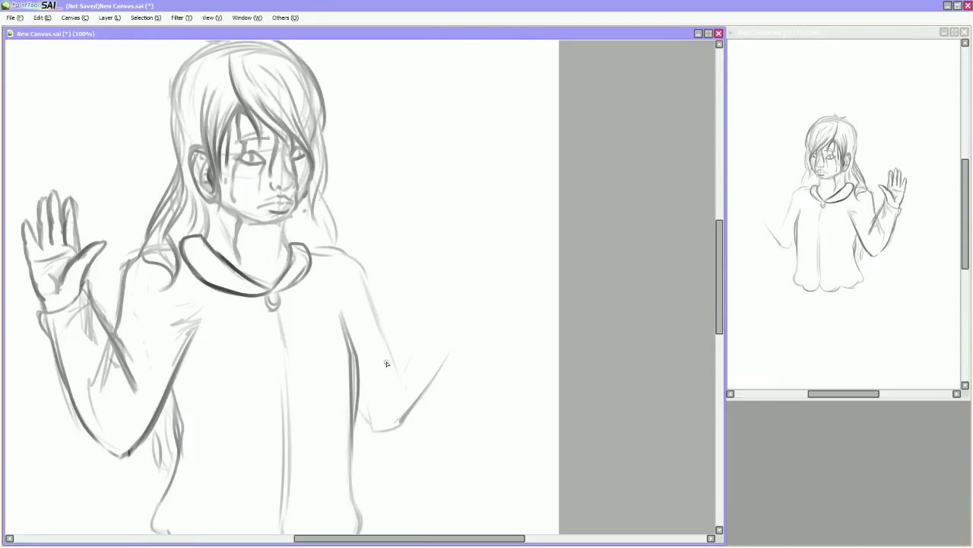
{"action": "left_click_drag", "start_coordinate": [384, 362], "coordinate": [438, 315]}
{"action": "mouse_move", "coordinate": [395, 372]}
{"action": "left_mouse_down"}
{"action": "mouse_move", "coordinate": [388, 327]}
{"action": "mouse_move", "coordinate": [456, 316]}
{"action": "left_mouse_up"}
{"action": "mouse_move", "coordinate": [435, 308]}
{"action": "left_mouse_down"}
{"action": "mouse_move", "coordinate": [441, 275]}
{"action": "mouse_move", "coordinate": [460, 329]}
{"action": "left_mouse_up"}
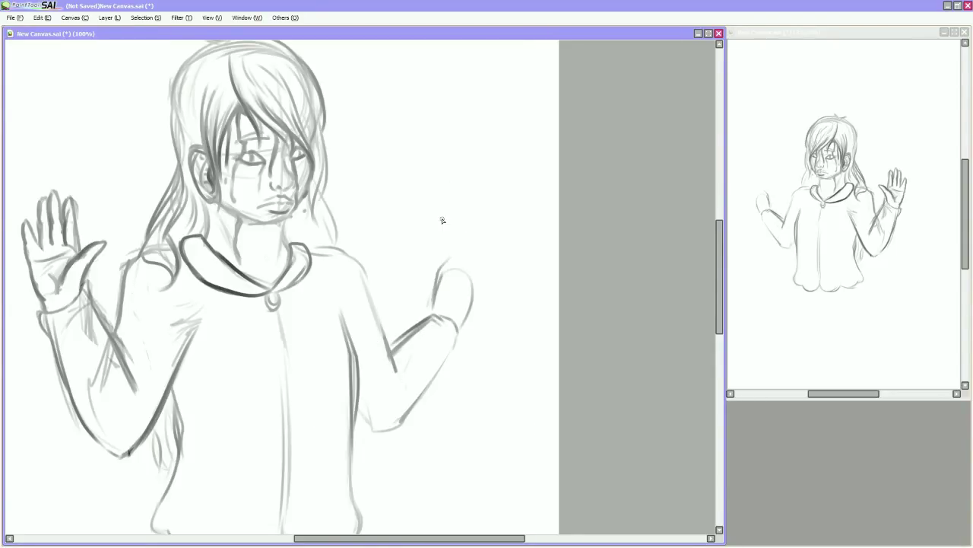
Draw the far raised hand above the cuff, with its palm, spread fingers and thumb
{"action": "left_click_drag", "start_coordinate": [474, 265], "coordinate": [476, 293]}
{"action": "left_click_drag", "start_coordinate": [440, 268], "coordinate": [468, 259]}
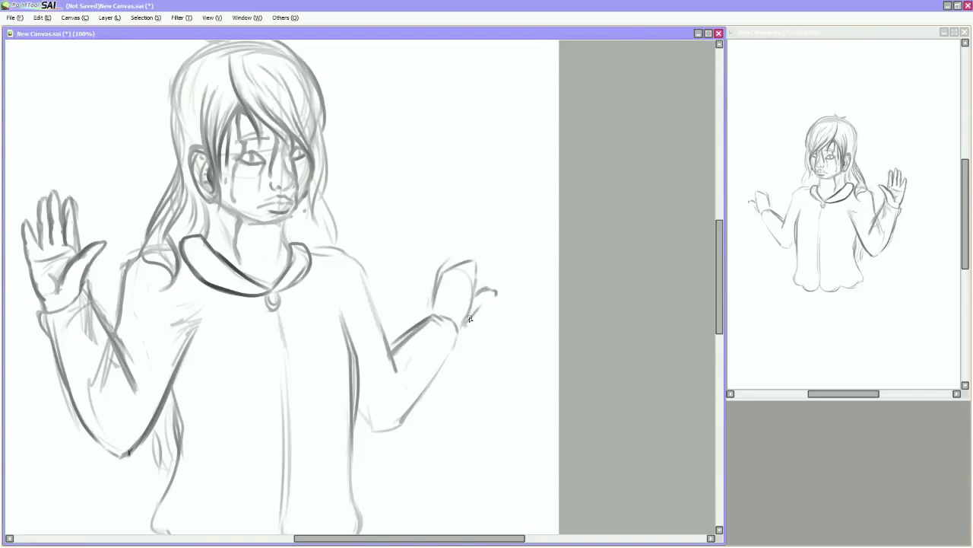
{"action": "mouse_move", "coordinate": [434, 314]}
{"action": "left_mouse_down"}
{"action": "mouse_move", "coordinate": [457, 233]}
{"action": "mouse_move", "coordinate": [482, 246]}
{"action": "mouse_move", "coordinate": [467, 237]}
{"action": "mouse_move", "coordinate": [484, 275]}
{"action": "left_mouse_up"}
{"action": "left_click_drag", "start_coordinate": [496, 242], "coordinate": [473, 305]}
{"action": "left_click_drag", "start_coordinate": [460, 262], "coordinate": [486, 240]}
{"action": "left_click_drag", "start_coordinate": [512, 132], "coordinate": [535, 87]}
{"action": "left_click_drag", "start_coordinate": [414, 323], "coordinate": [439, 291]}
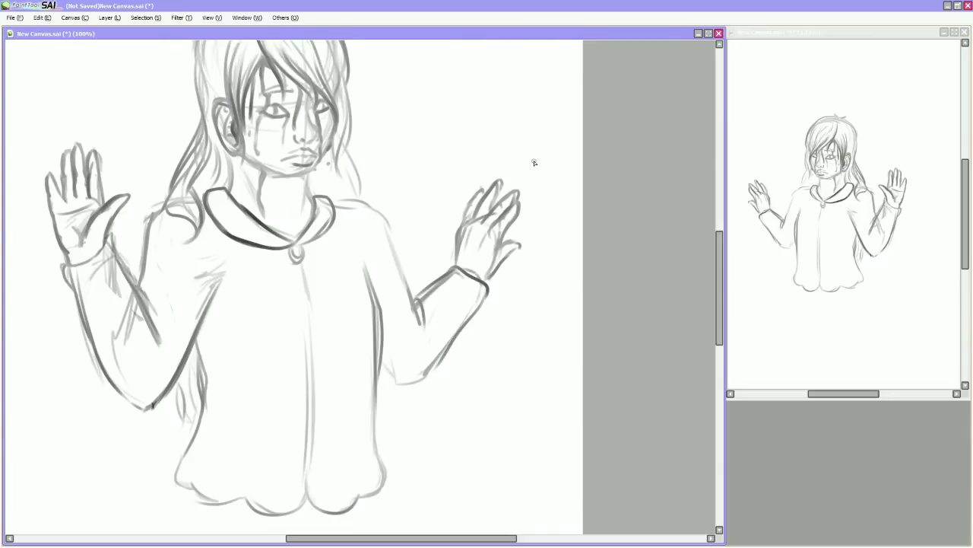
Draw the skirt's first tier, flaring out below the coat hem and ending in a wavy edge
{"action": "scroll", "coordinate": [569, 375], "scroll_direction": "left", "scroll_amount": 2}
{"action": "scroll", "coordinate": [569, 375], "scroll_direction": "down", "scroll_amount": 3}
{"action": "left_click_drag", "start_coordinate": [294, 293], "coordinate": [263, 441]}
{"action": "left_click_drag", "start_coordinate": [269, 336], "coordinate": [263, 444]}
{"action": "left_click_drag", "start_coordinate": [288, 432], "coordinate": [435, 478]}
{"action": "left_click_drag", "start_coordinate": [505, 296], "coordinate": [491, 432]}
{"action": "left_click_drag", "start_coordinate": [491, 443], "coordinate": [434, 475]}
{"action": "scroll", "coordinate": [502, 309], "scroll_direction": "up", "scroll_amount": 1}
{"action": "scroll", "coordinate": [501, 309], "scroll_direction": "right", "scroll_amount": 1}
{"action": "mouse_move", "coordinate": [502, 308]}
{"action": "left_mouse_down"}
{"action": "mouse_move", "coordinate": [537, 373]}
{"action": "mouse_move", "coordinate": [487, 455]}
{"action": "left_mouse_up"}
Add a second, wider skirt tier with a scalloped lower edge beneath the first one
{"action": "scroll", "coordinate": [504, 392], "scroll_direction": "down", "scroll_amount": 3}
{"action": "scroll", "coordinate": [504, 392], "scroll_direction": "left", "scroll_amount": 2}
{"action": "left_click_drag", "start_coordinate": [503, 391], "coordinate": [428, 434]}
{"action": "left_click_drag", "start_coordinate": [508, 319], "coordinate": [476, 417]}
{"action": "left_click_drag", "start_coordinate": [502, 280], "coordinate": [489, 370]}
{"action": "scroll", "coordinate": [489, 370], "scroll_direction": "down", "scroll_amount": 3}
{"action": "mouse_move", "coordinate": [262, 281]}
{"action": "left_mouse_down"}
{"action": "mouse_move", "coordinate": [299, 386]}
{"action": "mouse_move", "coordinate": [451, 430]}
{"action": "left_mouse_up"}
Draw the widest bottom skirt tier with rounded sides curving in at the canvas's lower edge
{"action": "scroll", "coordinate": [515, 337], "scroll_direction": "up", "scroll_amount": 2}
{"action": "scroll", "coordinate": [414, 305], "scroll_direction": "down", "scroll_amount": 3}
{"action": "left_click_drag", "start_coordinate": [388, 353], "coordinate": [369, 430]}
{"action": "left_click_drag", "start_coordinate": [506, 403], "coordinate": [477, 437]}
{"action": "left_click_drag", "start_coordinate": [365, 387], "coordinate": [396, 437]}
{"action": "left_click_drag", "start_coordinate": [511, 397], "coordinate": [487, 438]}
{"action": "left_click_drag", "start_coordinate": [376, 361], "coordinate": [482, 404]}
{"action": "left_click_drag", "start_coordinate": [480, 362], "coordinate": [502, 407]}
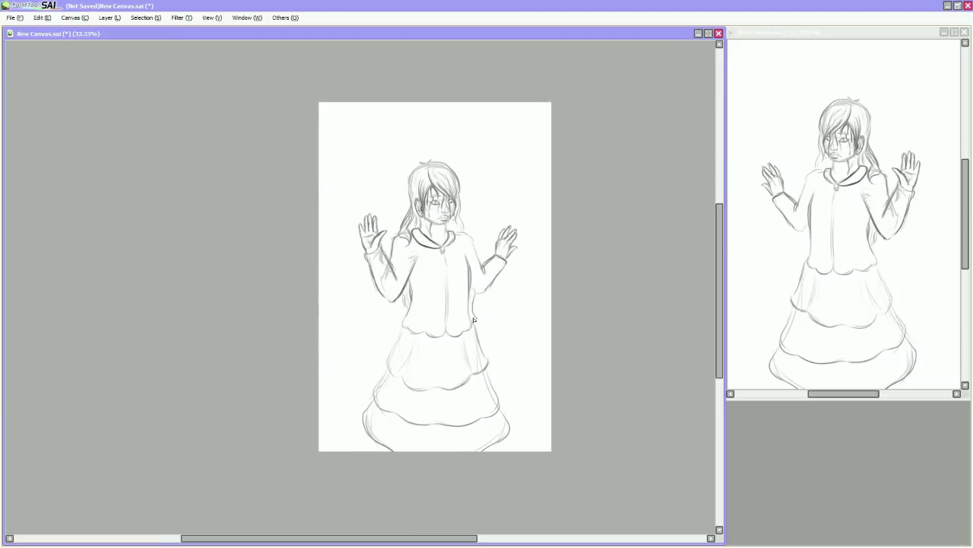
Sketch a narrow pointed oval with a double edge beside the near raised hand as an angled mirror
{"action": "scroll", "coordinate": [477, 375], "scroll_direction": "up", "scroll_amount": 3}
{"action": "scroll", "coordinate": [522, 343], "scroll_direction": "right", "scroll_amount": 2}
{"action": "scroll", "coordinate": [236, 191], "scroll_direction": "left", "scroll_amount": 4}
{"action": "mouse_move", "coordinate": [232, 182]}
{"action": "left_mouse_down"}
{"action": "mouse_move", "coordinate": [218, 317]}
{"action": "mouse_move", "coordinate": [251, 338]}
{"action": "mouse_move", "coordinate": [233, 351]}
{"action": "mouse_move", "coordinate": [238, 329]}
{"action": "left_mouse_up"}
{"action": "left_click_drag", "start_coordinate": [230, 176], "coordinate": [235, 346]}
{"action": "key", "text": "ctrl+z"}
{"action": "key", "text": "ctrl+z"}
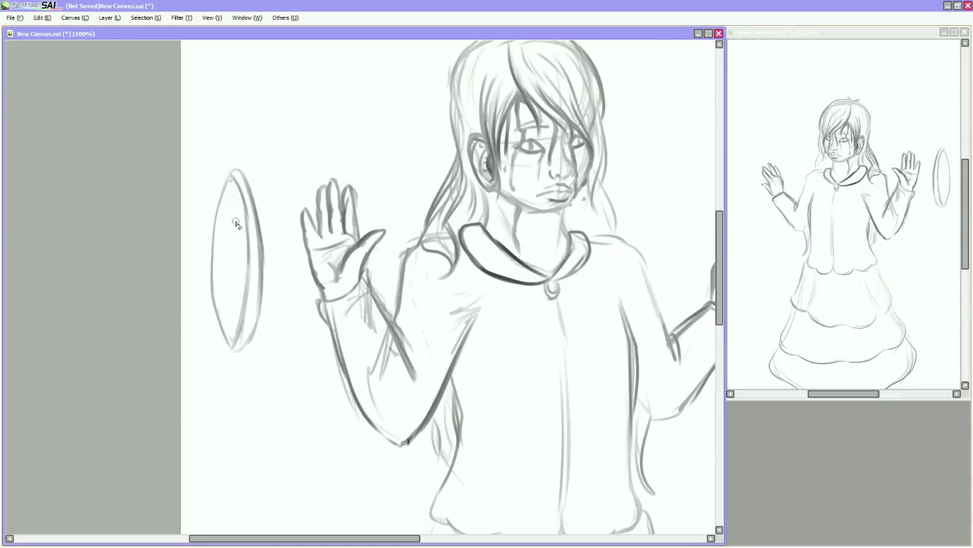
Decorate the inside of the narrow oval mirror with curling scroll ornaments
{"action": "left_click_drag", "start_coordinate": [227, 252], "coordinate": [231, 283]}
{"action": "left_click_drag", "start_coordinate": [260, 192], "coordinate": [281, 223]}
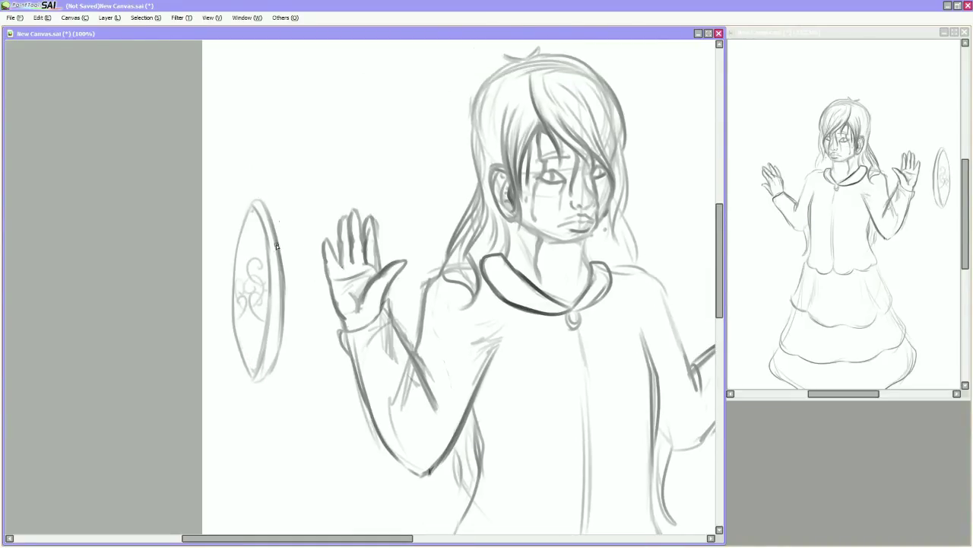
{"action": "left_click_drag", "start_coordinate": [255, 282], "coordinate": [267, 248]}
{"action": "left_click_drag", "start_coordinate": [249, 343], "coordinate": [253, 280]}
{"action": "mouse_move", "coordinate": [253, 312]}
{"action": "left_mouse_down"}
{"action": "mouse_move", "coordinate": [255, 397]}
{"action": "mouse_move", "coordinate": [265, 343]}
{"action": "left_mouse_up"}
Add a twisted handle ending in a round knob below the narrow oval mirror
{"action": "left_click_drag", "start_coordinate": [259, 390], "coordinate": [267, 391]}
{"action": "left_click_drag", "start_coordinate": [270, 346], "coordinate": [266, 397]}
{"action": "mouse_move", "coordinate": [256, 387]}
{"action": "left_mouse_down"}
{"action": "mouse_move", "coordinate": [256, 332]}
{"action": "mouse_move", "coordinate": [258, 393]}
{"action": "left_mouse_up"}
{"action": "left_click_drag", "start_coordinate": [268, 315], "coordinate": [270, 397]}
{"action": "left_click_drag", "start_coordinate": [272, 348], "coordinate": [207, 418]}
{"action": "left_click_drag", "start_coordinate": [255, 190], "coordinate": [242, 260]}
{"action": "left_click_drag", "start_coordinate": [282, 156], "coordinate": [354, 266]}
{"action": "left_click_drag", "start_coordinate": [258, 180], "coordinate": [350, 293]}
{"action": "left_click_drag", "start_coordinate": [342, 212], "coordinate": [274, 311]}
{"action": "left_click_drag", "start_coordinate": [270, 190], "coordinate": [346, 232]}
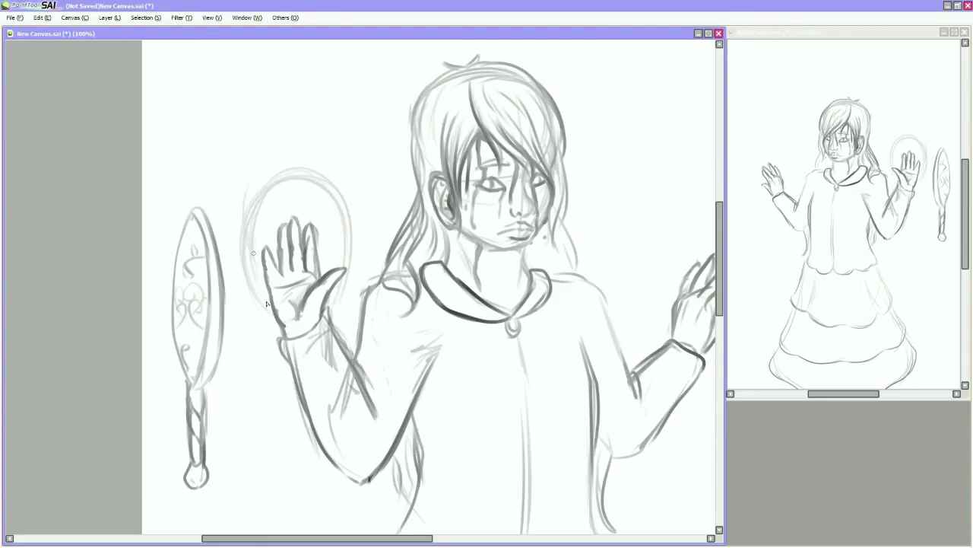
{"action": "key", "text": "ctrl+z"}
{"action": "key", "text": "ctrl+z"}
{"action": "key", "text": "ctrl+z"}
{"action": "key", "text": "ctrl+z"}
{"action": "key", "text": "ctrl+z"}
{"action": "left_click_drag", "start_coordinate": [277, 182], "coordinate": [232, 297]}
{"action": "mouse_move", "coordinate": [251, 190]}
{"action": "left_mouse_down"}
{"action": "mouse_move", "coordinate": [323, 263]}
{"action": "mouse_move", "coordinate": [244, 267]}
{"action": "mouse_move", "coordinate": [236, 316]}
{"action": "mouse_move", "coordinate": [325, 255]}
{"action": "left_mouse_up"}
{"action": "mouse_move", "coordinate": [234, 271]}
{"action": "left_mouse_down"}
{"action": "mouse_move", "coordinate": [272, 324]}
{"action": "mouse_move", "coordinate": [280, 382]}
{"action": "left_mouse_up"}
{"action": "mouse_move", "coordinate": [274, 341]}
{"action": "left_mouse_down"}
{"action": "mouse_move", "coordinate": [284, 404]}
{"action": "mouse_move", "coordinate": [222, 379]}
{"action": "left_mouse_up"}
{"action": "left_click_drag", "start_coordinate": [259, 194], "coordinate": [291, 306]}
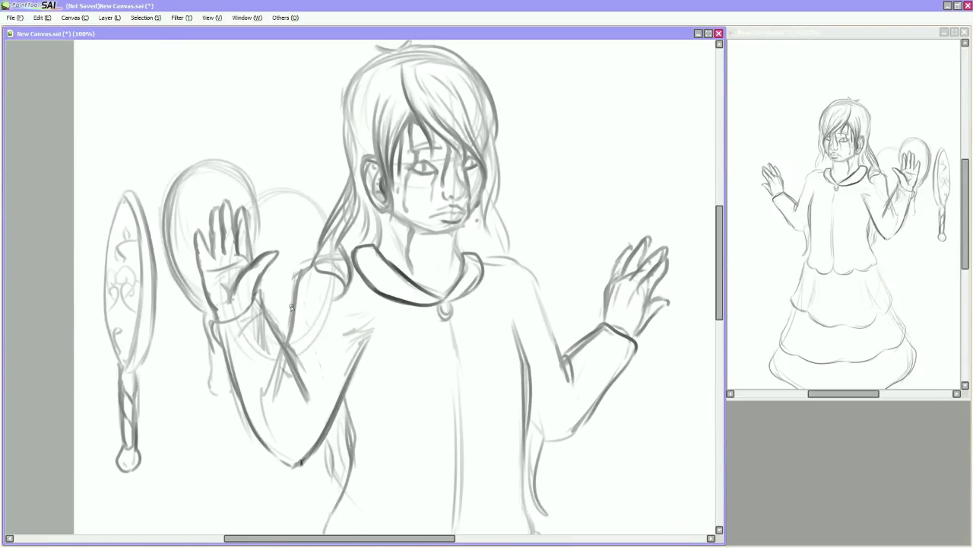
{"action": "left_click_drag", "start_coordinate": [251, 237], "coordinate": [229, 340]}
{"action": "left_click_drag", "start_coordinate": [331, 270], "coordinate": [320, 322]}
{"action": "left_click_drag", "start_coordinate": [258, 224], "coordinate": [326, 200]}
{"action": "left_click_drag", "start_coordinate": [226, 267], "coordinate": [245, 362]}
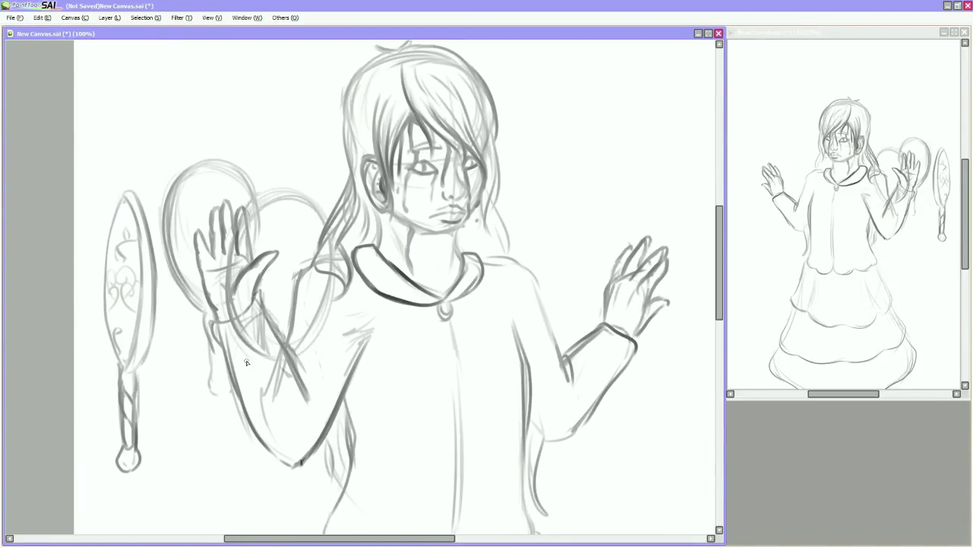
{"action": "key", "text": "ctrl+z"}
{"action": "key", "text": "ctrl+z"}
{"action": "key", "text": "ctrl+z"}
{"action": "key", "text": "ctrl+z"}
{"action": "key", "text": "ctrl+z"}
{"action": "key", "text": "ctrl+z"}
{"action": "key", "text": "ctrl+z"}
Draw a tilted rectangular mirror frame with rounded corners behind the near raised hand
{"action": "left_click_drag", "start_coordinate": [164, 183], "coordinate": [190, 407]}
{"action": "mouse_move", "coordinate": [172, 161]}
{"action": "left_mouse_down"}
{"action": "mouse_move", "coordinate": [279, 139]}
{"action": "mouse_move", "coordinate": [156, 194]}
{"action": "left_mouse_up"}
{"action": "left_click_drag", "start_coordinate": [262, 137], "coordinate": [283, 160]}
{"action": "left_click_drag", "start_coordinate": [179, 365], "coordinate": [231, 392]}
{"action": "left_click_drag", "start_coordinate": [288, 158], "coordinate": [293, 271]}
{"action": "key", "text": "ctrl+z"}
{"action": "key", "text": "ctrl+z"}
{"action": "key", "text": "ctrl+z"}
{"action": "left_click_drag", "start_coordinate": [149, 161], "coordinate": [287, 137]}
Add an inner border with notched corners inside the rectangular mirror frame
{"action": "left_click_drag", "start_coordinate": [213, 154], "coordinate": [284, 147]}
{"action": "mouse_move", "coordinate": [168, 192]}
{"action": "left_mouse_down"}
{"action": "mouse_move", "coordinate": [287, 155]}
{"action": "mouse_move", "coordinate": [253, 161]}
{"action": "mouse_move", "coordinate": [285, 199]}
{"action": "mouse_move", "coordinate": [291, 302]}
{"action": "left_mouse_up"}
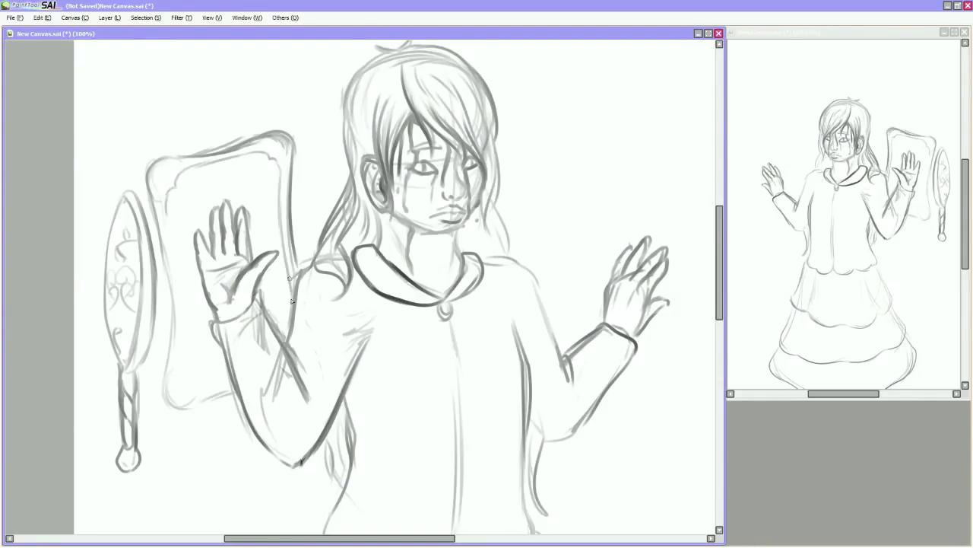
{"action": "left_click_drag", "start_coordinate": [171, 199], "coordinate": [183, 346]}
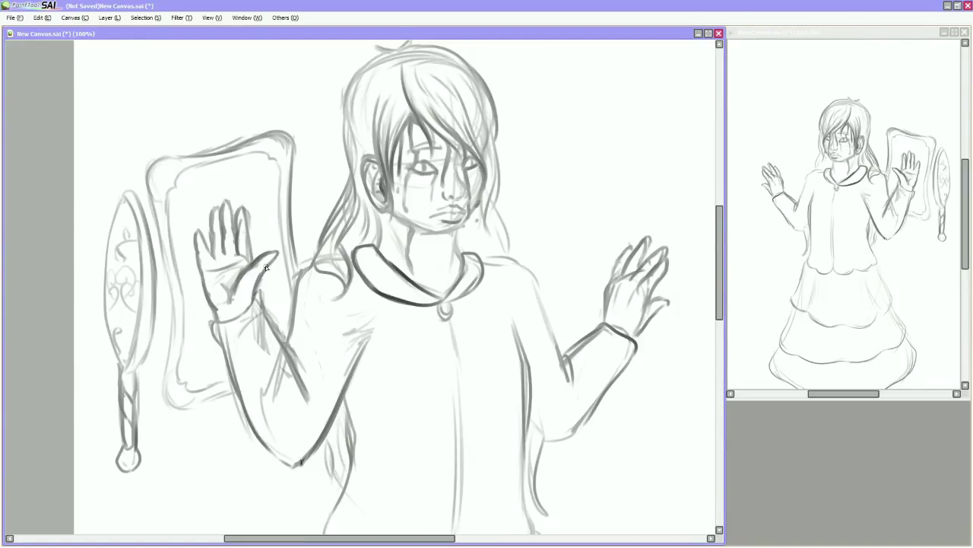
Draw a tall arched mirror with a double outline behind the character's head and body
{"action": "left_click_drag", "start_coordinate": [266, 268], "coordinate": [189, 298]}
{"action": "mouse_move", "coordinate": [236, 297]}
{"action": "left_mouse_down"}
{"action": "mouse_move", "coordinate": [242, 179]}
{"action": "mouse_move", "coordinate": [400, 145]}
{"action": "left_mouse_up"}
{"action": "left_click_drag", "start_coordinate": [247, 148], "coordinate": [232, 304]}
{"action": "scroll", "coordinate": [284, 50], "scroll_direction": "up", "scroll_amount": 1}
{"action": "mouse_move", "coordinate": [274, 107]}
{"action": "left_mouse_down"}
{"action": "mouse_move", "coordinate": [415, 327]}
{"action": "mouse_move", "coordinate": [413, 93]}
{"action": "left_mouse_up"}
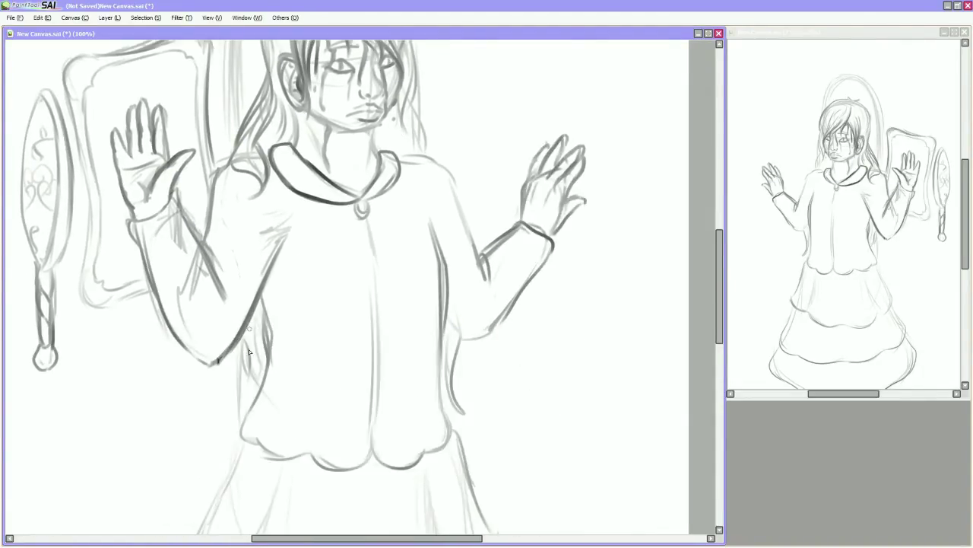
{"action": "mouse_move", "coordinate": [374, 287]}
{"action": "left_mouse_down"}
{"action": "mouse_move", "coordinate": [374, 188]}
{"action": "mouse_move", "coordinate": [368, 425]}
{"action": "left_mouse_up"}
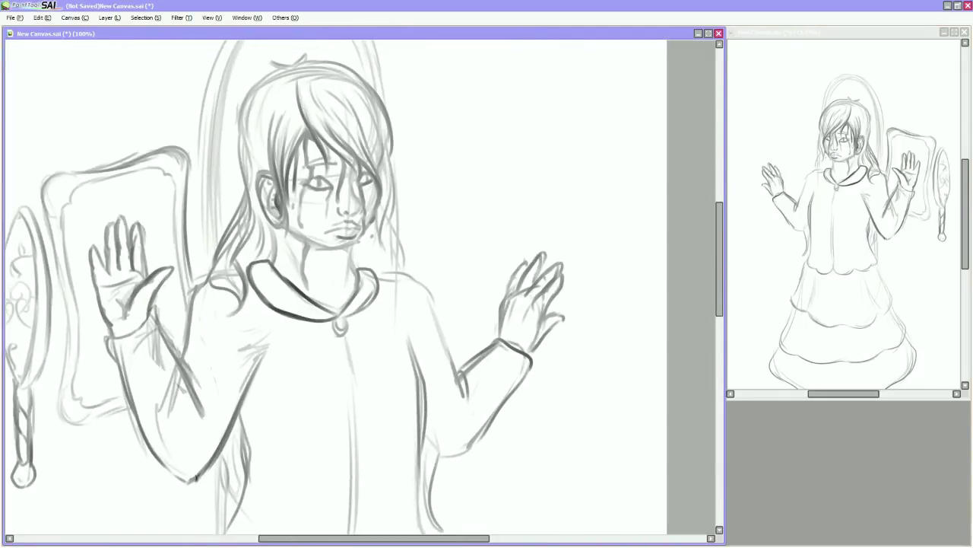
Sketch a large round mirror behind the far raised hand
{"action": "left_click_drag", "start_coordinate": [483, 164], "coordinate": [422, 282]}
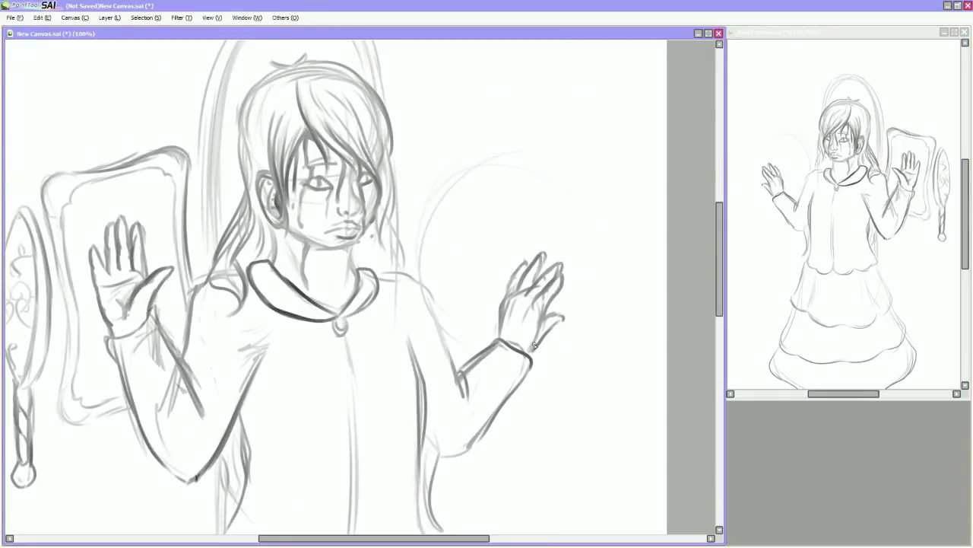
{"action": "left_click_drag", "start_coordinate": [426, 160], "coordinate": [593, 296]}
{"action": "left_click_drag", "start_coordinate": [476, 141], "coordinate": [413, 241]}
{"action": "left_click_drag", "start_coordinate": [532, 316], "coordinate": [582, 361]}
{"action": "left_click_drag", "start_coordinate": [475, 152], "coordinate": [562, 156]}
Flip the canvas view back and darken the round mirror's outer side edge
{"action": "key", "text": "h"}
{"action": "left_click_drag", "start_coordinate": [116, 167], "coordinate": [112, 272]}
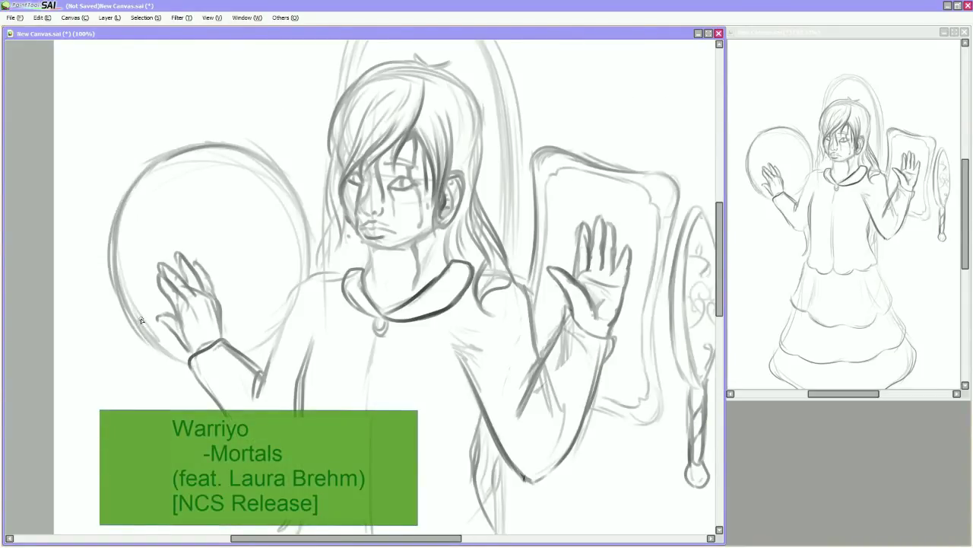
{"action": "left_click_drag", "start_coordinate": [148, 316], "coordinate": [110, 251]}
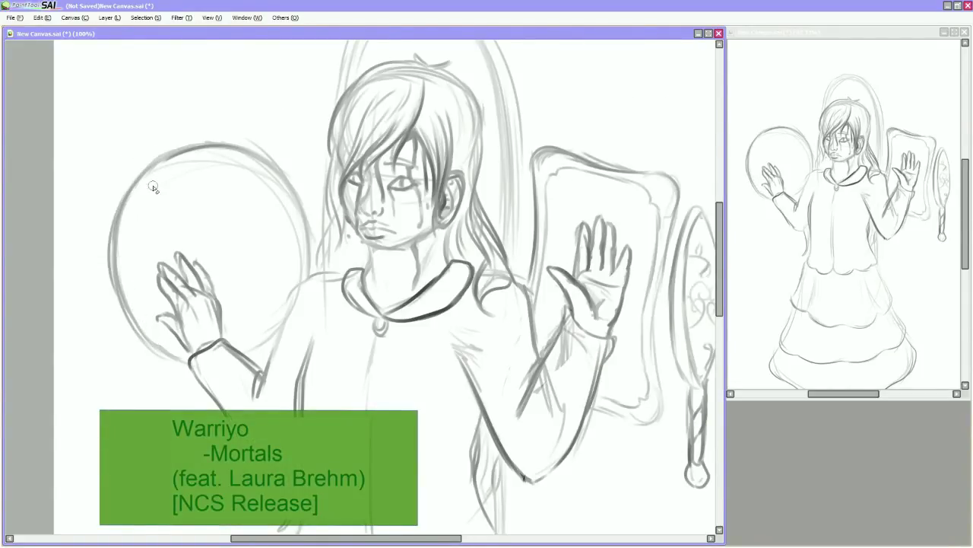
{"action": "left_click_drag", "start_coordinate": [111, 228], "coordinate": [141, 335]}
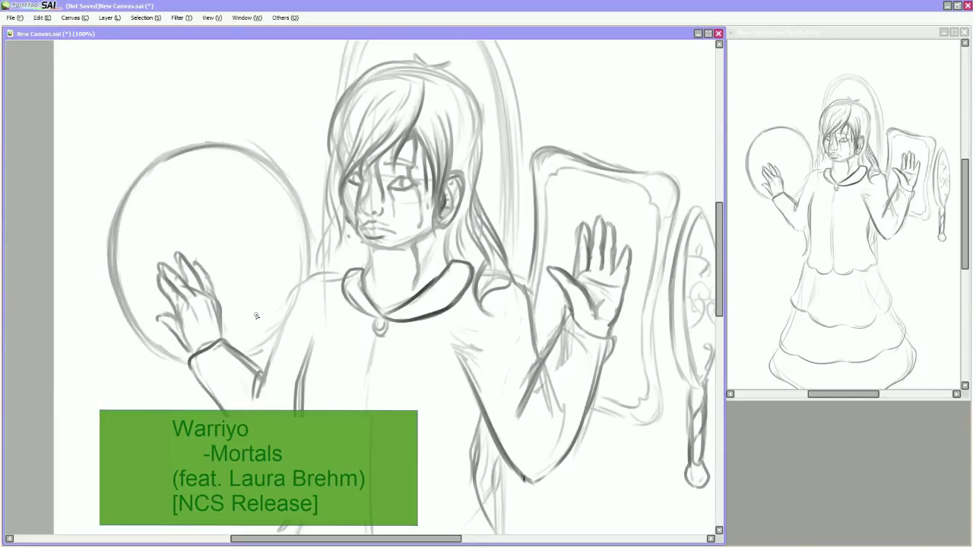
Add an outer rim around the round mirror and a small crown-like ornament on its top
{"action": "left_click_drag", "start_coordinate": [102, 217], "coordinate": [131, 342]}
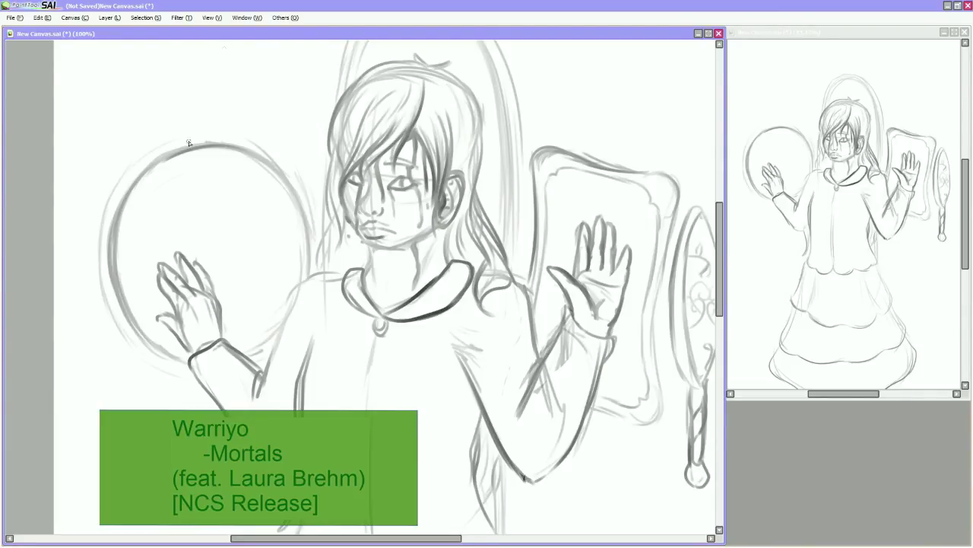
{"action": "left_click_drag", "start_coordinate": [268, 145], "coordinate": [318, 247]}
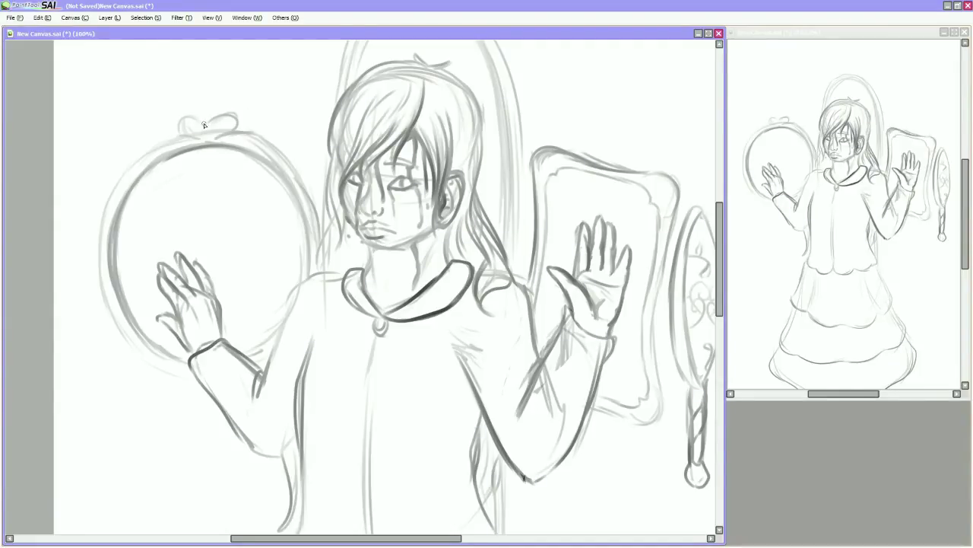
{"action": "left_click_drag", "start_coordinate": [181, 136], "coordinate": [119, 201]}
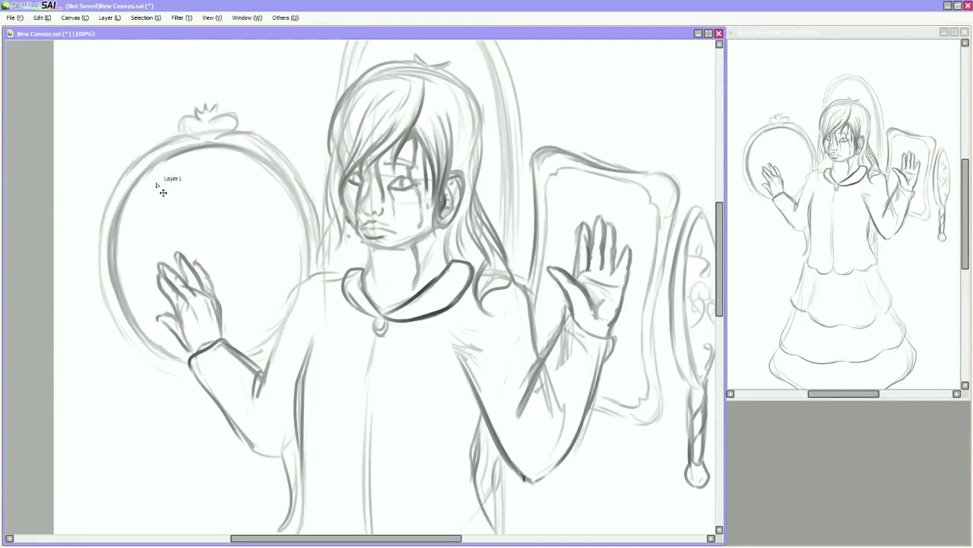
{"action": "left_click_drag", "start_coordinate": [237, 120], "coordinate": [228, 85]}
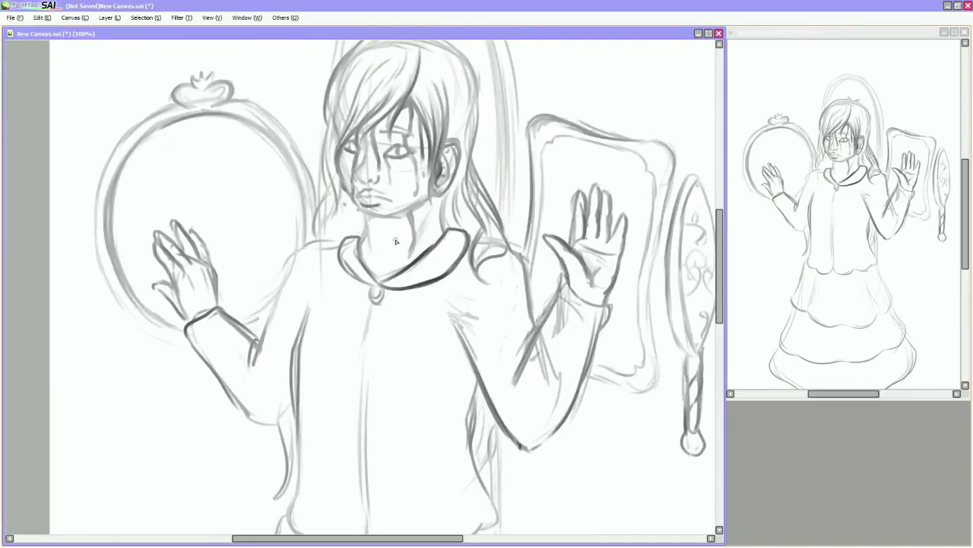
Draw a narrow angular mirror seen from the side, overlapping the round mirror's outer edge
{"action": "left_click_drag", "start_coordinate": [114, 116], "coordinate": [96, 397]}
{"action": "left_click_drag", "start_coordinate": [138, 94], "coordinate": [134, 152]}
{"action": "left_click_drag", "start_coordinate": [121, 334], "coordinate": [113, 403]}
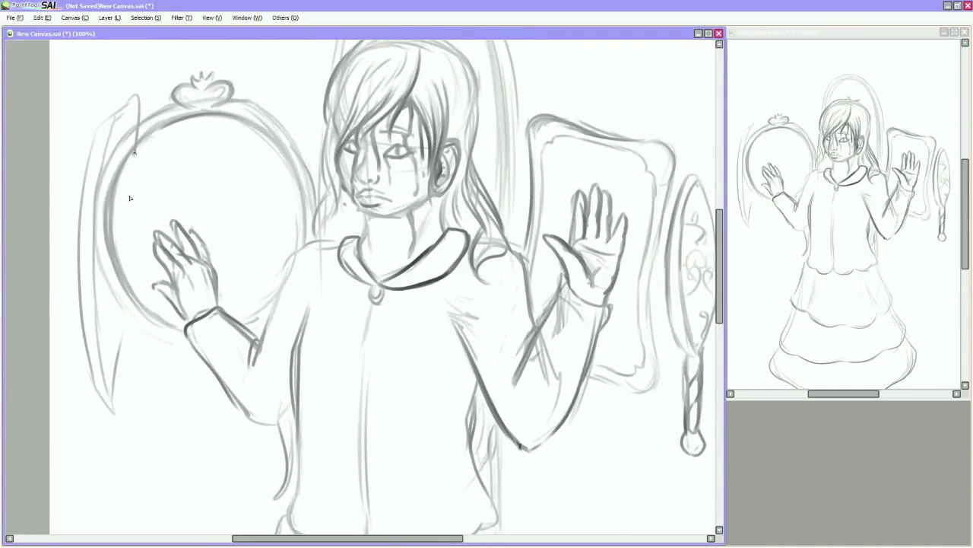
{"action": "left_click_drag", "start_coordinate": [137, 135], "coordinate": [128, 340]}
{"action": "key", "text": "ctrl+z"}
{"action": "left_click_drag", "start_coordinate": [133, 101], "coordinate": [120, 246]}
{"action": "left_click_drag", "start_coordinate": [136, 128], "coordinate": [118, 338]}
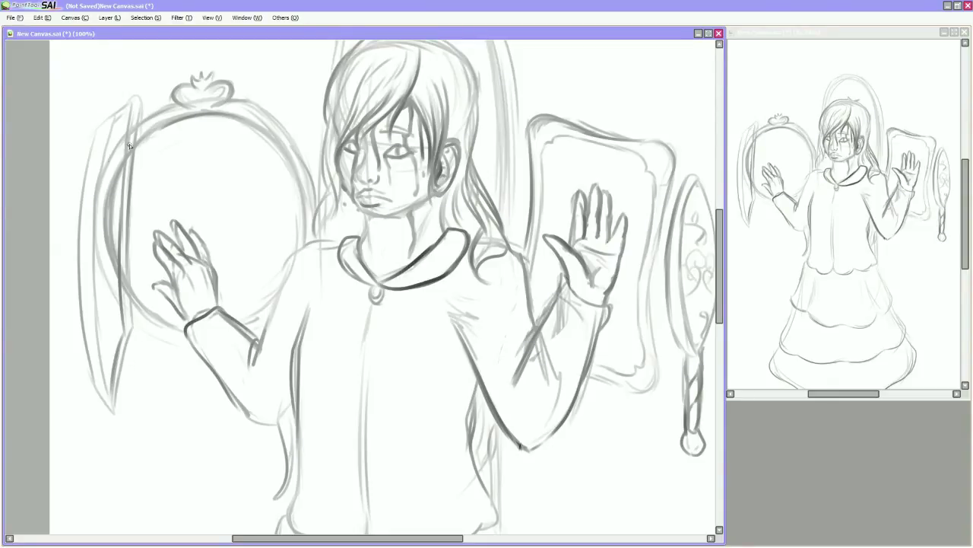
Clear the round mirror's lines inside the narrow angular mirror and darken the angular mirror's outline
{"action": "left_click_drag", "start_coordinate": [109, 135], "coordinate": [112, 303]}
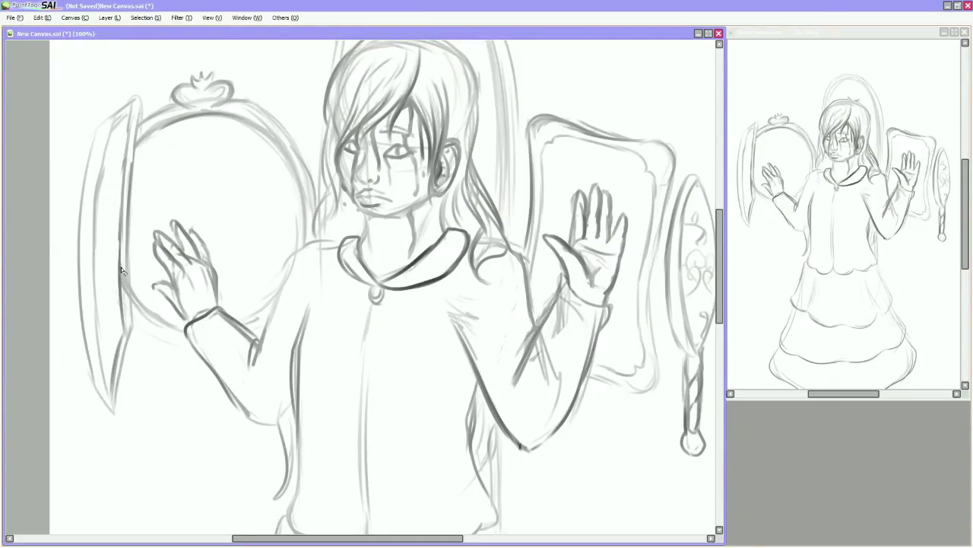
{"action": "mouse_move", "coordinate": [110, 127]}
{"action": "left_mouse_down"}
{"action": "mouse_move", "coordinate": [80, 244]}
{"action": "mouse_move", "coordinate": [106, 403]}
{"action": "mouse_move", "coordinate": [112, 95]}
{"action": "left_mouse_up"}
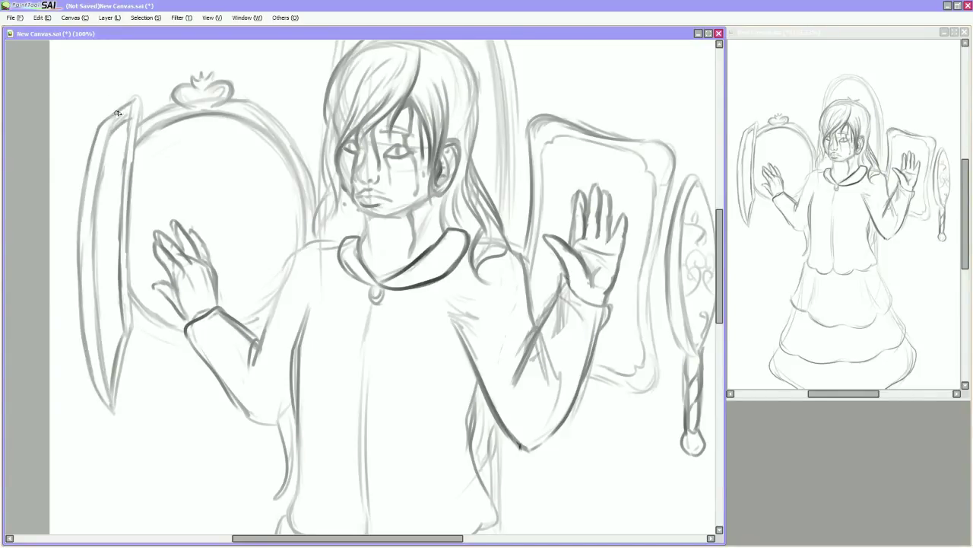
{"action": "mouse_move", "coordinate": [132, 211]}
{"action": "left_mouse_down"}
{"action": "mouse_move", "coordinate": [121, 356]}
{"action": "mouse_move", "coordinate": [124, 323]}
{"action": "left_mouse_up"}
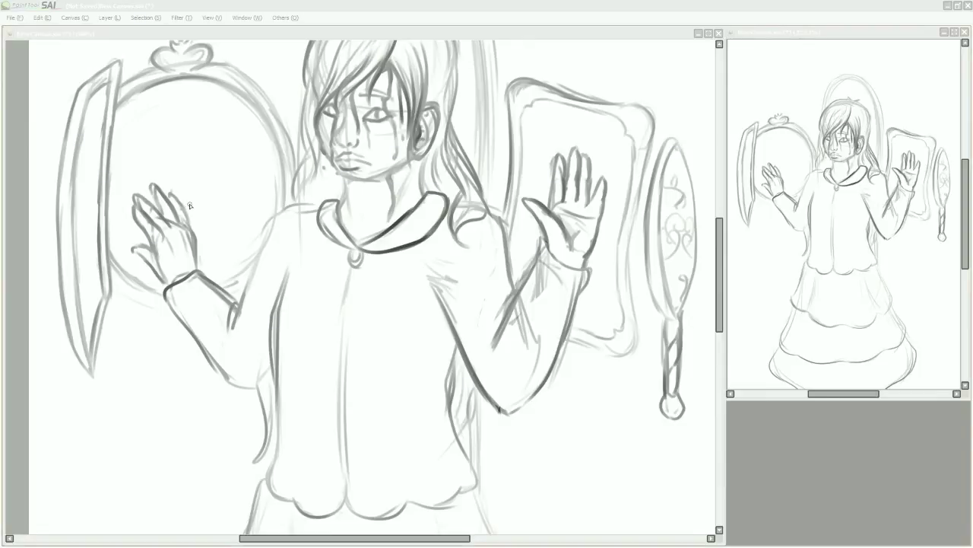
Draw a tall oval mirror in front of the far hand and forearm, erasing the lines it covers
{"action": "mouse_move", "coordinate": [131, 210]}
{"action": "left_mouse_down"}
{"action": "mouse_move", "coordinate": [153, 335]}
{"action": "mouse_move", "coordinate": [145, 319]}
{"action": "mouse_move", "coordinate": [289, 229]}
{"action": "mouse_move", "coordinate": [161, 419]}
{"action": "left_mouse_up"}
{"action": "key", "text": "e"}
{"action": "mouse_move", "coordinate": [152, 193]}
{"action": "left_mouse_down"}
{"action": "mouse_move", "coordinate": [246, 195]}
{"action": "mouse_move", "coordinate": [204, 407]}
{"action": "left_mouse_up"}
{"action": "key", "text": "n"}
{"action": "left_click_drag", "start_coordinate": [280, 214], "coordinate": [278, 279]}
{"action": "left_click_drag", "start_coordinate": [281, 319], "coordinate": [222, 432]}
{"action": "mouse_move", "coordinate": [156, 346]}
{"action": "left_mouse_down"}
{"action": "mouse_move", "coordinate": [210, 419]}
{"action": "mouse_move", "coordinate": [251, 411]}
{"action": "left_mouse_up"}
{"action": "mouse_move", "coordinate": [281, 251]}
{"action": "left_mouse_down"}
{"action": "mouse_move", "coordinate": [274, 356]}
{"action": "mouse_move", "coordinate": [252, 151]}
{"action": "left_mouse_up"}
Erase stray lines around the tall oval mirror and redraw its outer side rim
{"action": "key", "text": "e"}
{"action": "left_click_drag", "start_coordinate": [149, 172], "coordinate": [143, 290]}
{"action": "key", "text": "n"}
{"action": "mouse_move", "coordinate": [172, 144]}
{"action": "left_mouse_down"}
{"action": "mouse_move", "coordinate": [146, 313]}
{"action": "mouse_move", "coordinate": [160, 391]}
{"action": "left_mouse_up"}
{"action": "key", "text": "e"}
{"action": "left_click_drag", "start_coordinate": [288, 258], "coordinate": [270, 338]}
{"action": "scroll", "coordinate": [260, 335], "scroll_direction": "right", "scroll_amount": 3}
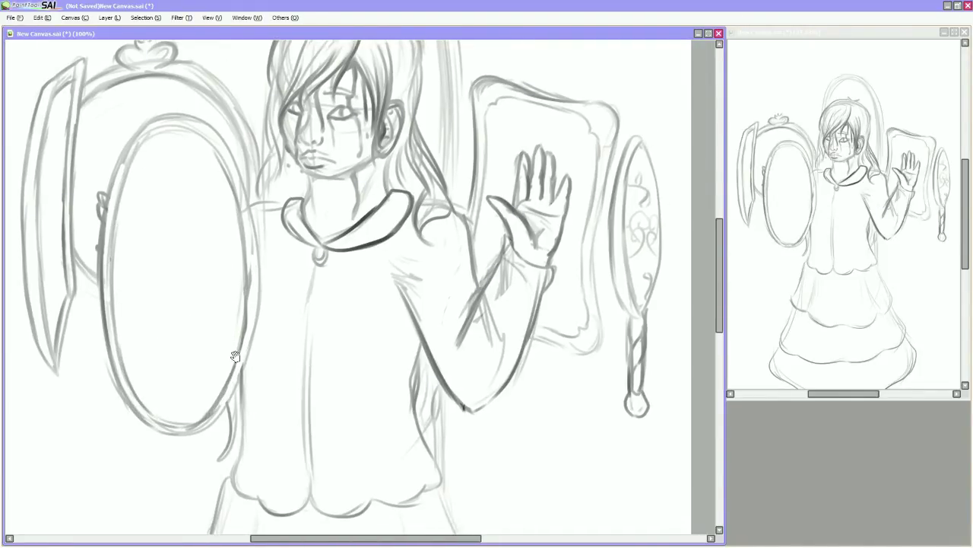
Draw a large arch-topped mirror in front of the near hand and forearm, erasing the lines it covers
{"action": "mouse_move", "coordinate": [384, 221]}
{"action": "left_mouse_down"}
{"action": "mouse_move", "coordinate": [403, 190]}
{"action": "mouse_move", "coordinate": [376, 399]}
{"action": "left_mouse_up"}
{"action": "left_click_drag", "start_coordinate": [381, 449], "coordinate": [498, 439]}
{"action": "mouse_move", "coordinate": [407, 190]}
{"action": "left_mouse_down"}
{"action": "mouse_move", "coordinate": [371, 229]}
{"action": "mouse_move", "coordinate": [510, 426]}
{"action": "left_mouse_up"}
{"action": "mouse_move", "coordinate": [371, 236]}
{"action": "left_mouse_down"}
{"action": "mouse_move", "coordinate": [380, 442]}
{"action": "mouse_move", "coordinate": [503, 435]}
{"action": "left_mouse_up"}
{"action": "left_click_drag", "start_coordinate": [514, 207], "coordinate": [514, 397]}
{"action": "mouse_move", "coordinate": [407, 226]}
{"action": "left_mouse_down"}
{"action": "mouse_move", "coordinate": [445, 348]}
{"action": "mouse_move", "coordinate": [450, 297]}
{"action": "left_mouse_up"}
Sketch a round hand mirror over the character's chest with a straight handle hanging below it
{"action": "scroll", "coordinate": [450, 297], "scroll_direction": "left", "scroll_amount": 2}
{"action": "left_click_drag", "start_coordinate": [301, 231], "coordinate": [335, 343]}
{"action": "key", "text": "ctrl+z"}
{"action": "left_click_drag", "start_coordinate": [395, 304], "coordinate": [350, 339]}
{"action": "left_click_drag", "start_coordinate": [296, 228], "coordinate": [395, 320]}
{"action": "mouse_move", "coordinate": [334, 344]}
{"action": "left_mouse_down"}
{"action": "mouse_move", "coordinate": [336, 417]}
{"action": "mouse_move", "coordinate": [358, 419]}
{"action": "left_mouse_up"}
{"action": "left_click_drag", "start_coordinate": [338, 417], "coordinate": [359, 420]}
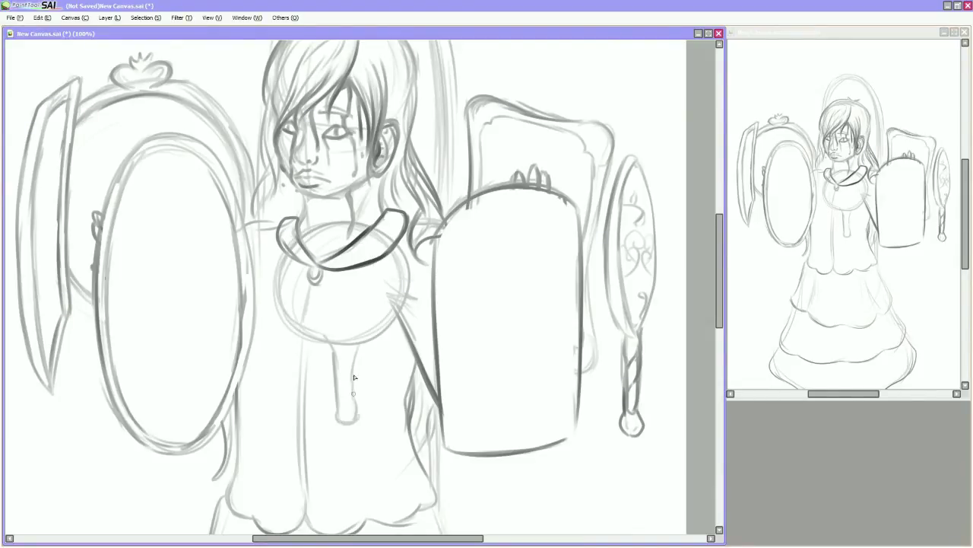
Erase the collar and coat lines inside the chest mirror's face and handle
{"action": "left_click_drag", "start_coordinate": [300, 228], "coordinate": [293, 334]}
{"action": "left_click_drag", "start_coordinate": [395, 259], "coordinate": [381, 335]}
{"action": "left_click_drag", "start_coordinate": [377, 224], "coordinate": [403, 213]}
{"action": "mouse_move", "coordinate": [304, 243]}
{"action": "left_mouse_down"}
{"action": "mouse_move", "coordinate": [381, 251]}
{"action": "mouse_move", "coordinate": [285, 260]}
{"action": "mouse_move", "coordinate": [292, 326]}
{"action": "left_mouse_up"}
{"action": "left_click_drag", "start_coordinate": [403, 234], "coordinate": [346, 308]}
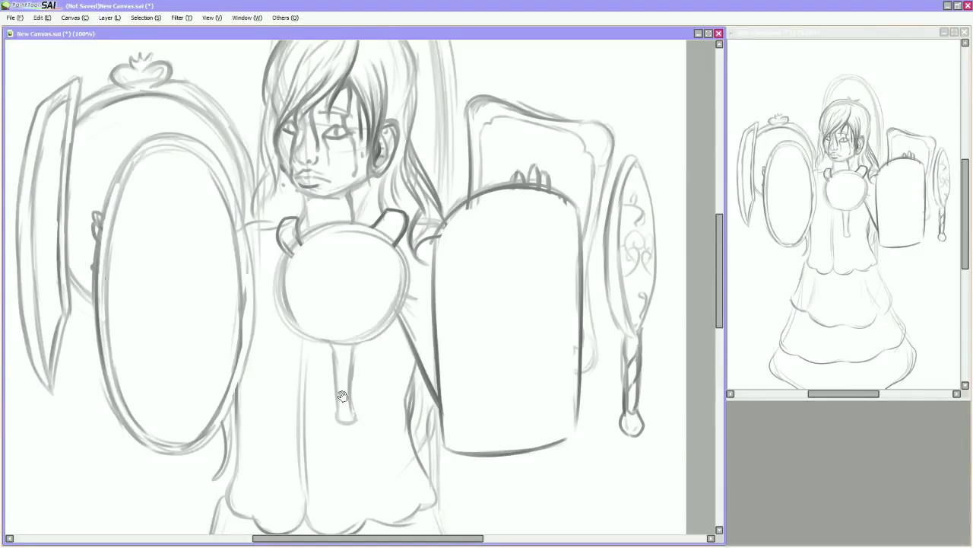
{"action": "left_click_drag", "start_coordinate": [342, 396], "coordinate": [341, 425]}
{"action": "left_click_drag", "start_coordinate": [313, 259], "coordinate": [289, 307]}
{"action": "mouse_move", "coordinate": [344, 373]}
{"action": "left_mouse_down"}
{"action": "mouse_move", "coordinate": [368, 439]}
{"action": "mouse_move", "coordinate": [361, 391]}
{"action": "mouse_move", "coordinate": [359, 433]}
{"action": "left_mouse_up"}
Darken the outlines of the coat's scalloped hem and the skirt tiers
{"action": "scroll", "coordinate": [496, 277], "scroll_direction": "down", "scroll_amount": 4}
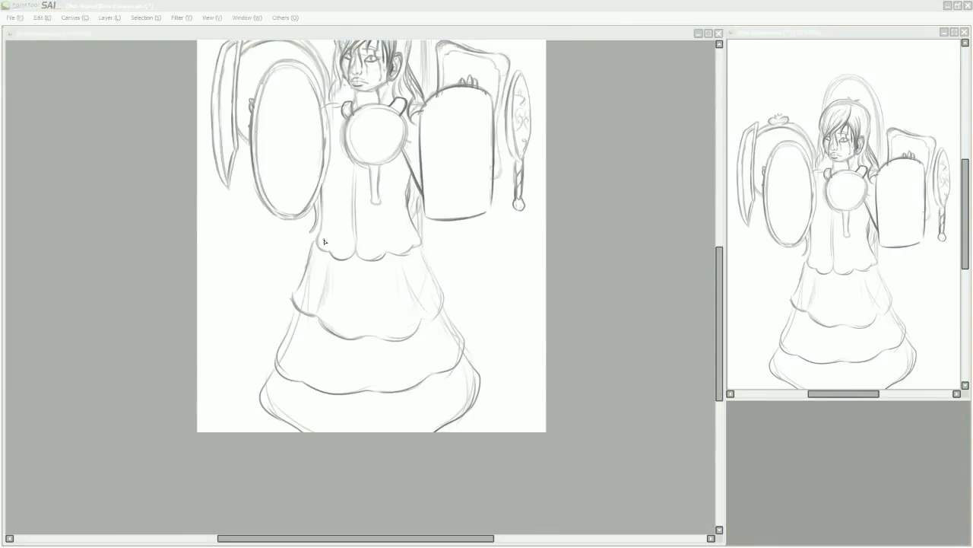
{"action": "left_click_drag", "start_coordinate": [421, 248], "coordinate": [446, 311]}
{"action": "left_click_drag", "start_coordinate": [443, 310], "coordinate": [461, 362]}
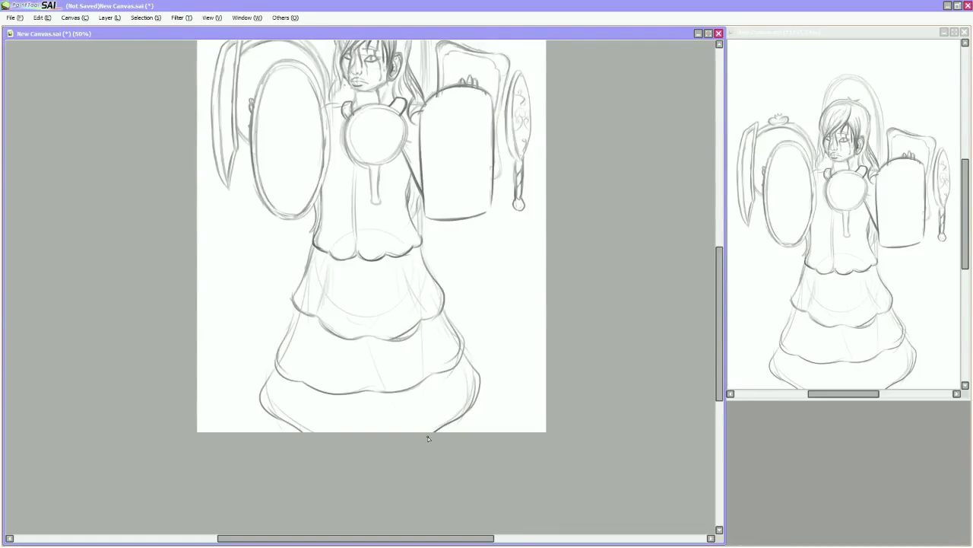
{"action": "left_click_drag", "start_coordinate": [441, 349], "coordinate": [425, 481]}
Lower the opacity of the sketch layer Layer1 so it can serve as a faint guide for inking
{"action": "key", "text": "Tab"}
{"action": "left_click", "coordinate": [66, 187]}
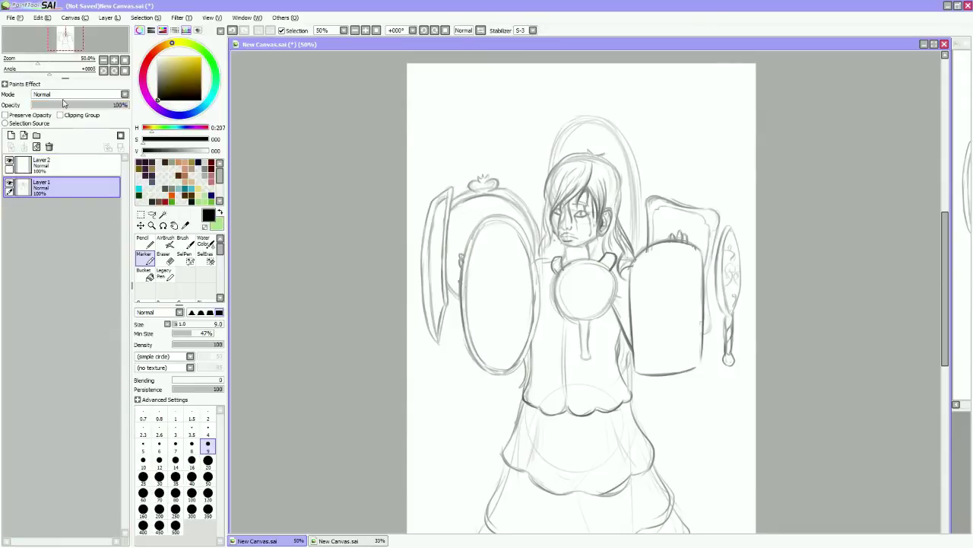
{"action": "left_click_drag", "start_coordinate": [114, 107], "coordinate": [76, 106]}
{"action": "key", "text": "Tab"}
{"action": "key", "text": "Tab"}
{"action": "scroll", "coordinate": [432, 254], "scroll_direction": "up", "scroll_amount": 6}
{"action": "key", "text": "Tab"}
Ink the nose and the outline, iris and inner corner of the near eye in thin black lines
{"action": "mouse_move", "coordinate": [337, 163]}
{"action": "left_mouse_down"}
{"action": "mouse_move", "coordinate": [297, 322]}
{"action": "mouse_move", "coordinate": [322, 367]}
{"action": "mouse_move", "coordinate": [344, 376]}
{"action": "left_mouse_up"}
{"action": "left_click_drag", "start_coordinate": [405, 330], "coordinate": [329, 426]}
{"action": "mouse_move", "coordinate": [391, 300]}
{"action": "left_mouse_down"}
{"action": "mouse_move", "coordinate": [515, 285]}
{"action": "mouse_move", "coordinate": [397, 303]}
{"action": "mouse_move", "coordinate": [426, 307]}
{"action": "left_mouse_up"}
{"action": "left_click_drag", "start_coordinate": [447, 263], "coordinate": [435, 318]}
{"action": "mouse_move", "coordinate": [511, 350]}
{"action": "left_mouse_down"}
{"action": "mouse_move", "coordinate": [500, 332]}
{"action": "mouse_move", "coordinate": [465, 323]}
{"action": "left_mouse_up"}
{"action": "left_click_drag", "start_coordinate": [420, 288], "coordinate": [427, 295]}
{"action": "key", "text": "Return"}
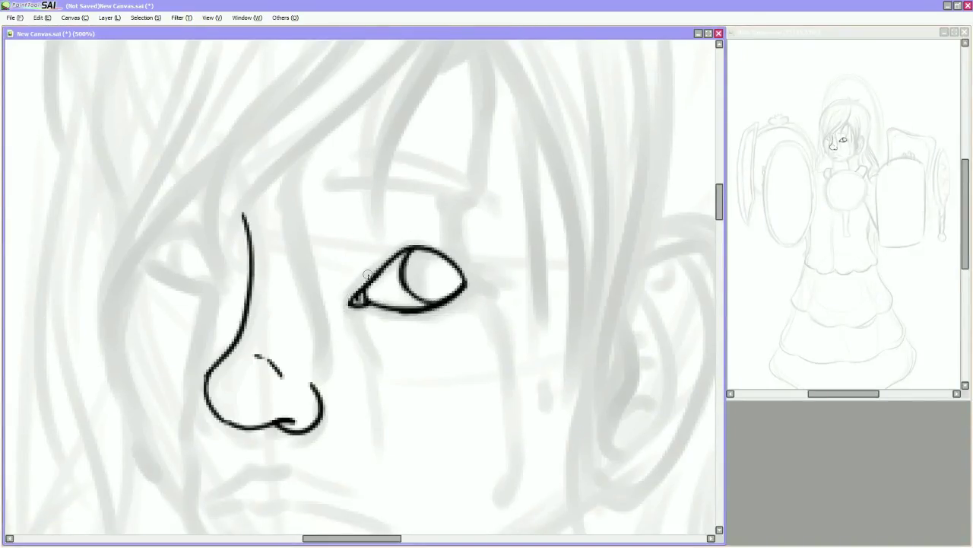
Ink the near eye's lashes, its eyelid crease and the eyebrow outline above it
{"action": "left_click_drag", "start_coordinate": [490, 260], "coordinate": [462, 267]}
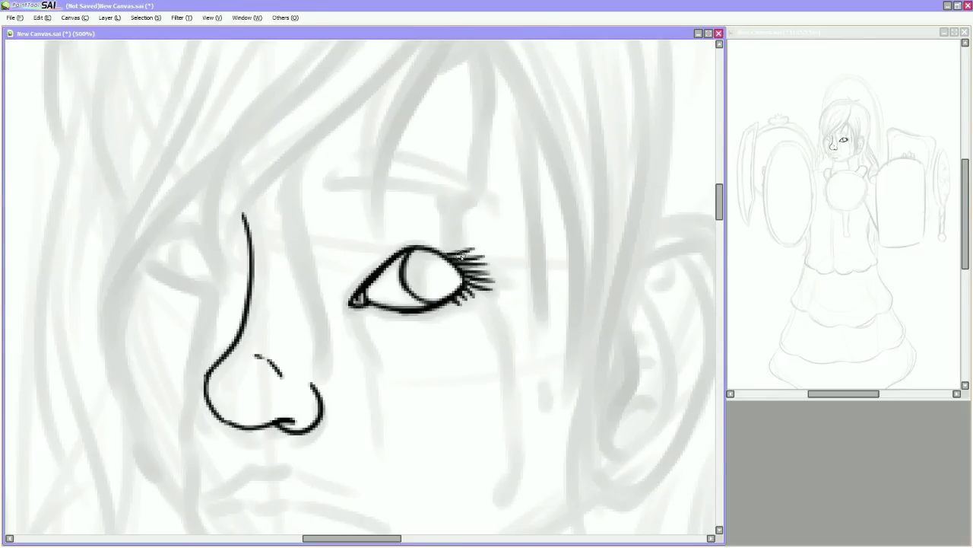
{"action": "left_click_drag", "start_coordinate": [348, 290], "coordinate": [392, 237]}
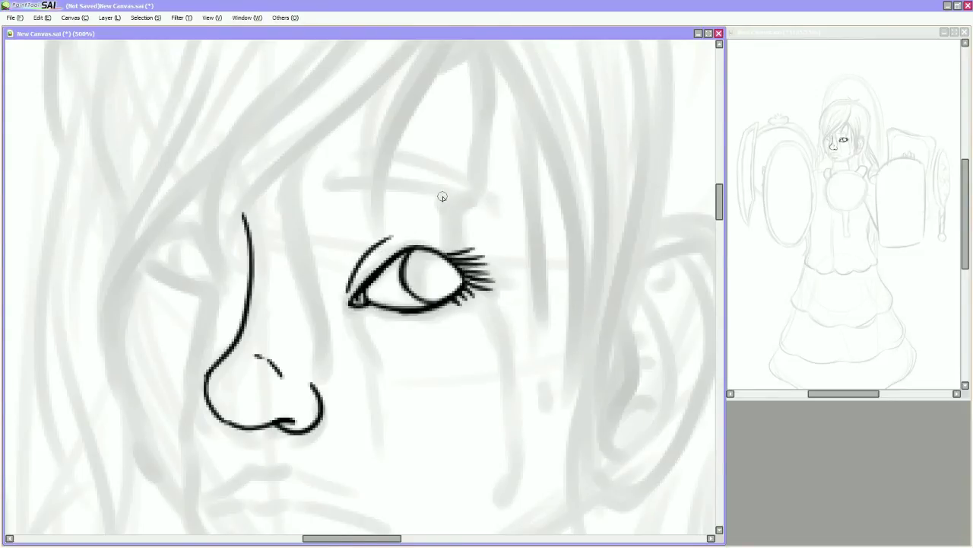
{"action": "mouse_move", "coordinate": [329, 169]}
{"action": "left_mouse_down"}
{"action": "mouse_move", "coordinate": [498, 204]}
{"action": "mouse_move", "coordinate": [334, 175]}
{"action": "left_mouse_up"}
{"action": "key", "text": "ctrl+z"}
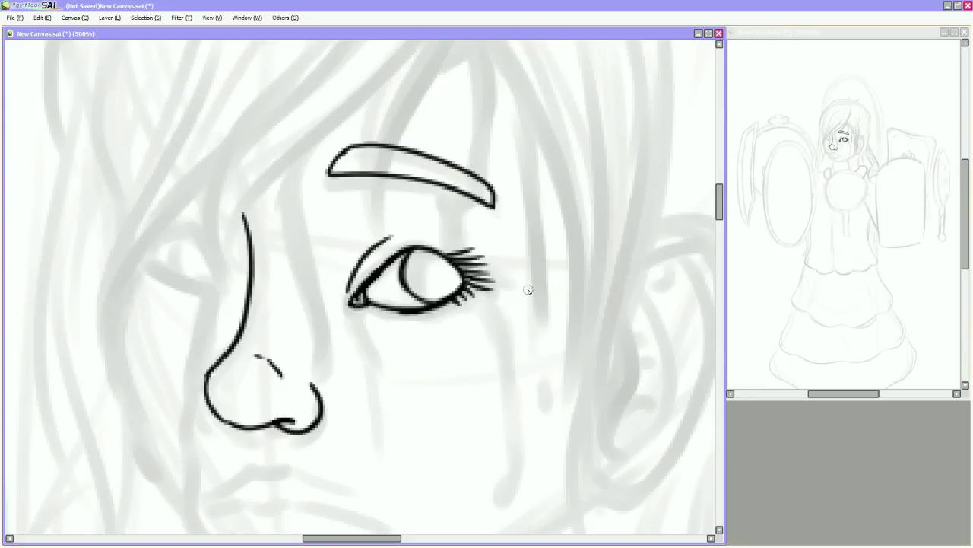
Ink the mouth line with its darkened corner and outline the upper and lower lips
{"action": "left_click_drag", "start_coordinate": [528, 289], "coordinate": [589, 145]}
{"action": "left_click_drag", "start_coordinate": [259, 369], "coordinate": [346, 357]}
{"action": "key", "text": "h"}
{"action": "key", "text": "ctrl+z"}
{"action": "left_click_drag", "start_coordinate": [278, 385], "coordinate": [462, 352]}
{"action": "key", "text": "h"}
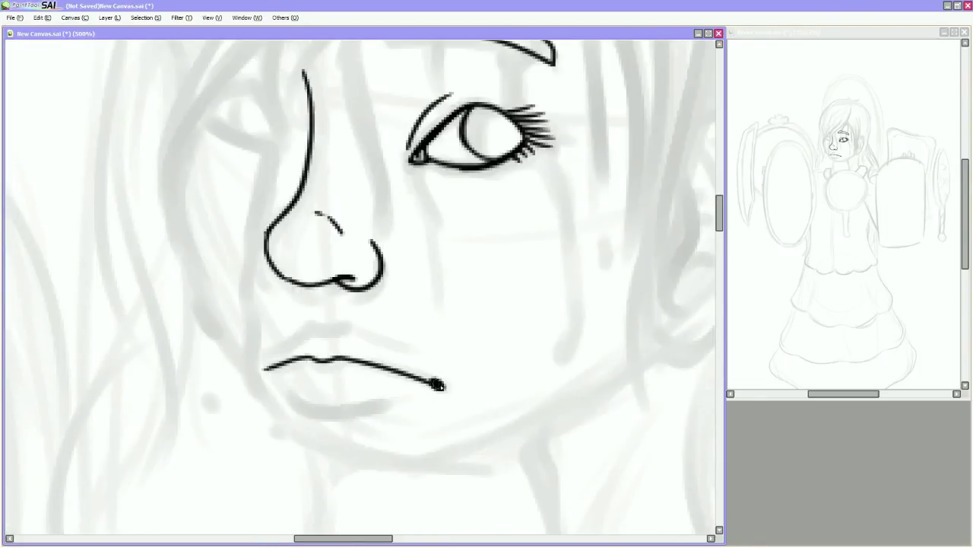
{"action": "left_click_drag", "start_coordinate": [434, 388], "coordinate": [268, 374]}
{"action": "left_click_drag", "start_coordinate": [254, 365], "coordinate": [356, 327]}
{"action": "key", "text": "h"}
{"action": "left_click_drag", "start_coordinate": [278, 380], "coordinate": [375, 321]}
Ink the face contour, the jaw and the near ear with its inner folds
{"action": "left_click_drag", "start_coordinate": [454, 355], "coordinate": [466, 368]}
{"action": "mouse_move", "coordinate": [480, 339]}
{"action": "left_mouse_down"}
{"action": "mouse_move", "coordinate": [489, 373]}
{"action": "mouse_move", "coordinate": [405, 463]}
{"action": "mouse_move", "coordinate": [537, 299]}
{"action": "mouse_move", "coordinate": [491, 185]}
{"action": "mouse_move", "coordinate": [589, 370]}
{"action": "mouse_move", "coordinate": [438, 171]}
{"action": "mouse_move", "coordinate": [426, 251]}
{"action": "mouse_move", "coordinate": [304, 251]}
{"action": "mouse_move", "coordinate": [228, 229]}
{"action": "left_mouse_up"}
{"action": "mouse_move", "coordinate": [392, 433]}
{"action": "left_mouse_down"}
{"action": "mouse_move", "coordinate": [457, 164]}
{"action": "mouse_move", "coordinate": [376, 392]}
{"action": "left_mouse_up"}
{"action": "left_click_drag", "start_coordinate": [434, 209], "coordinate": [456, 371]}
{"action": "left_click_drag", "start_coordinate": [470, 177], "coordinate": [456, 380]}
{"action": "key", "text": "ctrl+z"}
{"action": "key", "text": "ctrl+z"}
{"action": "key", "text": "ctrl+z"}
{"action": "left_click_drag", "start_coordinate": [403, 200], "coordinate": [433, 217]}
{"action": "mouse_move", "coordinate": [429, 212]}
{"action": "left_mouse_down"}
{"action": "mouse_move", "coordinate": [471, 187]}
{"action": "mouse_move", "coordinate": [457, 384]}
{"action": "left_mouse_up"}
Ink the far eye with its outline, iris, inner corner, eyelid crease and lashes
{"action": "scroll", "coordinate": [482, 311], "scroll_direction": "down", "scroll_amount": 2}
{"action": "scroll", "coordinate": [438, 250], "scroll_direction": "down", "scroll_amount": 3}
{"action": "scroll", "coordinate": [471, 387], "scroll_direction": "up", "scroll_amount": 2}
{"action": "key", "text": "h"}
{"action": "mouse_move", "coordinate": [419, 258]}
{"action": "left_mouse_down"}
{"action": "mouse_move", "coordinate": [514, 228]}
{"action": "mouse_move", "coordinate": [418, 270]}
{"action": "mouse_move", "coordinate": [514, 229]}
{"action": "left_mouse_up"}
{"action": "key", "text": "ctrl+z"}
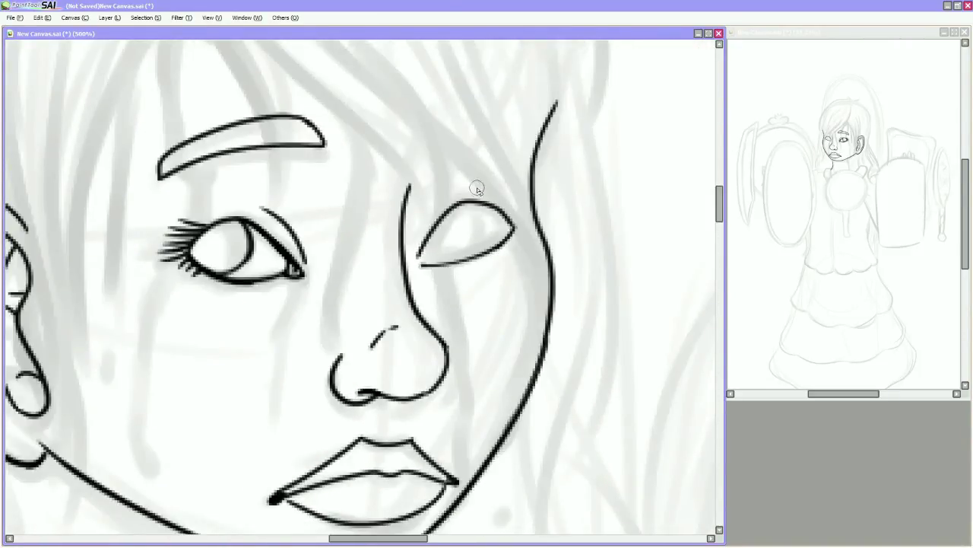
{"action": "left_click_drag", "start_coordinate": [417, 259], "coordinate": [427, 265]}
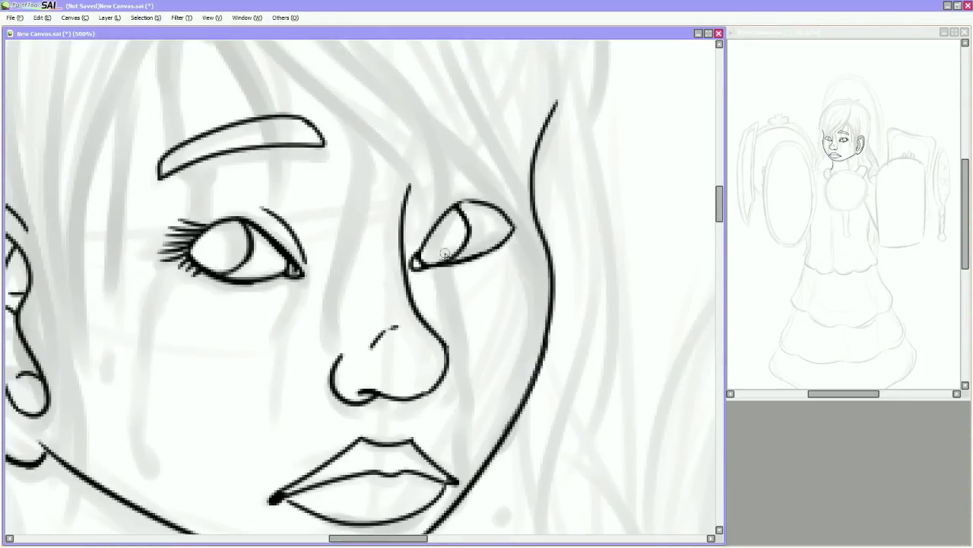
{"action": "left_click_drag", "start_coordinate": [436, 207], "coordinate": [411, 248]}
{"action": "mouse_move", "coordinate": [502, 221]}
{"action": "left_mouse_down"}
{"action": "mouse_move", "coordinate": [536, 199]}
{"action": "mouse_move", "coordinate": [540, 213]}
{"action": "left_mouse_up"}
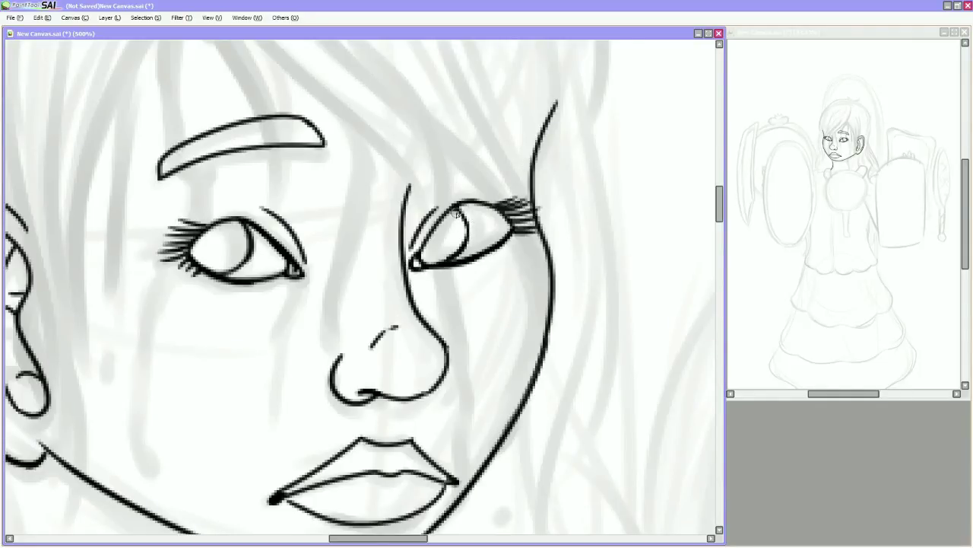
Ink the sweeping fringe across the forehead and the hair strands in front of the near ear
{"action": "scroll", "coordinate": [545, 289], "scroll_direction": "down", "scroll_amount": 1}
{"action": "scroll", "coordinate": [557, 277], "scroll_direction": "up", "scroll_amount": 1}
{"action": "left_click_drag", "start_coordinate": [546, 280], "coordinate": [545, 297]}
{"action": "left_click_drag", "start_coordinate": [561, 282], "coordinate": [562, 294]}
{"action": "left_click_drag", "start_coordinate": [570, 352], "coordinate": [708, 338]}
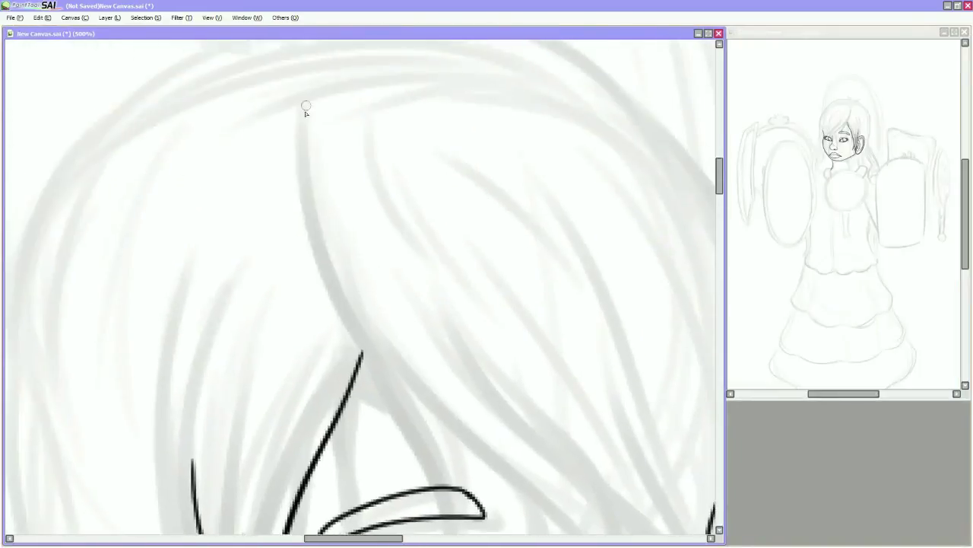
{"action": "scroll", "coordinate": [305, 108], "scroll_direction": "down", "scroll_amount": 2}
{"action": "mouse_move", "coordinate": [493, 233]}
{"action": "left_mouse_down"}
{"action": "mouse_move", "coordinate": [456, 304]}
{"action": "mouse_move", "coordinate": [408, 202]}
{"action": "mouse_move", "coordinate": [355, 401]}
{"action": "left_mouse_up"}
{"action": "scroll", "coordinate": [452, 250], "scroll_direction": "down", "scroll_amount": 4}
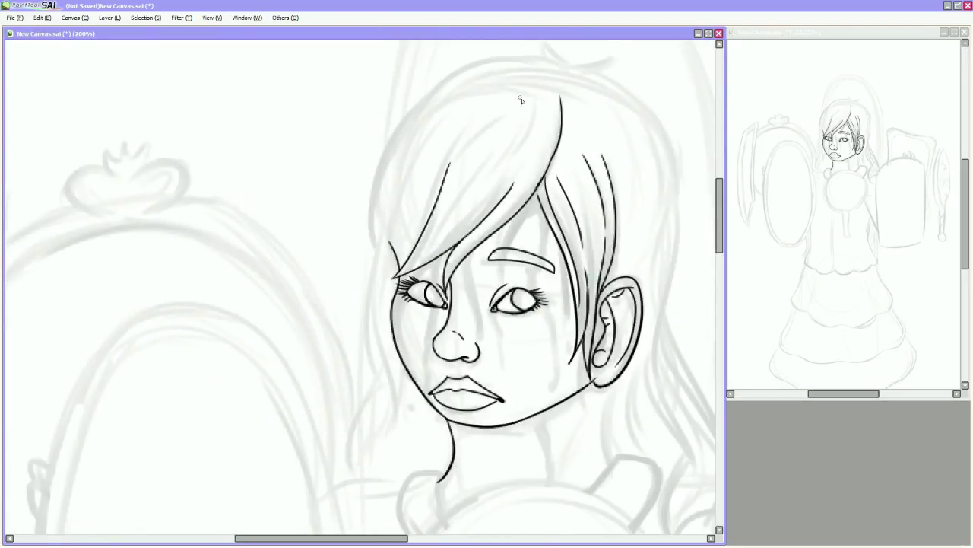
Ink the crown's outer curve and the wavy hair locks falling beside the far cheek
{"action": "left_click_drag", "start_coordinate": [380, 249], "coordinate": [561, 91]}
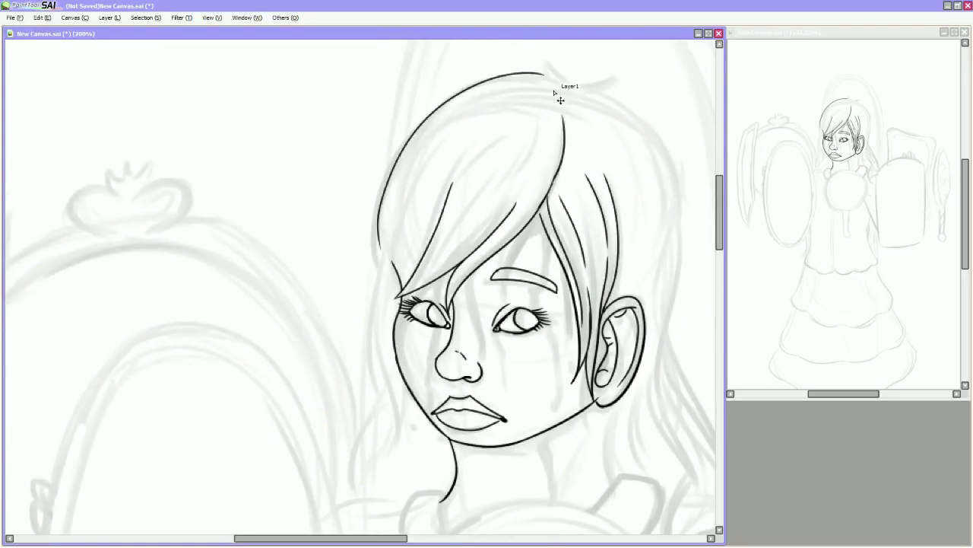
{"action": "key", "text": "ctrl+z"}
{"action": "scroll", "coordinate": [561, 91], "scroll_direction": "down", "scroll_amount": 3}
{"action": "key", "text": "ctrl+z"}
{"action": "left_click_drag", "start_coordinate": [419, 82], "coordinate": [401, 293]}
{"action": "left_click_drag", "start_coordinate": [431, 186], "coordinate": [417, 334]}
{"action": "scroll", "coordinate": [409, 240], "scroll_direction": "down", "scroll_amount": 2}
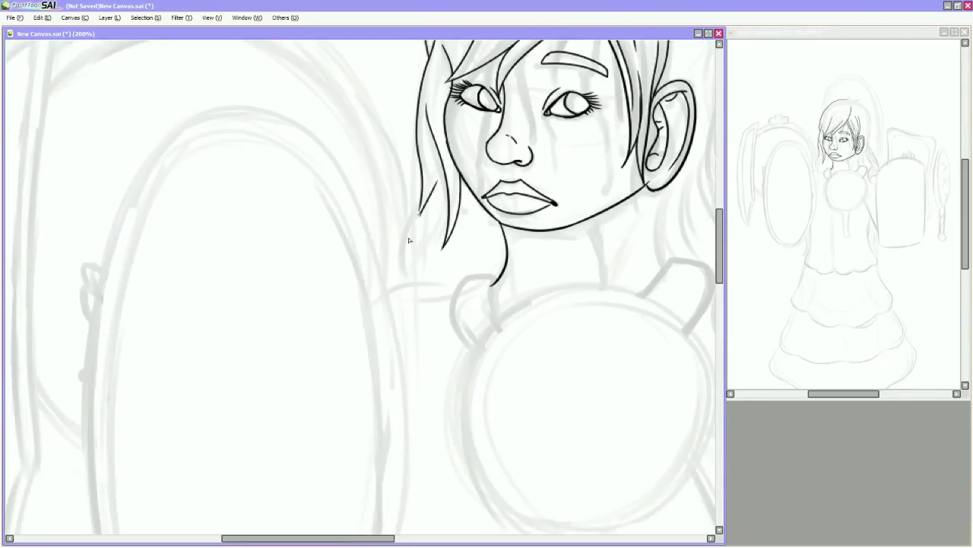
{"action": "left_click_drag", "start_coordinate": [420, 219], "coordinate": [403, 285]}
Ink the long hair locks falling behind the near ear towards the shoulder
{"action": "scroll", "coordinate": [525, 137], "scroll_direction": "right", "scroll_amount": 3}
{"action": "scroll", "coordinate": [525, 136], "scroll_direction": "up", "scroll_amount": 1}
{"action": "left_click_drag", "start_coordinate": [559, 152], "coordinate": [524, 334]}
{"action": "key", "text": "ctrl+z"}
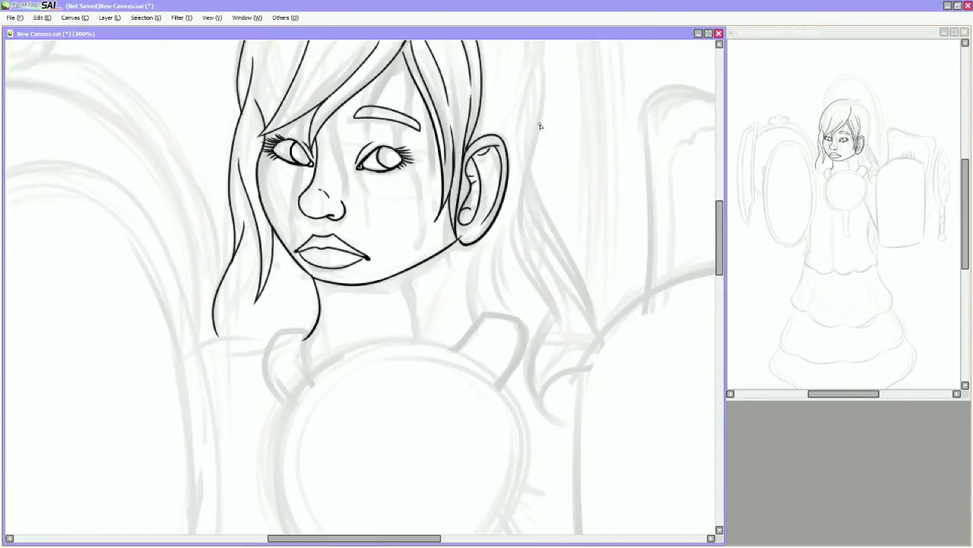
{"action": "left_click_drag", "start_coordinate": [553, 124], "coordinate": [571, 335]}
{"action": "scroll", "coordinate": [546, 169], "scroll_direction": "up", "scroll_amount": 3}
{"action": "key", "text": "h"}
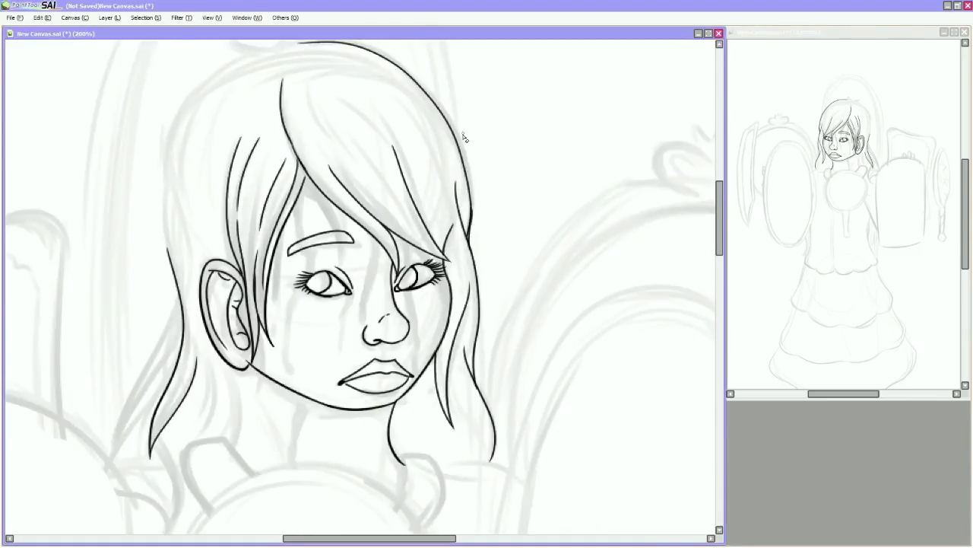
{"action": "key", "text": "h"}
{"action": "scroll", "coordinate": [455, 197], "scroll_direction": "down", "scroll_amount": 2}
{"action": "left_click_drag", "start_coordinate": [486, 213], "coordinate": [537, 344]}
{"action": "key", "text": "h"}
{"action": "scroll", "coordinate": [448, 210], "scroll_direction": "up", "scroll_amount": 3}
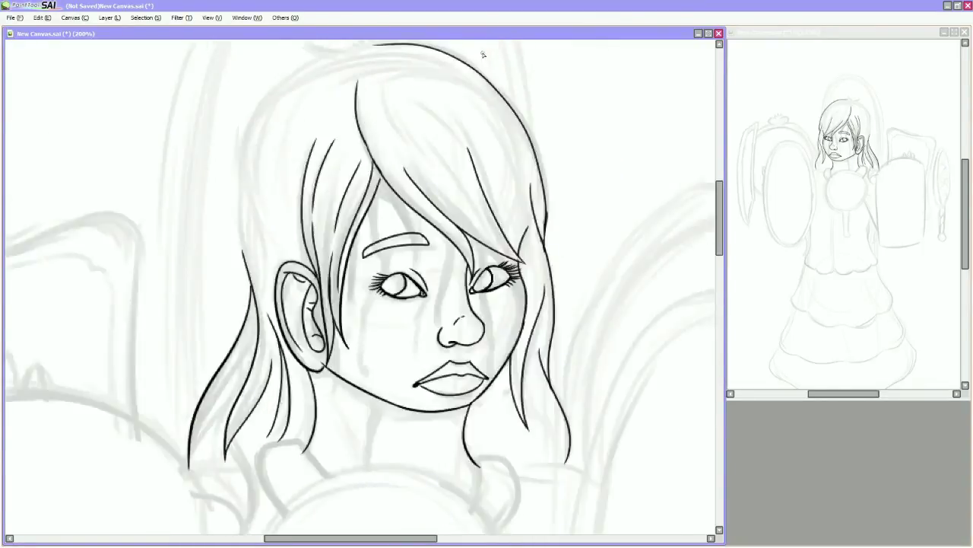
Ink the near side of the crown and add a small tuft of hair at the top of the head
{"action": "left_click_drag", "start_coordinate": [283, 169], "coordinate": [295, 356]}
{"action": "left_click_drag", "start_coordinate": [335, 149], "coordinate": [289, 253]}
{"action": "key", "text": "h"}
{"action": "key", "text": "Delete"}
{"action": "key", "text": "Delete"}
{"action": "left_click_drag", "start_coordinate": [350, 169], "coordinate": [396, 200]}
{"action": "key", "text": "h"}
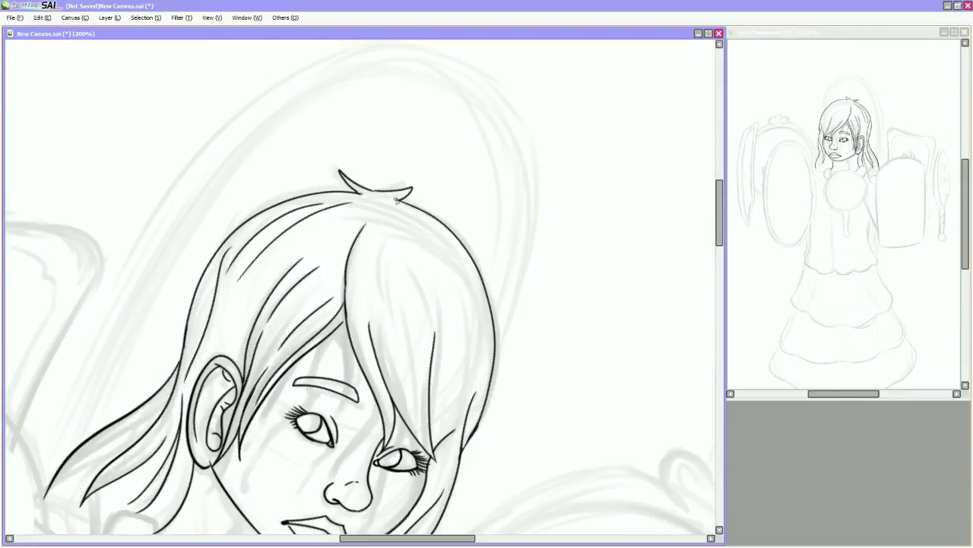
Add inner strand lines to the fringe and the hair on the crown
{"action": "scroll", "coordinate": [403, 199], "scroll_direction": "down", "scroll_amount": 2}
{"action": "left_click_drag", "start_coordinate": [384, 88], "coordinate": [369, 200]}
{"action": "left_click_drag", "start_coordinate": [392, 164], "coordinate": [419, 304]}
{"action": "left_click_drag", "start_coordinate": [434, 122], "coordinate": [452, 285]}
{"action": "key", "text": "Home"}
{"action": "left_click_drag", "start_coordinate": [392, 111], "coordinate": [430, 194]}
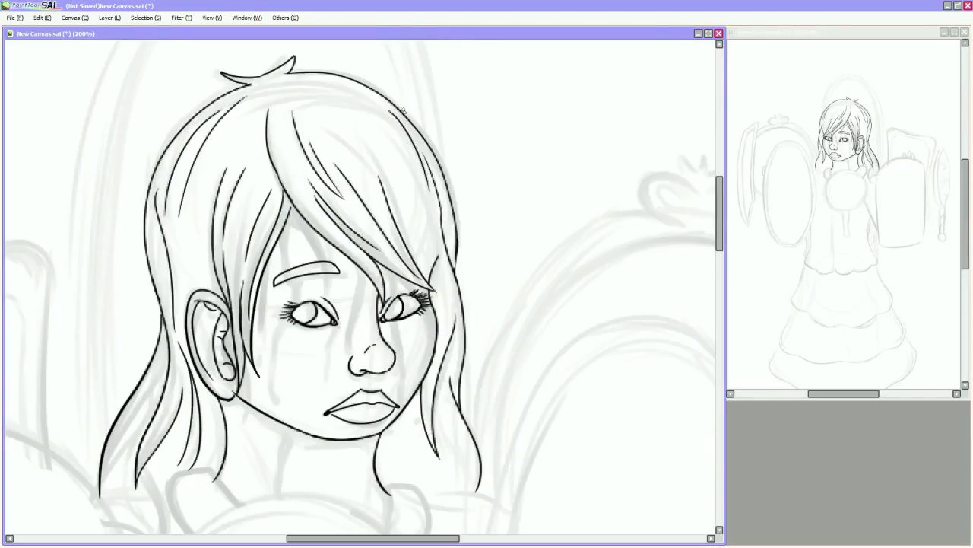
Add strands to the lower hair locks and ink both collar ends above the round mirror
{"action": "scroll", "coordinate": [437, 222], "scroll_direction": "down", "scroll_amount": 3}
{"action": "left_click_drag", "start_coordinate": [426, 300], "coordinate": [445, 380]}
{"action": "scroll", "coordinate": [434, 228], "scroll_direction": "down", "scroll_amount": 3}
{"action": "mouse_move", "coordinate": [436, 274]}
{"action": "left_mouse_down"}
{"action": "mouse_move", "coordinate": [422, 214]}
{"action": "mouse_move", "coordinate": [499, 202]}
{"action": "left_mouse_up"}
{"action": "key", "text": "h"}
{"action": "left_click_drag", "start_coordinate": [476, 206], "coordinate": [483, 262]}
{"action": "scroll", "coordinate": [533, 256], "scroll_direction": "down", "scroll_amount": 3}
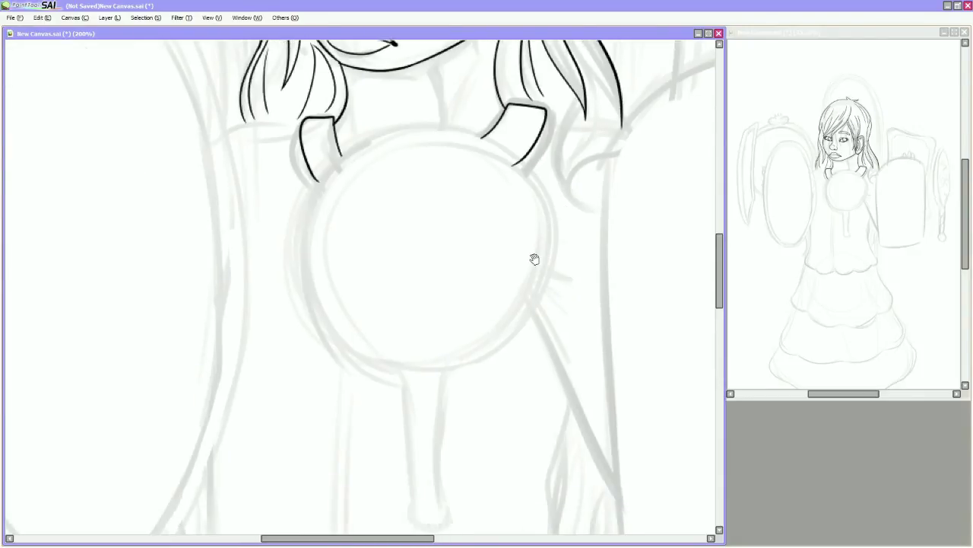
Ink the neck lines and the shoulder lines on both sides of the collar
{"action": "scroll", "coordinate": [373, 193], "scroll_direction": "up", "scroll_amount": 3}
{"action": "left_click_drag", "start_coordinate": [380, 184], "coordinate": [344, 248]}
{"action": "scroll", "coordinate": [346, 245], "scroll_direction": "up", "scroll_amount": 3}
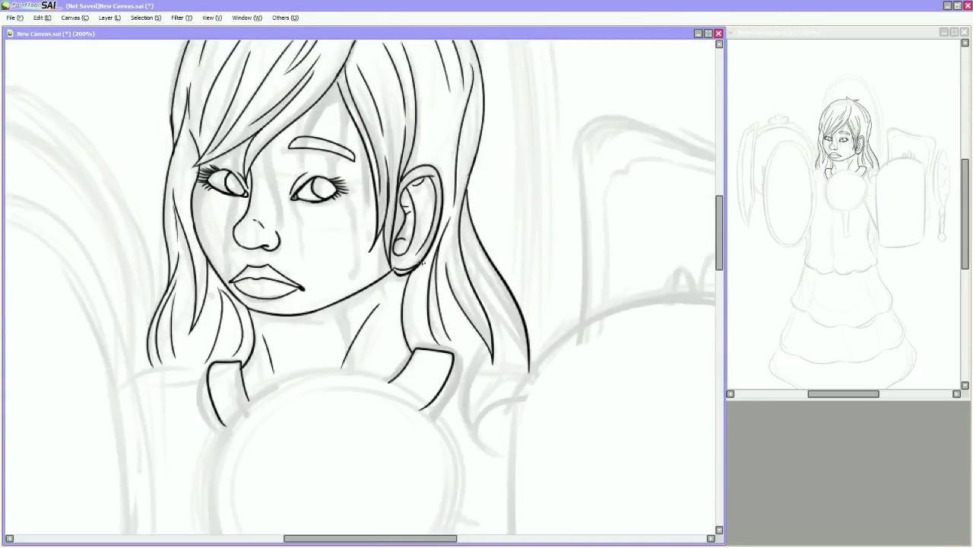
{"action": "scroll", "coordinate": [409, 260], "scroll_direction": "down", "scroll_amount": 5}
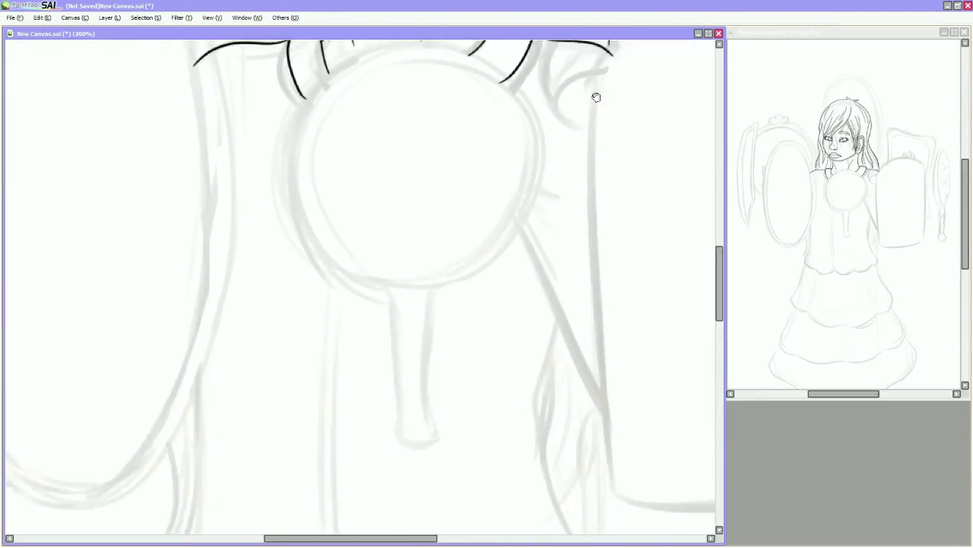
{"action": "left_click_drag", "start_coordinate": [462, 185], "coordinate": [511, 228]}
{"action": "key", "text": "ctrl+z"}
{"action": "key", "text": "ctrl+z"}
Ink the circular outline of the chest mirror over the sketch
{"action": "left_click_drag", "start_coordinate": [487, 316], "coordinate": [496, 191]}
{"action": "left_click_drag", "start_coordinate": [386, 204], "coordinate": [520, 238]}
{"action": "key", "text": "ctrl+z"}
{"action": "left_click_drag", "start_coordinate": [381, 163], "coordinate": [364, 381]}
{"action": "key", "text": "End"}
{"action": "left_click_drag", "start_coordinate": [242, 168], "coordinate": [216, 382]}
{"action": "key", "text": "Delete"}
{"action": "left_click_drag", "start_coordinate": [297, 82], "coordinate": [246, 230]}
{"action": "key", "text": "End"}
{"action": "key", "text": "ctrl+z"}
{"action": "left_click_drag", "start_coordinate": [320, 235], "coordinate": [177, 414]}
{"action": "key", "text": "End"}
{"action": "key", "text": "End"}
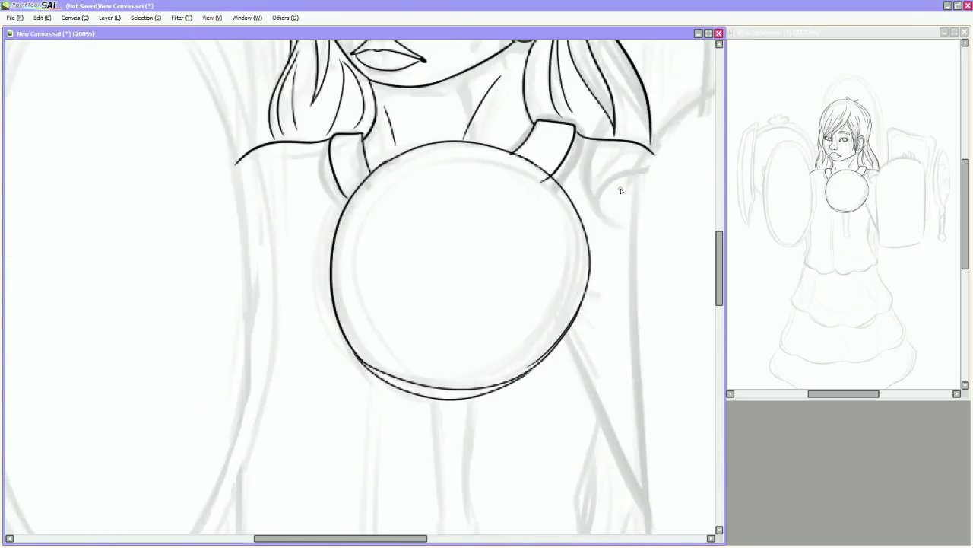
Erase the doubled line along the round mirror's lower edge and the collar line crossing its rim
{"action": "left_click_drag", "start_coordinate": [378, 369], "coordinate": [516, 375]}
{"action": "left_click_drag", "start_coordinate": [571, 327], "coordinate": [444, 157]}
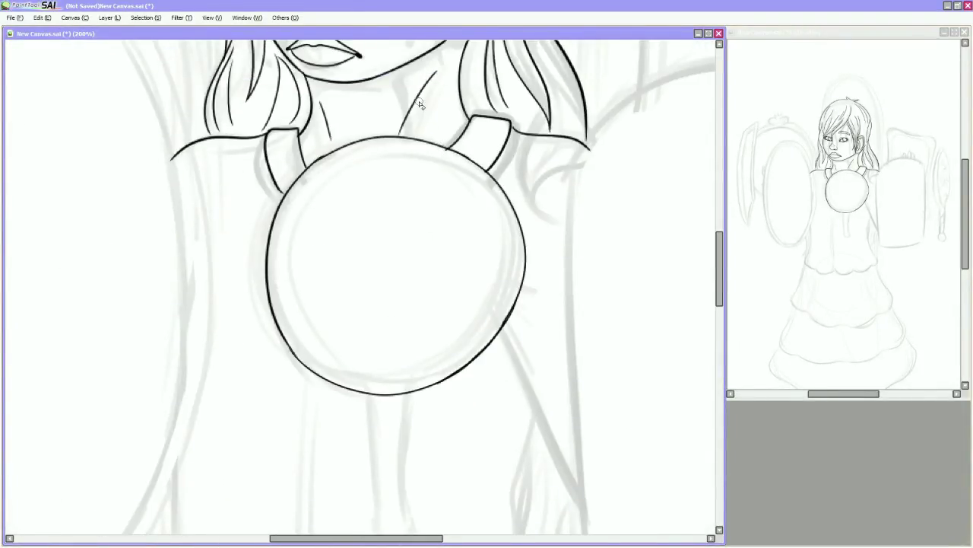
{"action": "left_click_drag", "start_coordinate": [339, 162], "coordinate": [354, 202]}
Ink the chest mirror's flared handle with its rounded end and erase the rim line at the joint
{"action": "scroll", "coordinate": [375, 175], "scroll_direction": "down", "scroll_amount": 5}
{"action": "mouse_move", "coordinate": [428, 242]}
{"action": "left_mouse_down"}
{"action": "mouse_move", "coordinate": [431, 381]}
{"action": "mouse_move", "coordinate": [415, 411]}
{"action": "mouse_move", "coordinate": [392, 357]}
{"action": "left_mouse_up"}
{"action": "scroll", "coordinate": [405, 339], "scroll_direction": "up", "scroll_amount": 2}
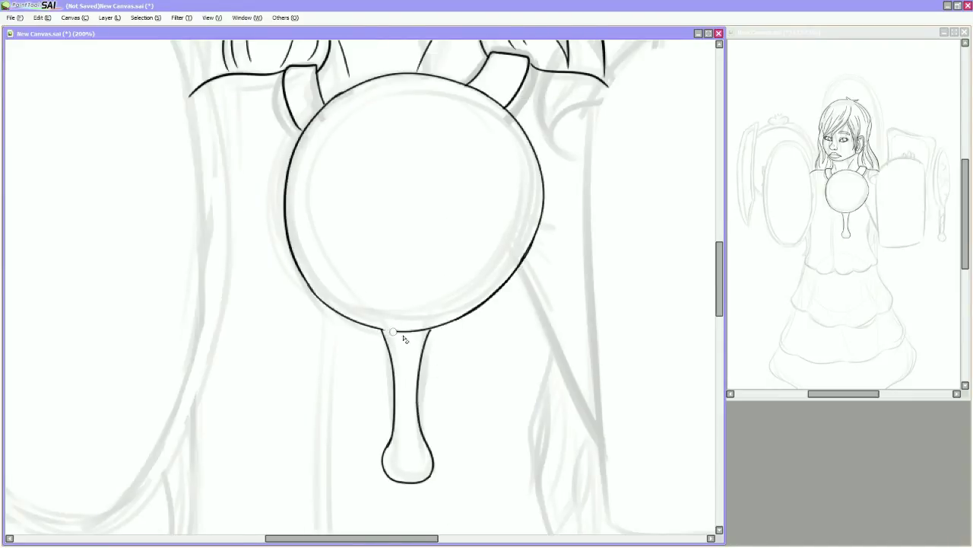
{"action": "scroll", "coordinate": [390, 331], "scroll_direction": "up", "scroll_amount": 2}
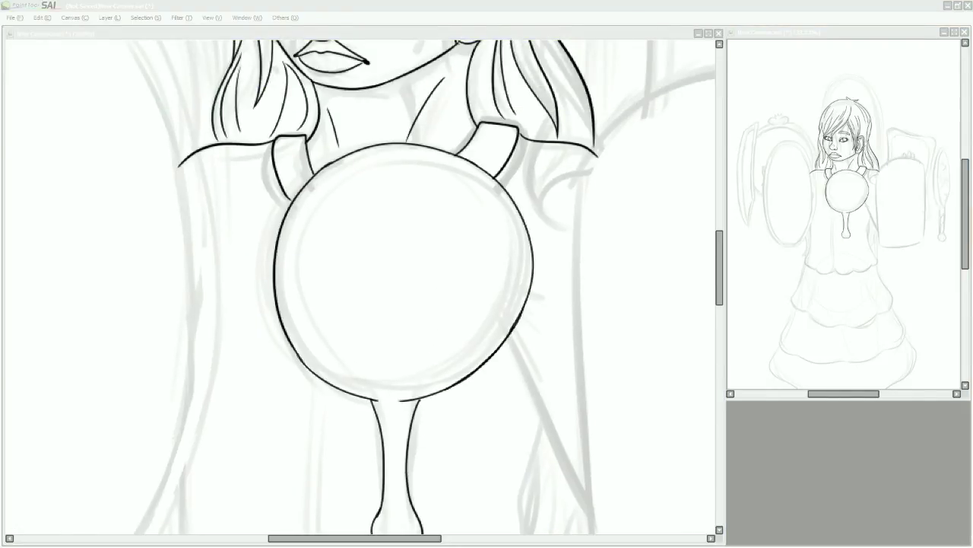
Ink a cross of four slim pointed petals inside the round chest mirror, transforming the pieces into place
{"action": "mouse_move", "coordinate": [395, 184]}
{"action": "left_mouse_down"}
{"action": "mouse_move", "coordinate": [385, 228]}
{"action": "mouse_move", "coordinate": [403, 326]}
{"action": "left_mouse_up"}
{"action": "key", "text": "Tab"}
{"action": "key", "text": "Tab"}
{"action": "key", "text": "ctrl+t"}
{"action": "key", "text": "Return"}
{"action": "key", "text": "Tab"}
{"action": "key", "text": "Tab"}
{"action": "key", "text": "ctrl+t"}
{"action": "left_click_drag", "start_coordinate": [463, 239], "coordinate": [467, 272]}
{"action": "key", "text": "Return"}
{"action": "key", "text": "Tab"}
{"action": "key", "text": "Tab"}
{"action": "left_click_drag", "start_coordinate": [347, 214], "coordinate": [297, 258]}
{"action": "key", "text": "Return"}
{"action": "key", "text": "Tab"}
{"action": "key", "text": "Tab"}
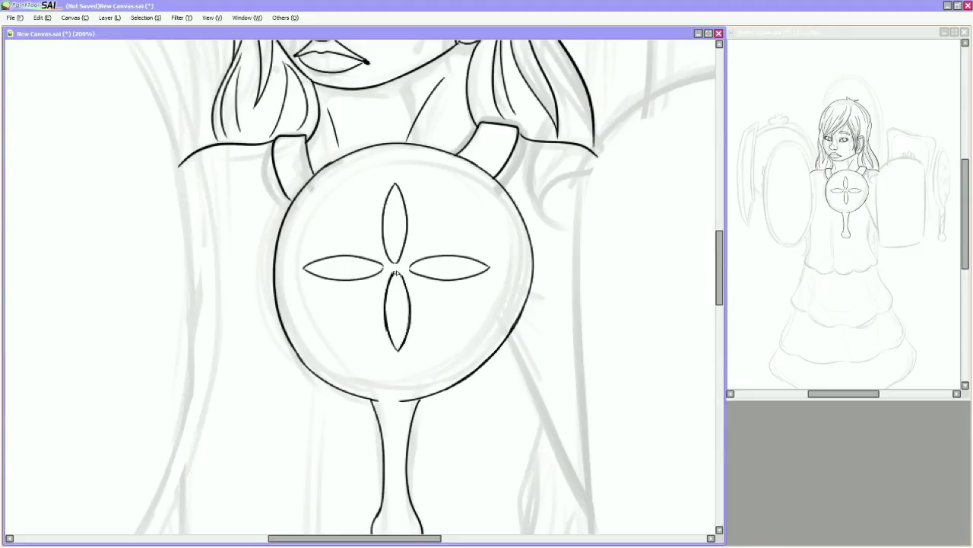
Ink small curved lines joining the inner tips of the four petals at the chest mirror's centre
{"action": "mouse_move", "coordinate": [460, 265]}
{"action": "left_mouse_down"}
{"action": "mouse_move", "coordinate": [304, 229]}
{"action": "mouse_move", "coordinate": [375, 189]}
{"action": "left_mouse_up"}
{"action": "key", "text": "Home"}
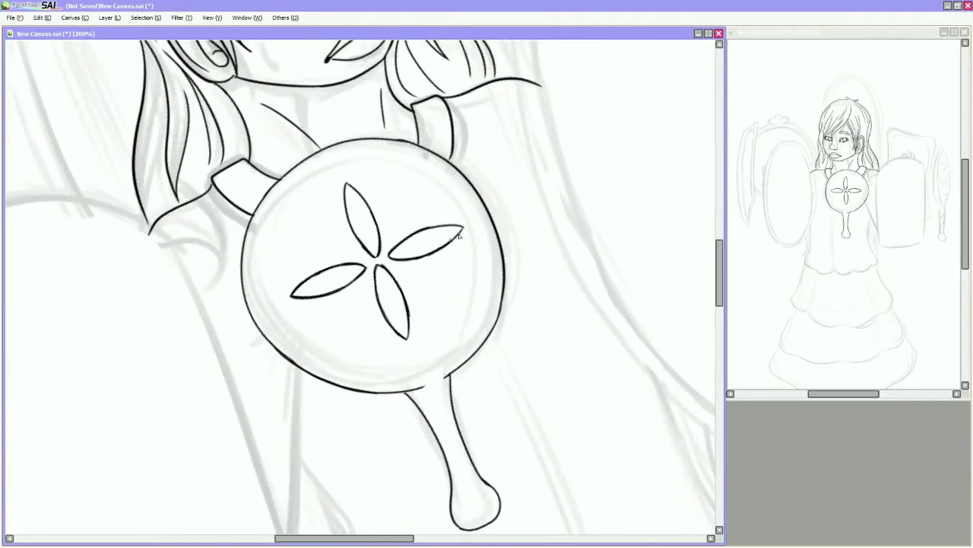
{"action": "key", "text": "Home"}
{"action": "left_click_drag", "start_coordinate": [427, 210], "coordinate": [301, 173]}
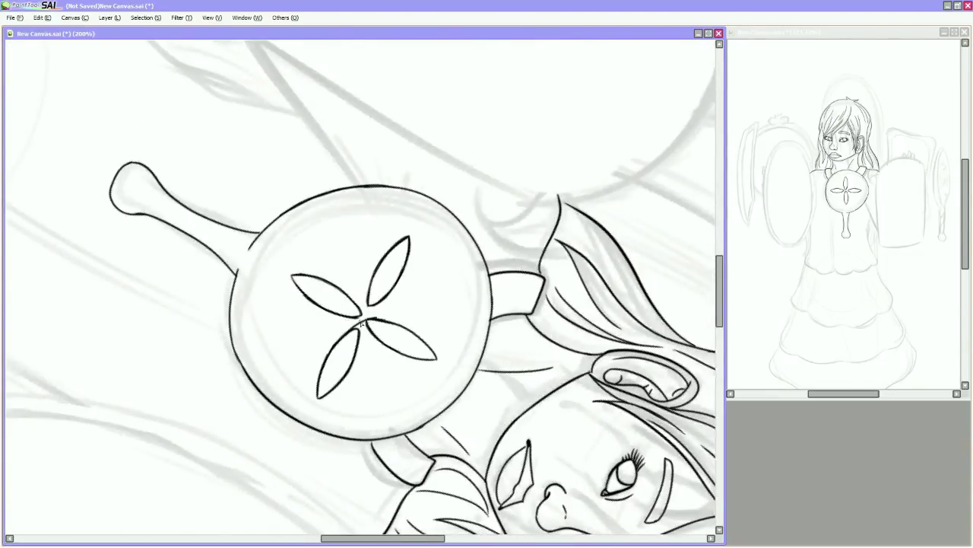
{"action": "key", "text": "Home"}
{"action": "left_click_drag", "start_coordinate": [363, 323], "coordinate": [440, 153]}
{"action": "key", "text": "Home"}
{"action": "key", "text": "ctrl+z"}
{"action": "left_click_drag", "start_coordinate": [444, 228], "coordinate": [364, 298]}
{"action": "key", "text": "Home"}
{"action": "key", "text": "ctrl+y"}
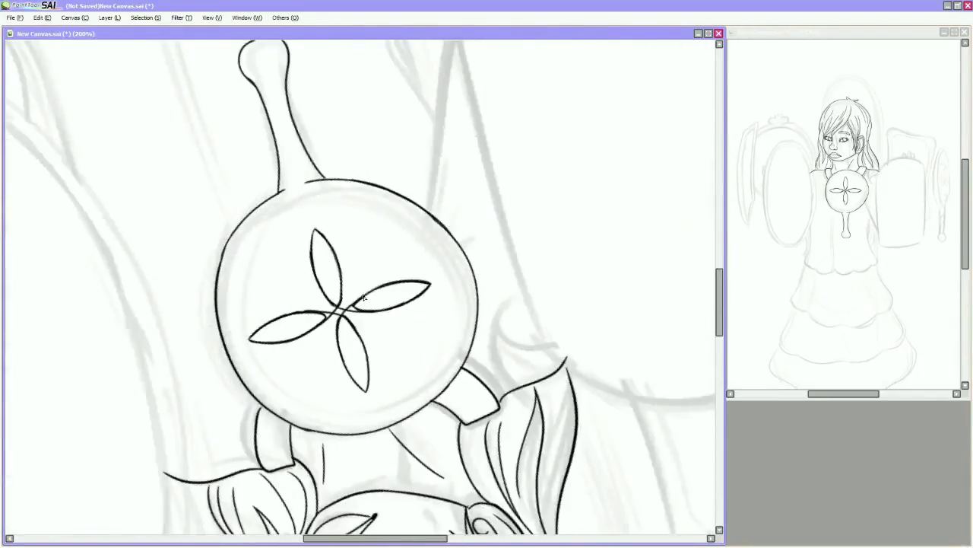
Ink four kite-shaped facets with curved sides between the petals of the chest mirror
{"action": "key", "text": "Home"}
{"action": "mouse_move", "coordinate": [465, 156]}
{"action": "left_mouse_down"}
{"action": "mouse_move", "coordinate": [437, 191]}
{"action": "mouse_move", "coordinate": [350, 202]}
{"action": "left_mouse_up"}
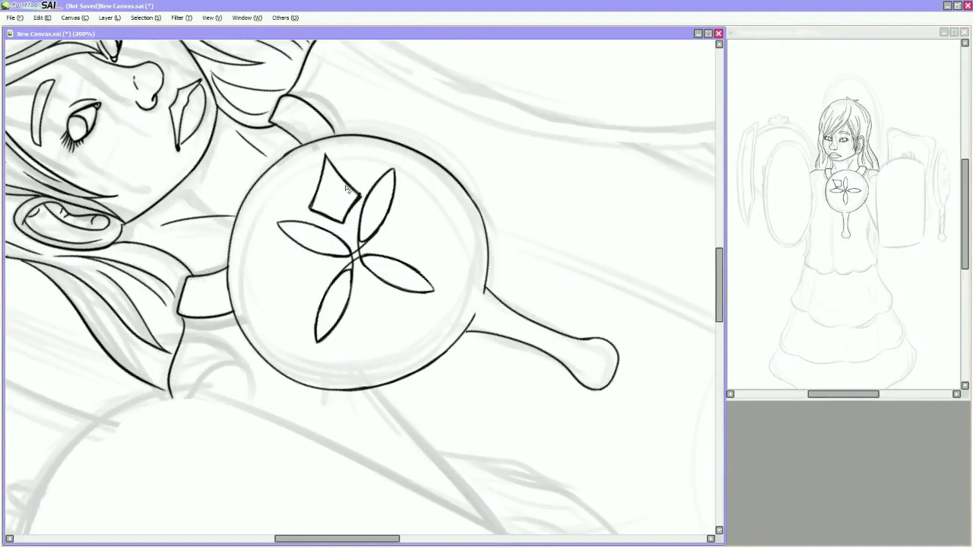
{"action": "left_click_drag", "start_coordinate": [351, 188], "coordinate": [424, 259]}
{"action": "key", "text": "Tab"}
{"action": "key", "text": "Tab"}
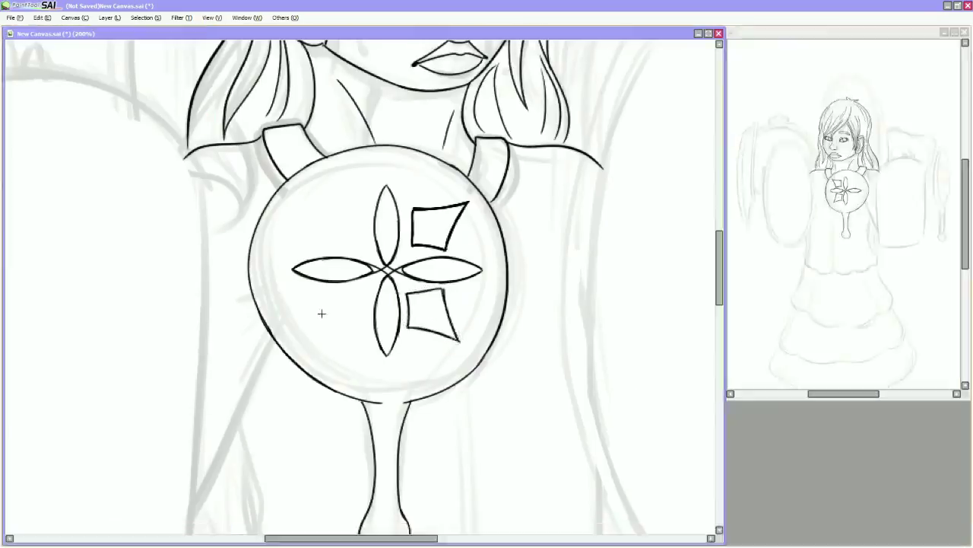
{"action": "key", "text": "Tab"}
{"action": "key", "text": "Return"}
{"action": "key", "text": "Tab"}
{"action": "key", "text": "Tab"}
{"action": "left_click_drag", "start_coordinate": [327, 179], "coordinate": [311, 348]}
Ink the chest mirror's inner rim as broken arcs just inside its circular outline
{"action": "left_click_drag", "start_coordinate": [484, 229], "coordinate": [484, 220]}
{"action": "left_click_drag", "start_coordinate": [475, 311], "coordinate": [469, 313]}
{"action": "key", "text": "Delete"}
{"action": "key", "text": "Delete"}
{"action": "key", "text": "Delete"}
{"action": "key", "text": "Delete"}
{"action": "key", "text": "Delete"}
{"action": "key", "text": "Delete"}
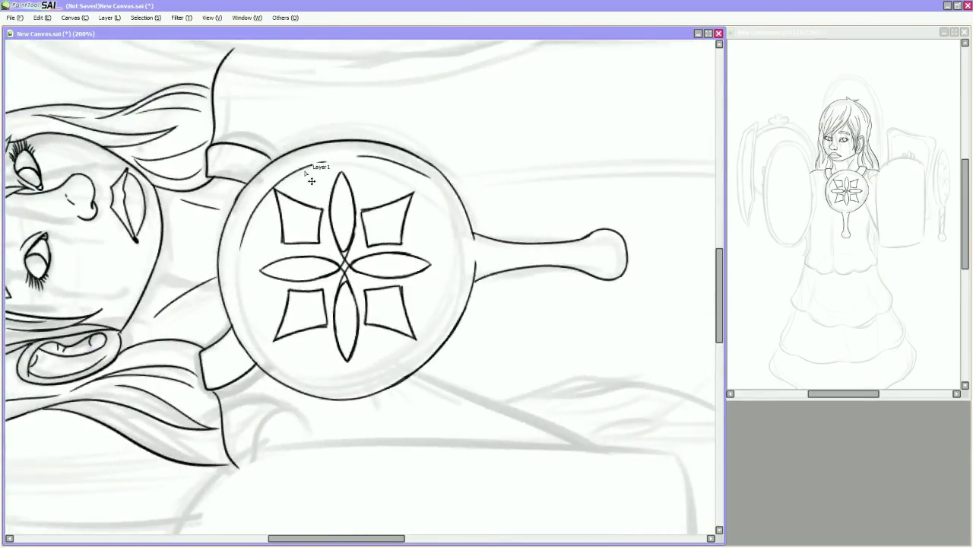
{"action": "key", "text": "End"}
{"action": "key", "text": "End"}
{"action": "key", "text": "End"}
{"action": "key", "text": "End"}
{"action": "key", "text": "End"}
{"action": "key", "text": "End"}
{"action": "key", "text": "End"}
{"action": "key", "text": "End"}
{"action": "key", "text": "End"}
{"action": "key", "text": "End"}
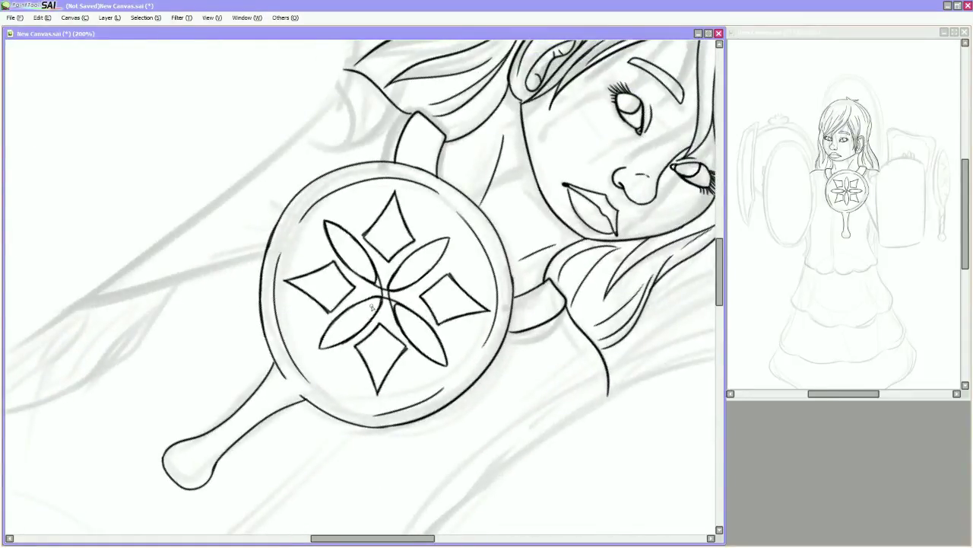
{"action": "key", "text": "Home"}
Ink the bodice's sides and its scalloped lower hem over the sketch
{"action": "left_click_drag", "start_coordinate": [404, 242], "coordinate": [410, 212]}
{"action": "left_click_drag", "start_coordinate": [371, 283], "coordinate": [486, 310]}
{"action": "mouse_move", "coordinate": [487, 310]}
{"action": "left_mouse_down"}
{"action": "mouse_move", "coordinate": [410, 316]}
{"action": "mouse_move", "coordinate": [258, 374]}
{"action": "left_mouse_up"}
{"action": "left_click_drag", "start_coordinate": [259, 374], "coordinate": [506, 357]}
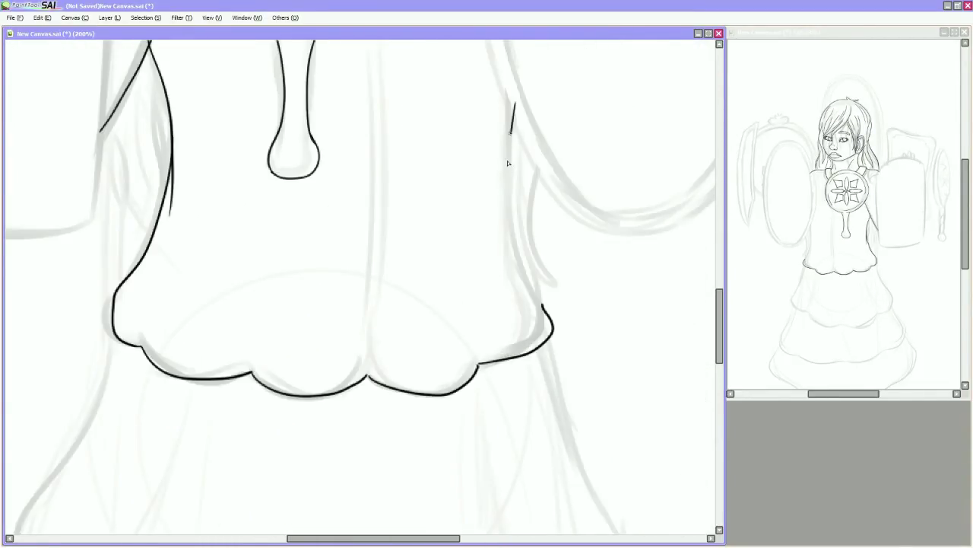
{"action": "key", "text": "End"}
{"action": "key", "text": "End"}
{"action": "key", "text": "Home"}
Ink the curled hair lock falling over the shoulder and the wavy tiers of the skirt
{"action": "left_click_drag", "start_coordinate": [446, 363], "coordinate": [246, 242]}
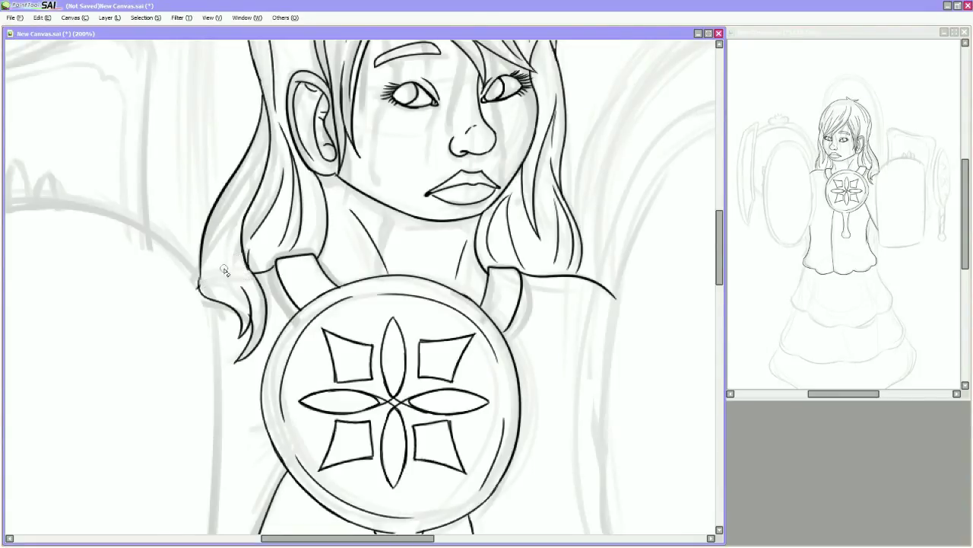
{"action": "scroll", "coordinate": [251, 355], "scroll_direction": "down", "scroll_amount": 10}
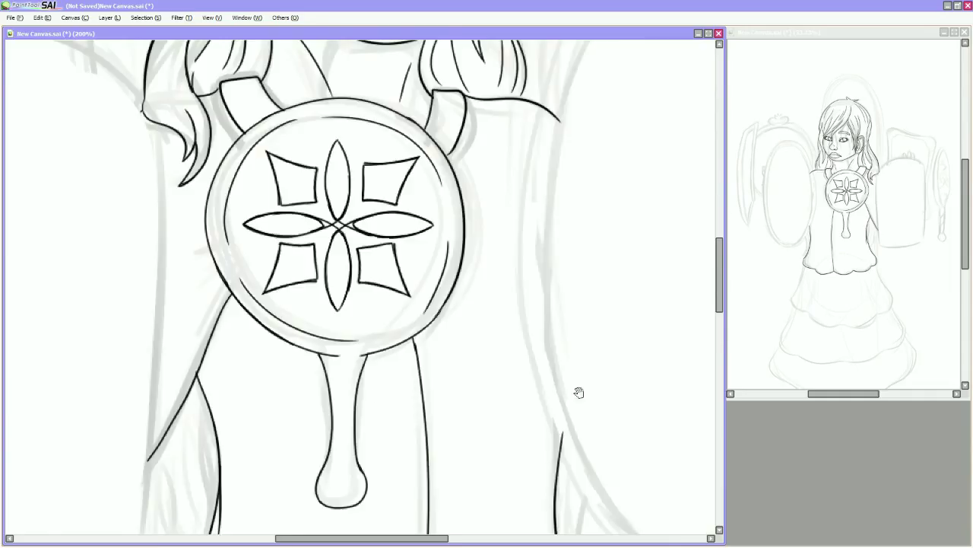
{"action": "left_click_drag", "start_coordinate": [433, 251], "coordinate": [149, 277]}
{"action": "scroll", "coordinate": [292, 157], "scroll_direction": "down", "scroll_amount": 1}
{"action": "left_click_drag", "start_coordinate": [292, 158], "coordinate": [411, 525]}
{"action": "scroll", "coordinate": [293, 202], "scroll_direction": "up", "scroll_amount": 4}
Ink the two drip-shaped tear streaks running down the cheek from the eye nearest the visible ear
{"action": "left_click_drag", "start_coordinate": [293, 201], "coordinate": [340, 401]}
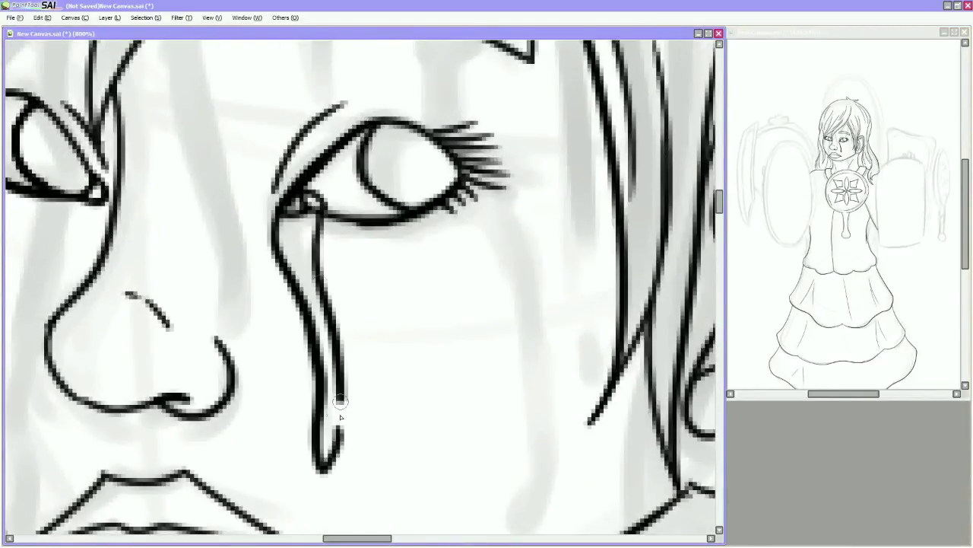
{"action": "mouse_move", "coordinate": [521, 162]}
{"action": "left_mouse_down"}
{"action": "mouse_move", "coordinate": [536, 353]}
{"action": "mouse_move", "coordinate": [533, 201]}
{"action": "mouse_move", "coordinate": [536, 297]}
{"action": "left_mouse_up"}
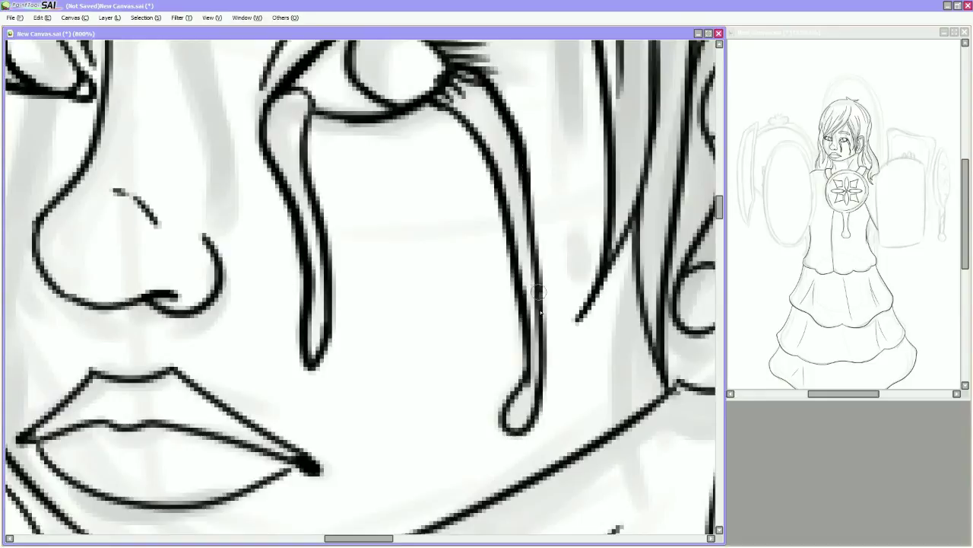
{"action": "left_click_drag", "start_coordinate": [228, 114], "coordinate": [391, 380]}
{"action": "mouse_move", "coordinate": [388, 445]}
{"action": "left_mouse_down"}
{"action": "mouse_move", "coordinate": [364, 93]}
{"action": "mouse_move", "coordinate": [288, 298]}
{"action": "mouse_move", "coordinate": [315, 179]}
{"action": "left_mouse_up"}
{"action": "mouse_move", "coordinate": [437, 166]}
{"action": "left_mouse_down"}
{"action": "mouse_move", "coordinate": [429, 185]}
{"action": "mouse_move", "coordinate": [434, 369]}
{"action": "mouse_move", "coordinate": [366, 479]}
{"action": "left_mouse_up"}
Ink the streak running down beside the nose and the inner tear streak below the other eye
{"action": "left_click_drag", "start_coordinate": [525, 114], "coordinate": [532, 308]}
{"action": "mouse_move", "coordinate": [554, 320]}
{"action": "left_mouse_down"}
{"action": "mouse_move", "coordinate": [563, 196]}
{"action": "mouse_move", "coordinate": [551, 76]}
{"action": "left_mouse_up"}
{"action": "left_click_drag", "start_coordinate": [502, 221], "coordinate": [487, 350]}
{"action": "left_click_drag", "start_coordinate": [533, 381], "coordinate": [525, 76]}
{"action": "left_click_drag", "start_coordinate": [457, 228], "coordinate": [499, 293]}
{"action": "left_click_drag", "start_coordinate": [422, 106], "coordinate": [380, 449]}
{"action": "left_click_drag", "start_coordinate": [335, 130], "coordinate": [467, 193]}
{"action": "left_click_drag", "start_coordinate": [371, 136], "coordinate": [296, 403]}
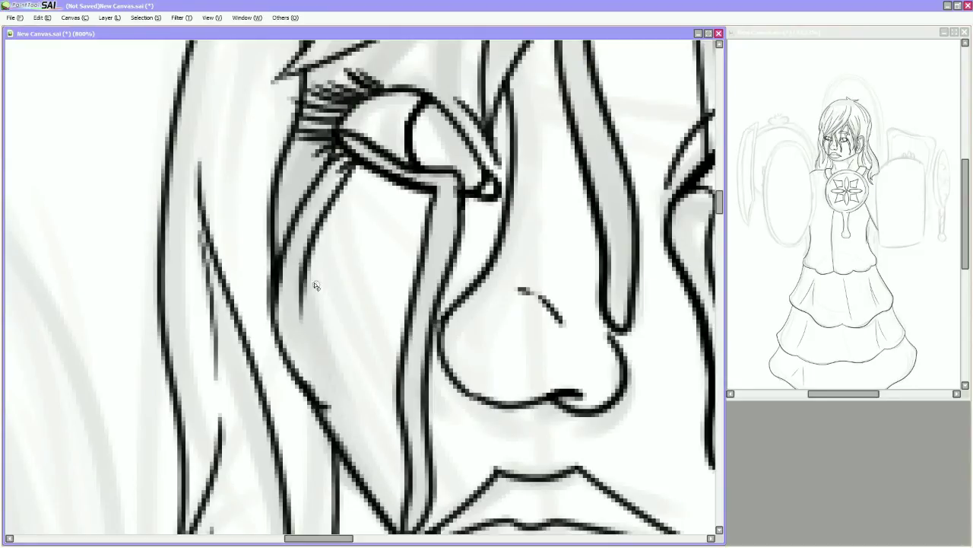
Ink the remaining tear streaks at the outer corner of the far eye and around the brows
{"action": "left_click_drag", "start_coordinate": [292, 295], "coordinate": [46, 259]}
{"action": "left_click_drag", "start_coordinate": [69, 137], "coordinate": [270, 236]}
{"action": "scroll", "coordinate": [270, 236], "scroll_direction": "down", "scroll_amount": 3}
{"action": "left_click_drag", "start_coordinate": [418, 228], "coordinate": [420, 358]}
{"action": "left_click_drag", "start_coordinate": [357, 232], "coordinate": [315, 315]}
{"action": "scroll", "coordinate": [351, 276], "scroll_direction": "down", "scroll_amount": 2}
Ink the arched mirror's outline beside the figure, clean its corners, and add two flaring lines inside it
{"action": "scroll", "coordinate": [350, 275], "scroll_direction": "down", "scroll_amount": 10}
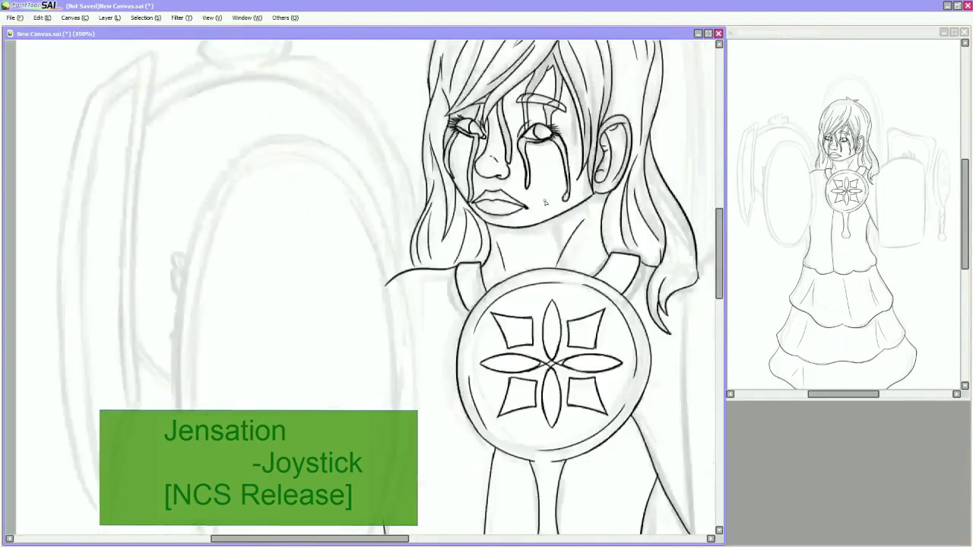
{"action": "scroll", "coordinate": [99, 210], "scroll_direction": "up", "scroll_amount": 5}
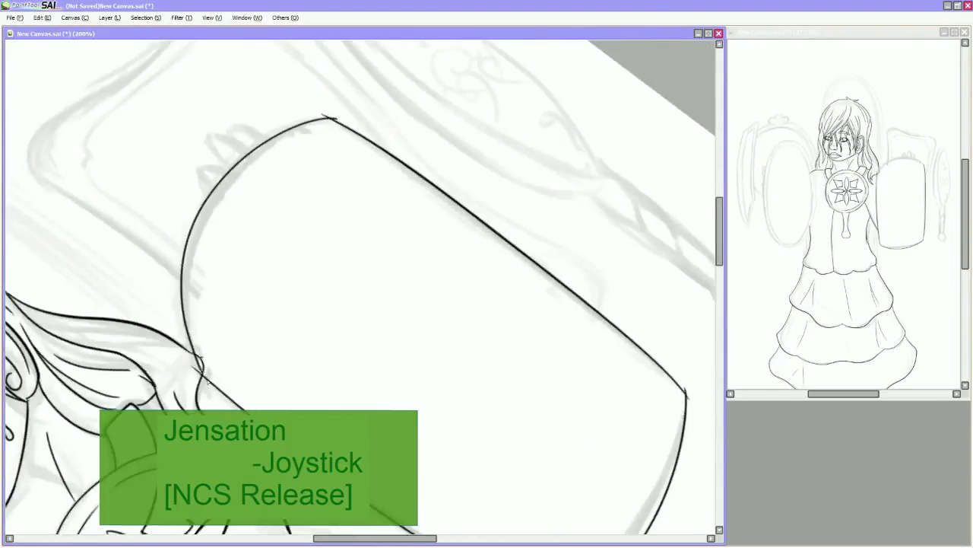
{"action": "scroll", "coordinate": [227, 194], "scroll_direction": "down", "scroll_amount": 6}
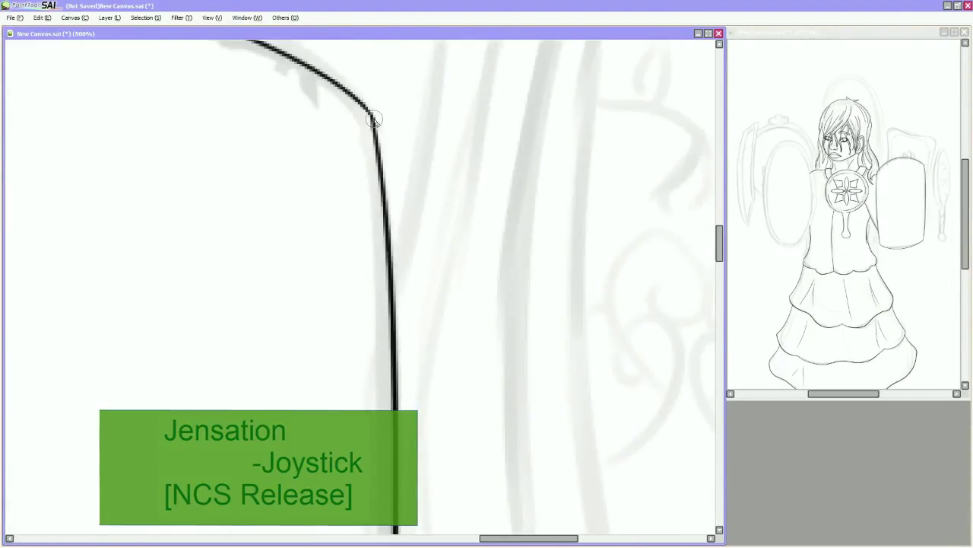
{"action": "left_click_drag", "start_coordinate": [315, 412], "coordinate": [293, 456]}
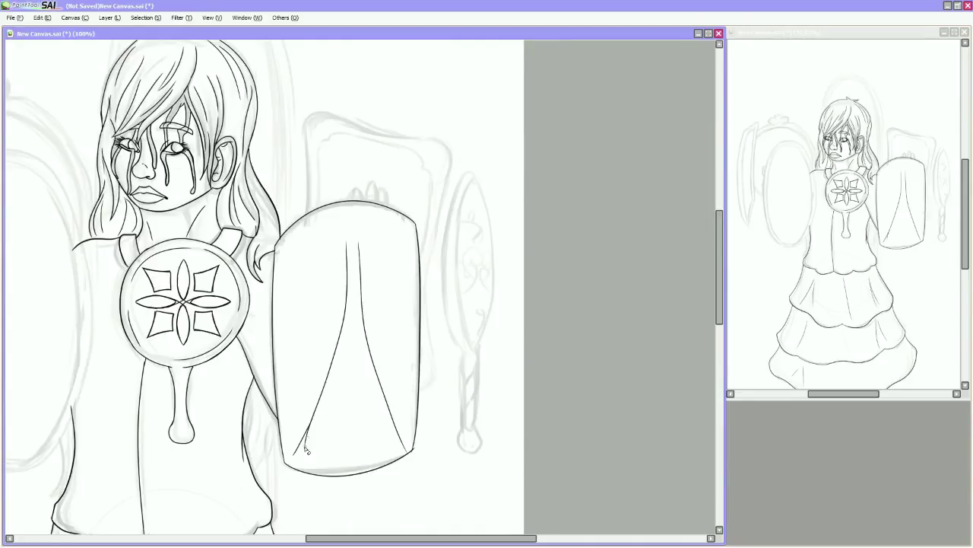
{"action": "scroll", "coordinate": [372, 356], "scroll_direction": "up", "scroll_amount": 3}
{"action": "left_click_drag", "start_coordinate": [404, 327], "coordinate": [517, 428]}
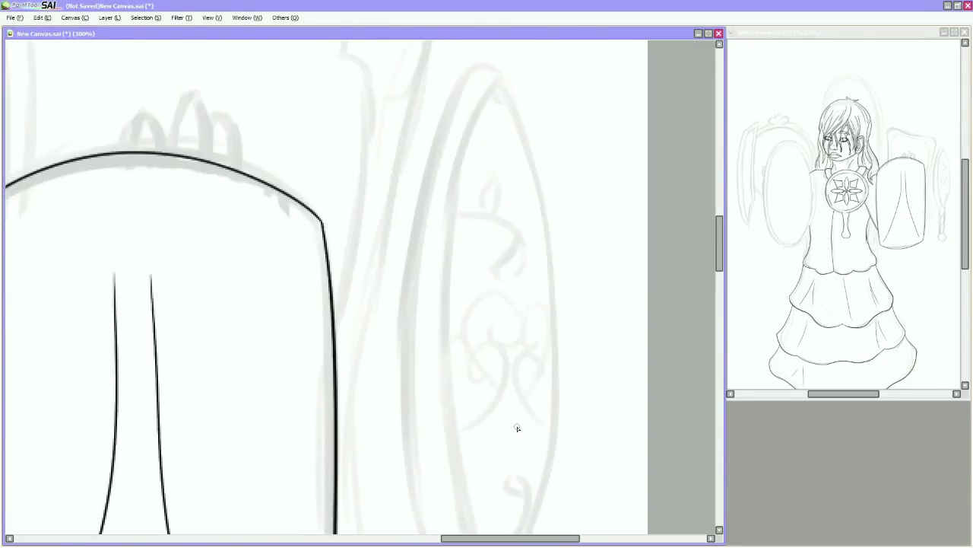
Ink the arched mirror's inner rim and the pointed oval outline of the hand mirror next to it
{"action": "left_click_drag", "start_coordinate": [309, 222], "coordinate": [176, 137]}
{"action": "mouse_move", "coordinate": [183, 197]}
{"action": "left_mouse_down"}
{"action": "mouse_move", "coordinate": [521, 261]}
{"action": "mouse_move", "coordinate": [488, 363]}
{"action": "mouse_move", "coordinate": [521, 342]}
{"action": "mouse_move", "coordinate": [96, 446]}
{"action": "mouse_move", "coordinate": [620, 239]}
{"action": "left_mouse_up"}
{"action": "mouse_move", "coordinate": [112, 460]}
{"action": "left_mouse_down"}
{"action": "mouse_move", "coordinate": [391, 297]}
{"action": "mouse_move", "coordinate": [601, 266]}
{"action": "mouse_move", "coordinate": [615, 226]}
{"action": "mouse_move", "coordinate": [177, 350]}
{"action": "left_mouse_up"}
{"action": "left_click_drag", "start_coordinate": [177, 350], "coordinate": [340, 244]}
{"action": "key", "text": "ctrl+z"}
{"action": "left_click_drag", "start_coordinate": [685, 207], "coordinate": [176, 348]}
{"action": "mouse_move", "coordinate": [208, 291]}
{"action": "left_mouse_down"}
{"action": "mouse_move", "coordinate": [419, 217]}
{"action": "mouse_move", "coordinate": [437, 221]}
{"action": "mouse_move", "coordinate": [390, 101]}
{"action": "left_mouse_up"}
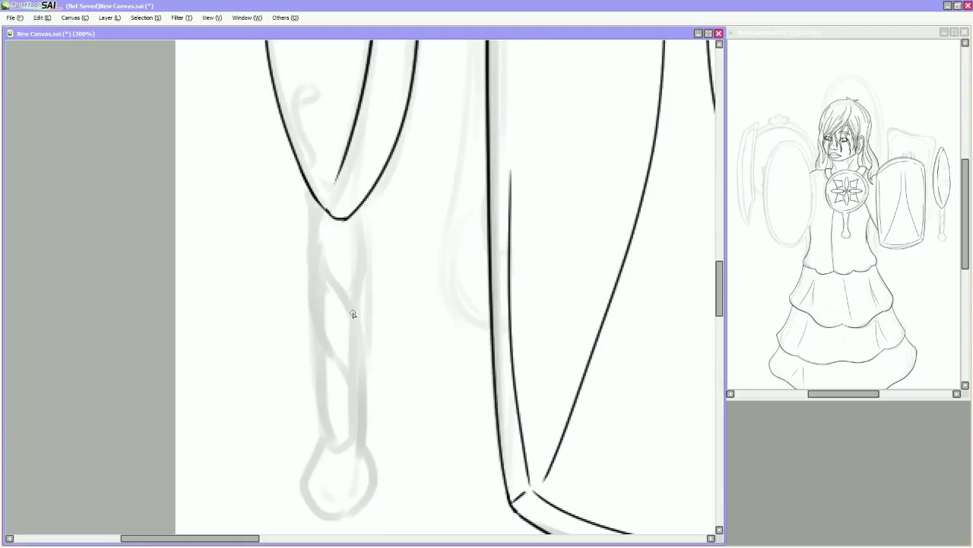
Ink the hand mirror's twisted handle with its rounded end
{"action": "left_click_drag", "start_coordinate": [353, 314], "coordinate": [266, 268]}
{"action": "left_click_drag", "start_coordinate": [222, 145], "coordinate": [242, 234]}
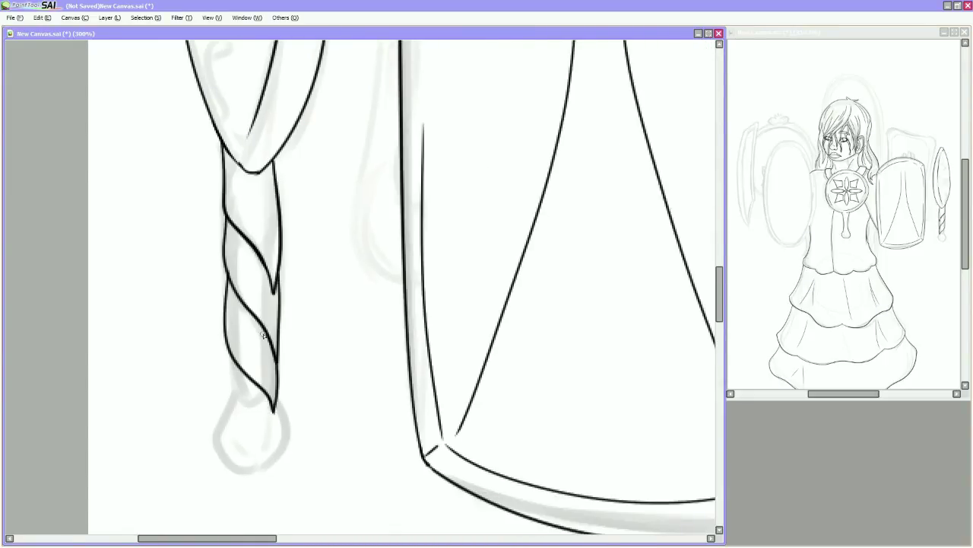
{"action": "left_click_drag", "start_coordinate": [264, 334], "coordinate": [245, 292]}
{"action": "left_click_drag", "start_coordinate": [206, 319], "coordinate": [257, 387]}
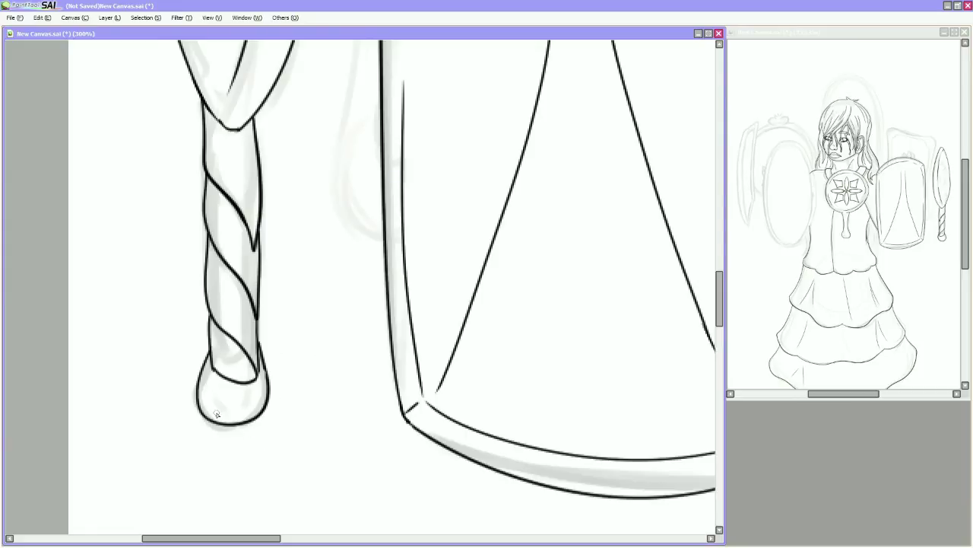
Clean up the hand mirror's inner rim line and ink the curling scroll ornaments on its face
{"action": "scroll", "coordinate": [270, 375], "scroll_direction": "up", "scroll_amount": 10}
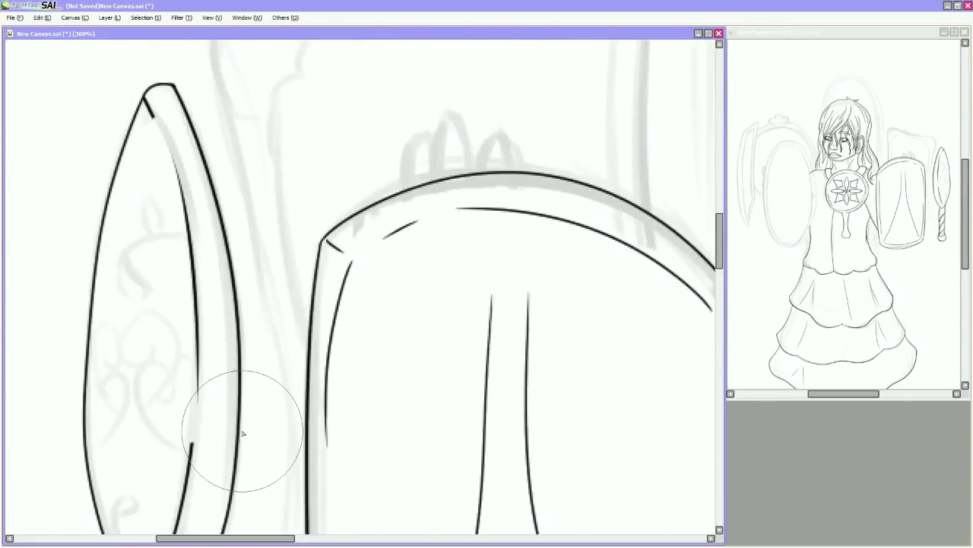
{"action": "scroll", "coordinate": [317, 98], "scroll_direction": "down", "scroll_amount": 1}
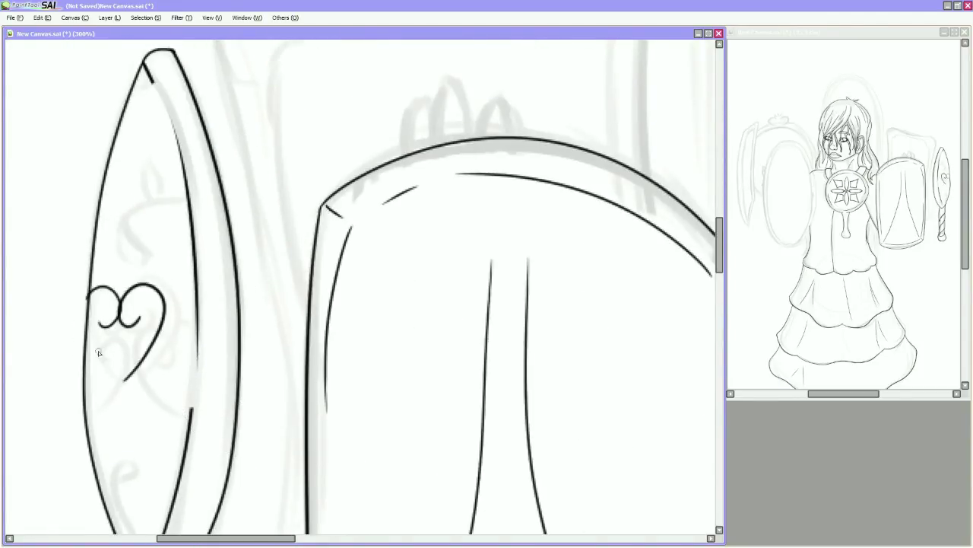
{"action": "scroll", "coordinate": [85, 298], "scroll_direction": "down", "scroll_amount": 1}
{"action": "mouse_move", "coordinate": [165, 360]}
{"action": "left_mouse_down"}
{"action": "mouse_move", "coordinate": [141, 279]}
{"action": "mouse_move", "coordinate": [161, 310]}
{"action": "left_mouse_up"}
{"action": "scroll", "coordinate": [161, 310], "scroll_direction": "down", "scroll_amount": 1}
{"action": "left_click_drag", "start_coordinate": [122, 351], "coordinate": [100, 440]}
{"action": "scroll", "coordinate": [100, 440], "scroll_direction": "up", "scroll_amount": 1}
{"action": "left_click_drag", "start_coordinate": [300, 153], "coordinate": [190, 424]}
{"action": "left_click_drag", "start_coordinate": [106, 294], "coordinate": [550, 102]}
{"action": "key", "text": "ctrl+z"}
Ink the wavy outer frame and notched inner edge of the mirror behind the arched mirror
{"action": "scroll", "coordinate": [245, 156], "scroll_direction": "up", "scroll_amount": 2}
{"action": "mouse_move", "coordinate": [176, 257]}
{"action": "left_mouse_down"}
{"action": "mouse_move", "coordinate": [512, 213]}
{"action": "mouse_move", "coordinate": [522, 326]}
{"action": "left_mouse_up"}
{"action": "key", "text": "ctrl+z"}
{"action": "scroll", "coordinate": [397, 276], "scroll_direction": "right", "scroll_amount": 2}
{"action": "mouse_move", "coordinate": [398, 276]}
{"action": "left_mouse_down"}
{"action": "mouse_move", "coordinate": [500, 228]}
{"action": "mouse_move", "coordinate": [308, 431]}
{"action": "mouse_move", "coordinate": [540, 320]}
{"action": "mouse_move", "coordinate": [379, 301]}
{"action": "mouse_move", "coordinate": [409, 370]}
{"action": "left_mouse_up"}
{"action": "mouse_move", "coordinate": [128, 199]}
{"action": "left_mouse_down"}
{"action": "mouse_move", "coordinate": [48, 314]}
{"action": "mouse_move", "coordinate": [107, 353]}
{"action": "left_mouse_up"}
{"action": "left_click_drag", "start_coordinate": [107, 353], "coordinate": [355, 274]}
{"action": "key", "text": "Insert"}
{"action": "mouse_move", "coordinate": [348, 308]}
{"action": "left_mouse_down"}
{"action": "mouse_move", "coordinate": [394, 298]}
{"action": "mouse_move", "coordinate": [373, 245]}
{"action": "left_mouse_up"}
{"action": "left_click_drag", "start_coordinate": [229, 507], "coordinate": [354, 242]}
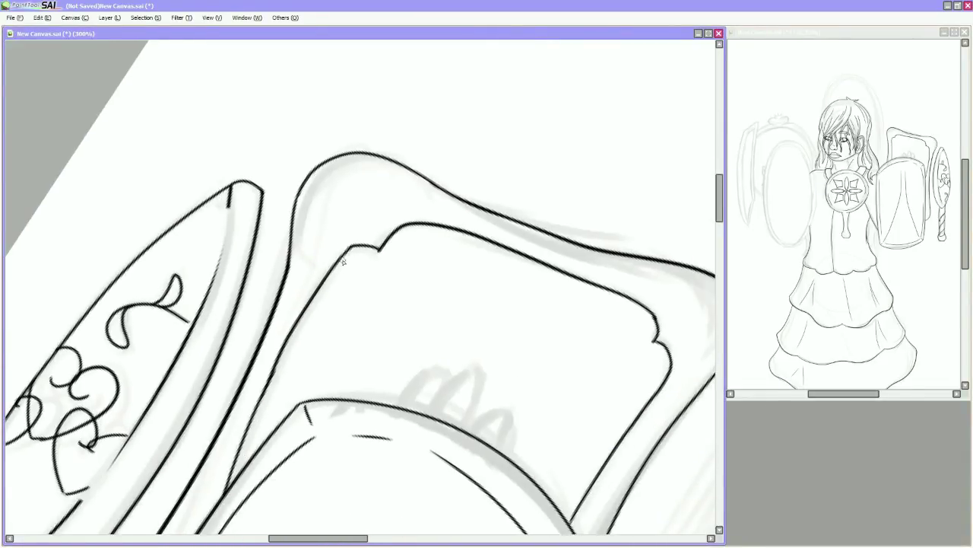
{"action": "left_click_drag", "start_coordinate": [327, 358], "coordinate": [294, 278]}
Ink the crown of small rounded petals on top of the arched mirror
{"action": "left_click_drag", "start_coordinate": [272, 330], "coordinate": [293, 272]}
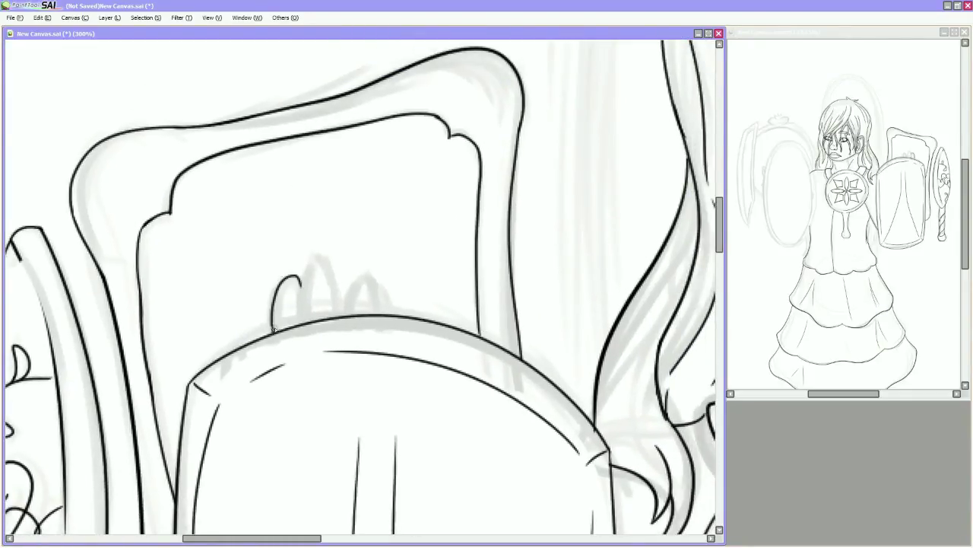
{"action": "left_click_drag", "start_coordinate": [334, 287], "coordinate": [304, 296]}
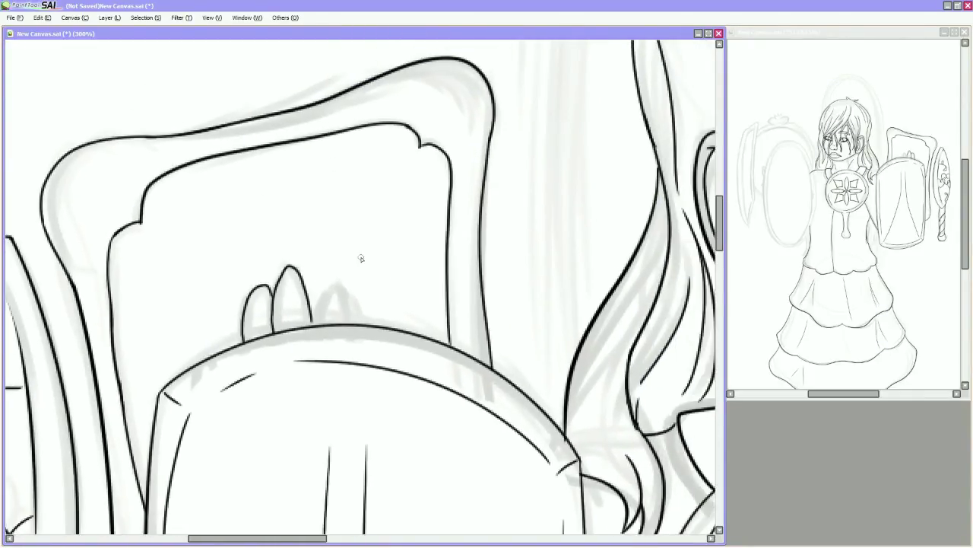
{"action": "scroll", "coordinate": [350, 228], "scroll_direction": "down", "scroll_amount": 5}
Ink the outer and inner edges of the tall rounded mirror frame behind the figure's head
{"action": "scroll", "coordinate": [400, 342], "scroll_direction": "up", "scroll_amount": 2}
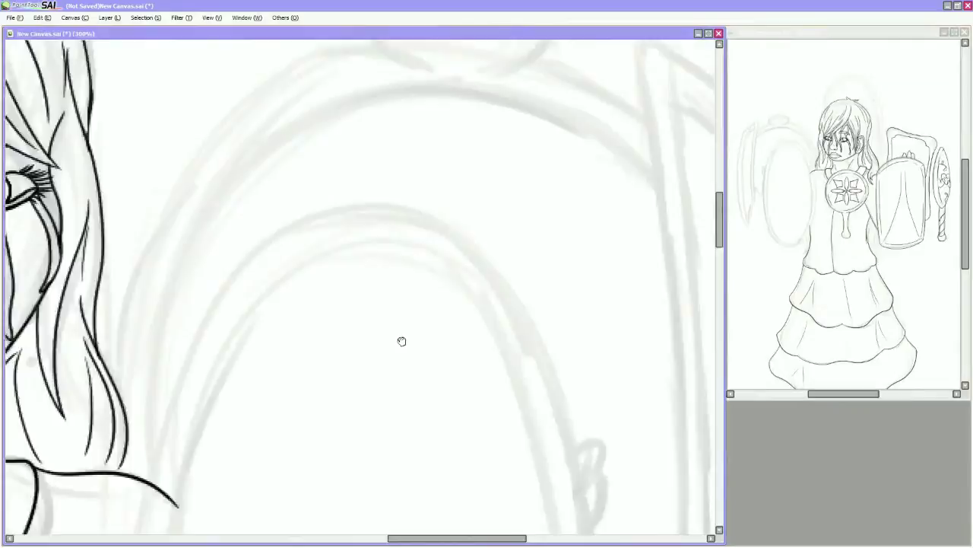
{"action": "scroll", "coordinate": [226, 407], "scroll_direction": "up", "scroll_amount": 1}
{"action": "scroll", "coordinate": [289, 235], "scroll_direction": "up", "scroll_amount": 1}
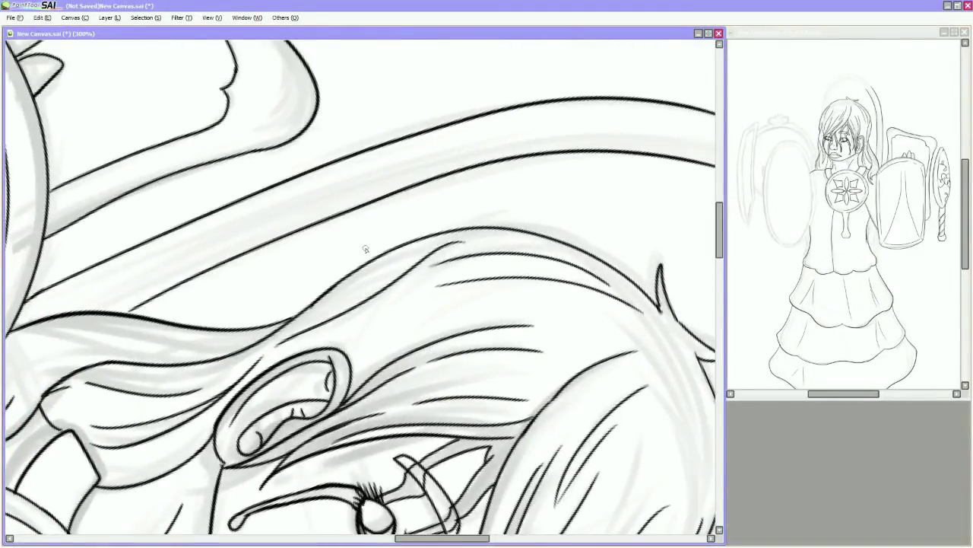
{"action": "scroll", "coordinate": [268, 237], "scroll_direction": "up", "scroll_amount": 3}
{"action": "scroll", "coordinate": [267, 237], "scroll_direction": "down", "scroll_amount": 3}
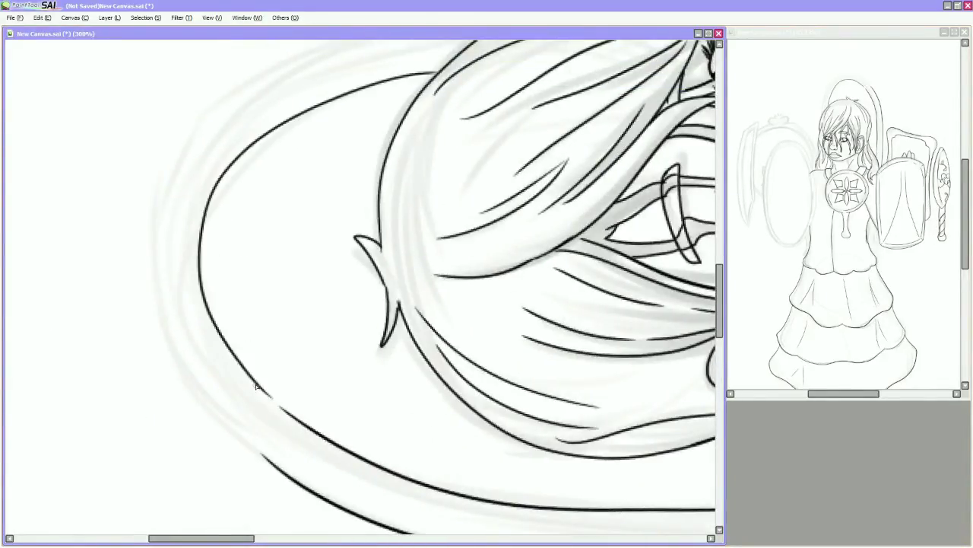
{"action": "key", "text": "ctrl+z"}
{"action": "scroll", "coordinate": [166, 308], "scroll_direction": "down", "scroll_amount": 1}
{"action": "left_click_drag", "start_coordinate": [229, 44], "coordinate": [139, 299]}
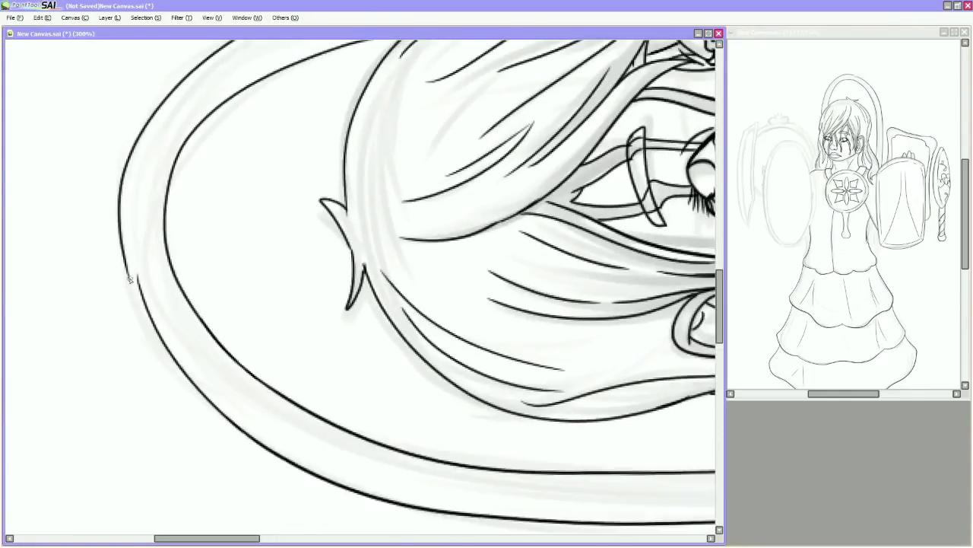
Ink the draped lines between the bodice and the arched mirror
{"action": "scroll", "coordinate": [139, 278], "scroll_direction": "down", "scroll_amount": 10}
{"action": "left_click_drag", "start_coordinate": [283, 198], "coordinate": [289, 327]}
{"action": "left_click_drag", "start_coordinate": [307, 136], "coordinate": [326, 320]}
{"action": "left_click_drag", "start_coordinate": [325, 122], "coordinate": [339, 277]}
Ink the draped lines on the opposite side of the bodice, at the lower end of the oval mirror
{"action": "key", "text": "ctrl+minus"}
{"action": "key", "text": "ctrl+minus"}
{"action": "key", "text": "ctrl+minus"}
{"action": "key", "text": "ctrl+minus"}
{"action": "key", "text": "ctrl+minus"}
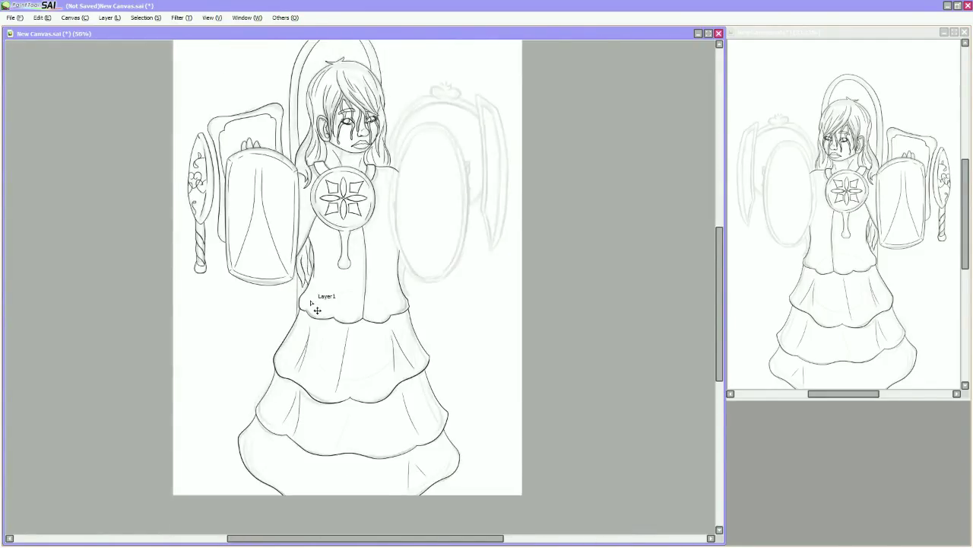
{"action": "key", "text": "ctrl+plus"}
{"action": "key", "text": "ctrl+plus"}
{"action": "key", "text": "ctrl+plus"}
{"action": "key", "text": "ctrl+plus"}
{"action": "left_click_drag", "start_coordinate": [168, 180], "coordinate": [174, 409]}
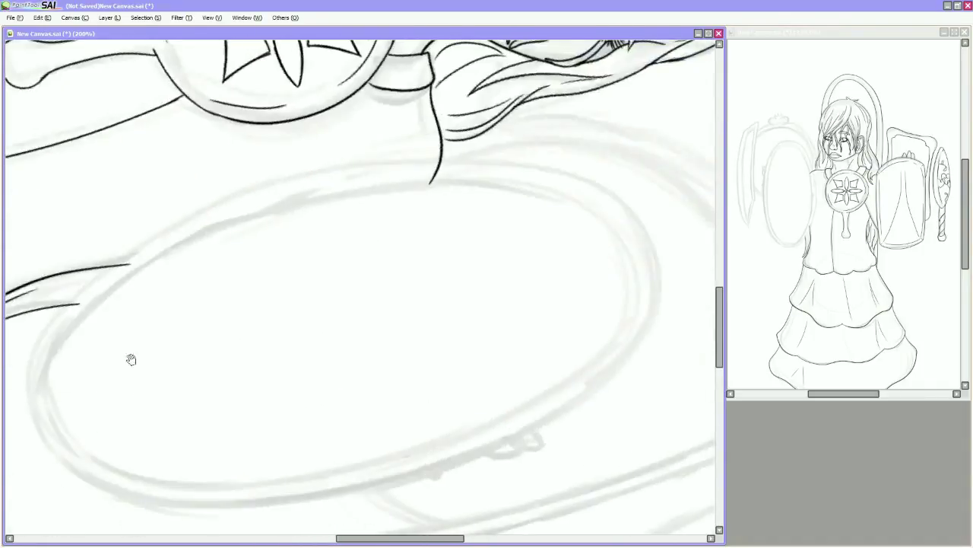
Ink the large oval mirror's outer outline and its inner rim over the sketch
{"action": "left_click_drag", "start_coordinate": [350, 327], "coordinate": [623, 525]}
{"action": "mouse_move", "coordinate": [259, 533]}
{"action": "left_mouse_down"}
{"action": "mouse_move", "coordinate": [206, 185]}
{"action": "mouse_move", "coordinate": [203, 386]}
{"action": "left_mouse_up"}
{"action": "left_click_drag", "start_coordinate": [246, 314], "coordinate": [70, 295]}
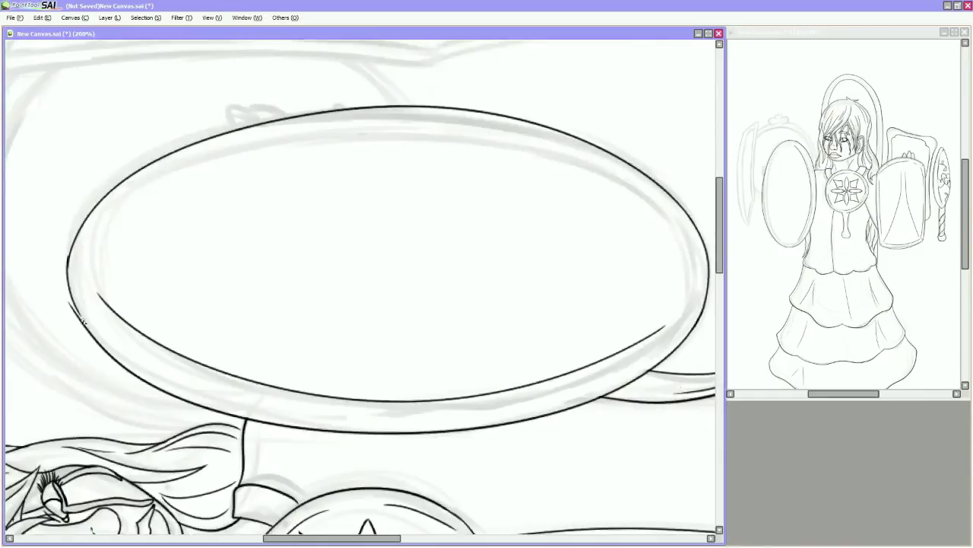
{"action": "left_click_drag", "start_coordinate": [345, 150], "coordinate": [206, 244]}
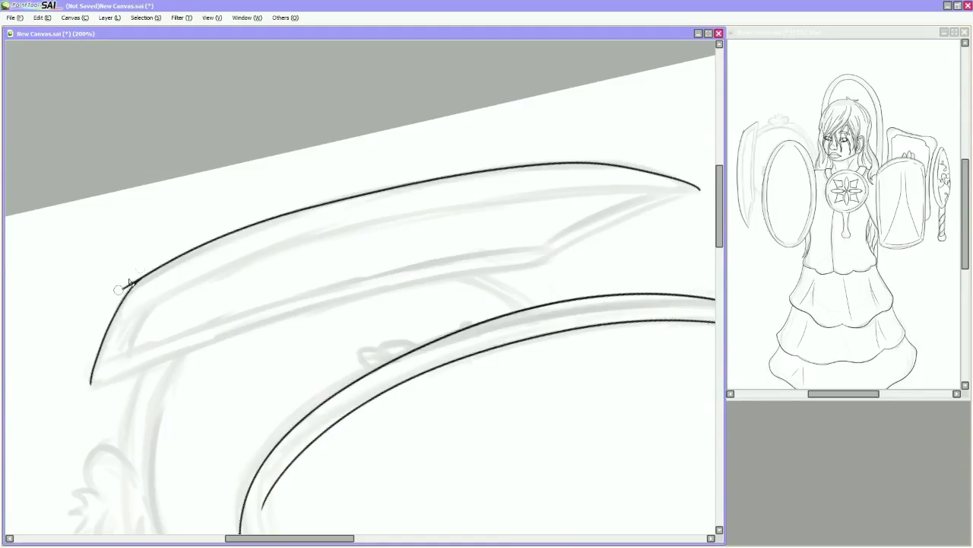
Ink the outer outline of the narrow angled mirror at the outer side of the oval mirror
{"action": "left_click_drag", "start_coordinate": [388, 231], "coordinate": [365, 162]}
{"action": "left_click_drag", "start_coordinate": [67, 315], "coordinate": [533, 196]}
{"action": "left_click_drag", "start_coordinate": [675, 122], "coordinate": [540, 190]}
{"action": "key", "text": "Home"}
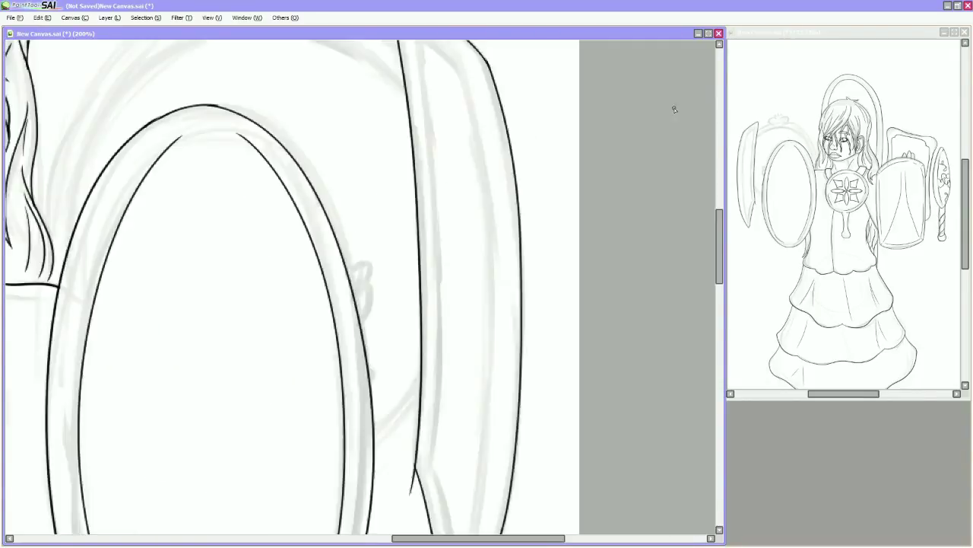
Ink the narrow mirror's inner frame edges and the short bevel lines joining them at its corners
{"action": "left_click_drag", "start_coordinate": [465, 390], "coordinate": [271, 272]}
{"action": "key", "text": "Home"}
{"action": "mouse_move", "coordinate": [297, 317]}
{"action": "left_mouse_down"}
{"action": "mouse_move", "coordinate": [452, 398]}
{"action": "mouse_move", "coordinate": [452, 444]}
{"action": "left_mouse_up"}
{"action": "key", "text": "Home"}
{"action": "left_click_drag", "start_coordinate": [336, 224], "coordinate": [357, 298]}
{"action": "left_click_drag", "start_coordinate": [345, 229], "coordinate": [354, 264]}
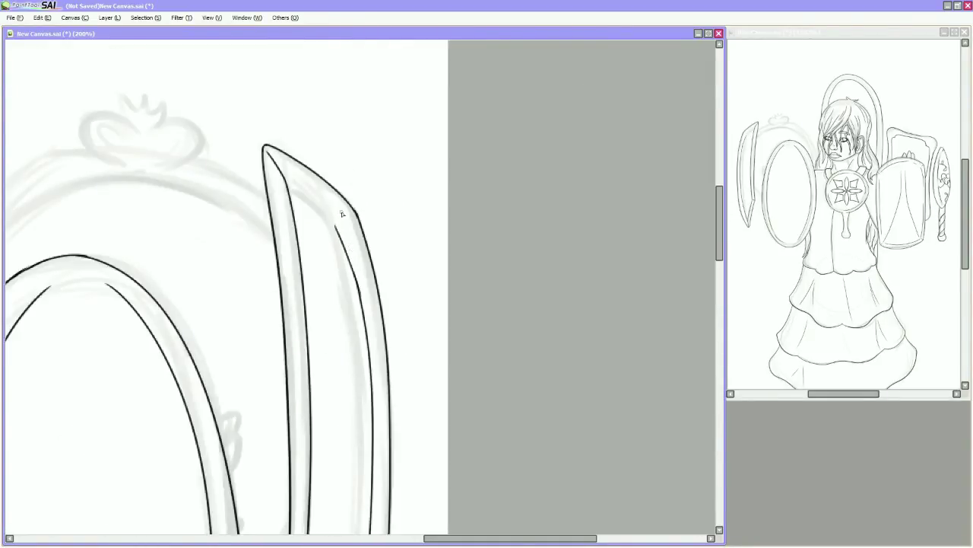
{"action": "left_click_drag", "start_coordinate": [341, 214], "coordinate": [340, 229]}
{"action": "key", "text": "h"}
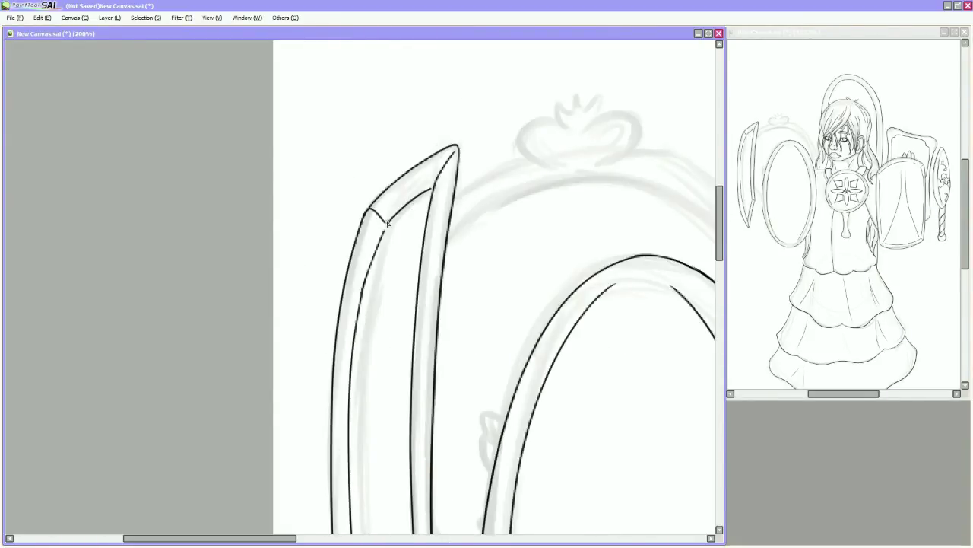
{"action": "key", "text": "h"}
Ink the round-topped mirror frame between the oval and narrow mirrors, including the heart-shaped, crown-like ornament on top
{"action": "left_click_drag", "start_coordinate": [348, 212], "coordinate": [222, 207]}
{"action": "key", "text": "h"}
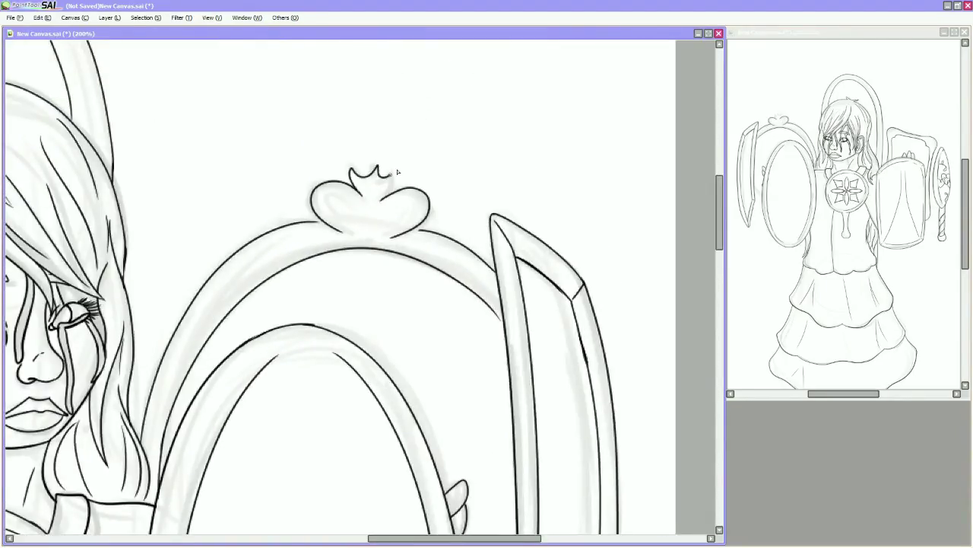
{"action": "left_click_drag", "start_coordinate": [382, 210], "coordinate": [382, 199]}
{"action": "key", "text": "h"}
Ink a four-pointed star and curved diamond pattern inside the large oval mirror
{"action": "left_click_drag", "start_coordinate": [527, 387], "coordinate": [538, 173]}
{"action": "scroll", "coordinate": [268, 473], "scroll_direction": "down", "scroll_amount": 3}
{"action": "scroll", "coordinate": [312, 270], "scroll_direction": "up", "scroll_amount": 1}
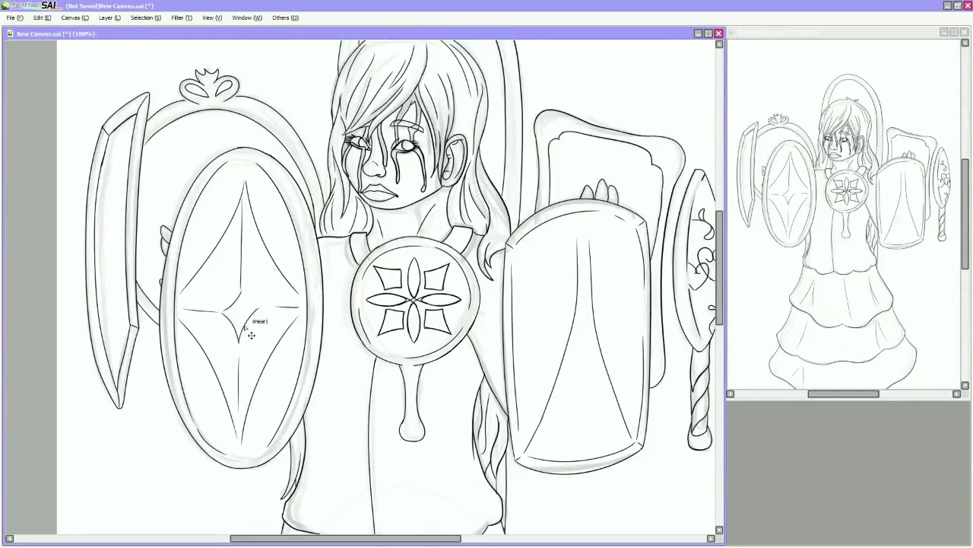
Crop the blank strip above the drawing off the canvas and hide the sketch
{"action": "scroll", "coordinate": [268, 314], "scroll_direction": "down", "scroll_amount": 10}
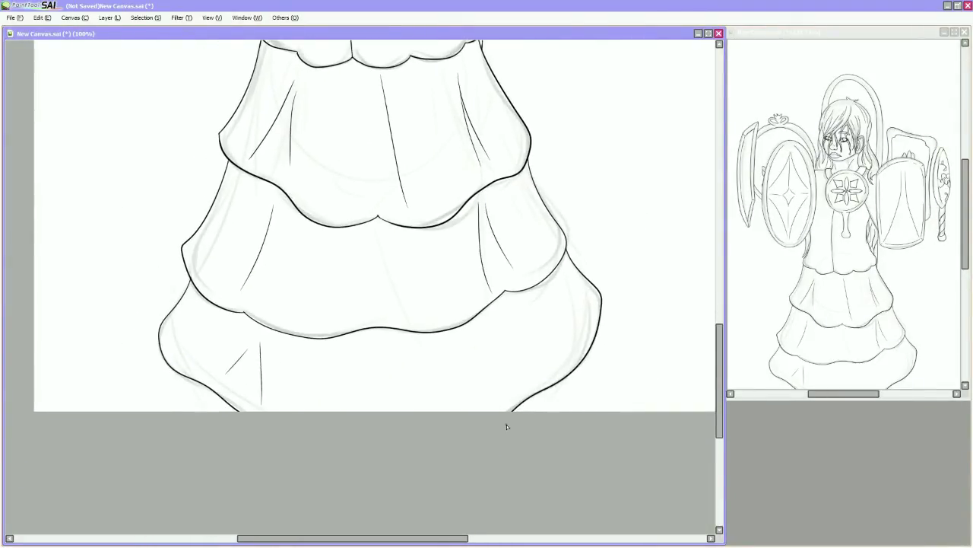
{"action": "scroll", "coordinate": [506, 427], "scroll_direction": "down", "scroll_amount": 3}
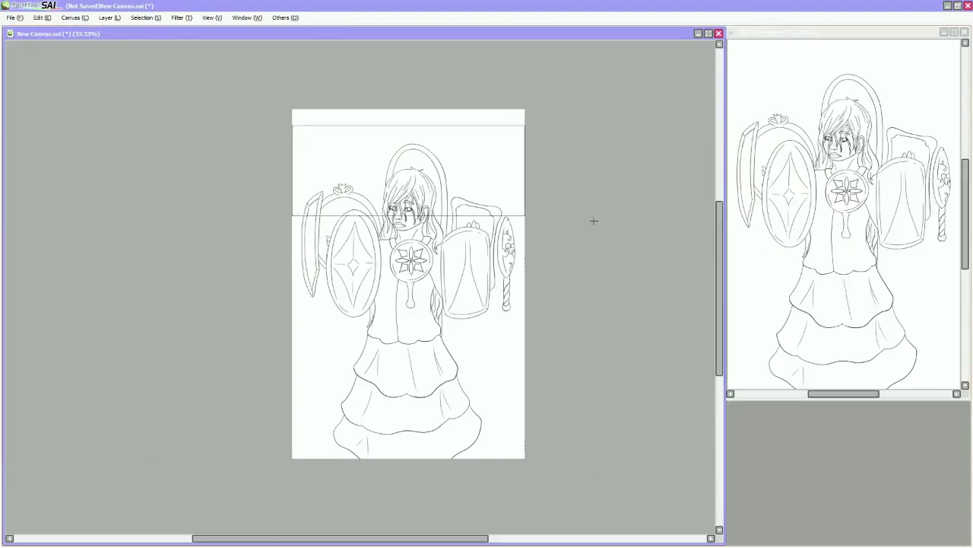
{"action": "scroll", "coordinate": [354, 111], "scroll_direction": "up", "scroll_amount": 5}
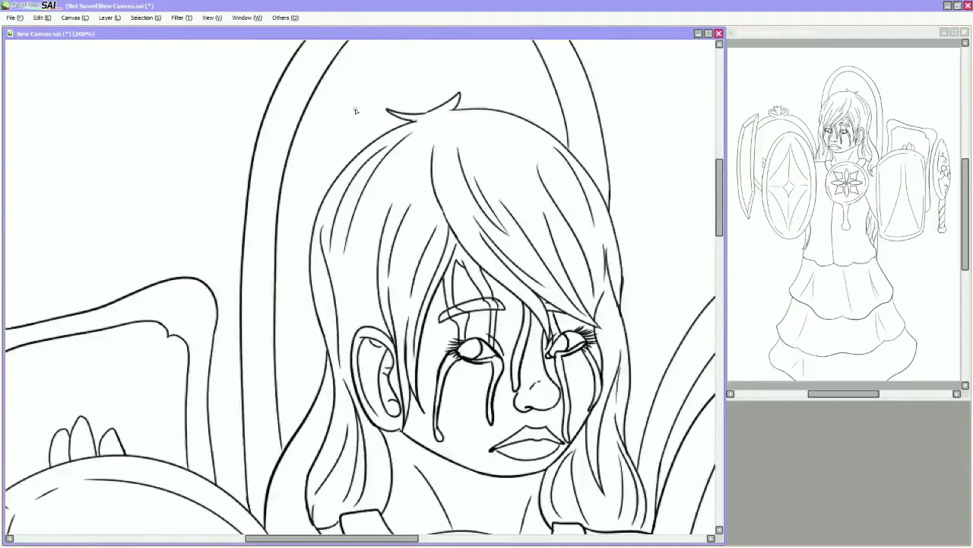
Ink reflections in the mirrors: the head's outline in the tall mirror and fingertips in the rectangular and narrow mirrors
{"action": "left_click_drag", "start_coordinate": [310, 350], "coordinate": [351, 251]}
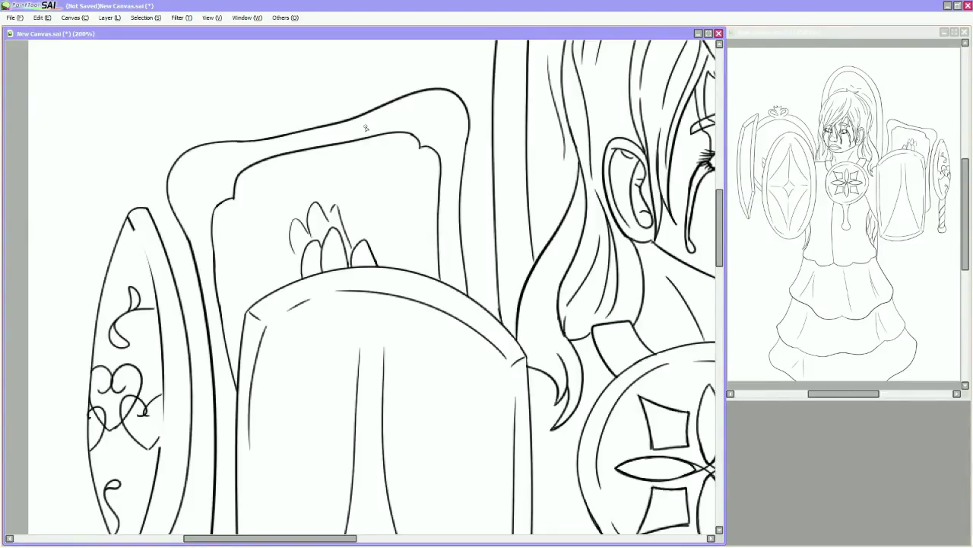
{"action": "left_click_drag", "start_coordinate": [283, 273], "coordinate": [525, 285]}
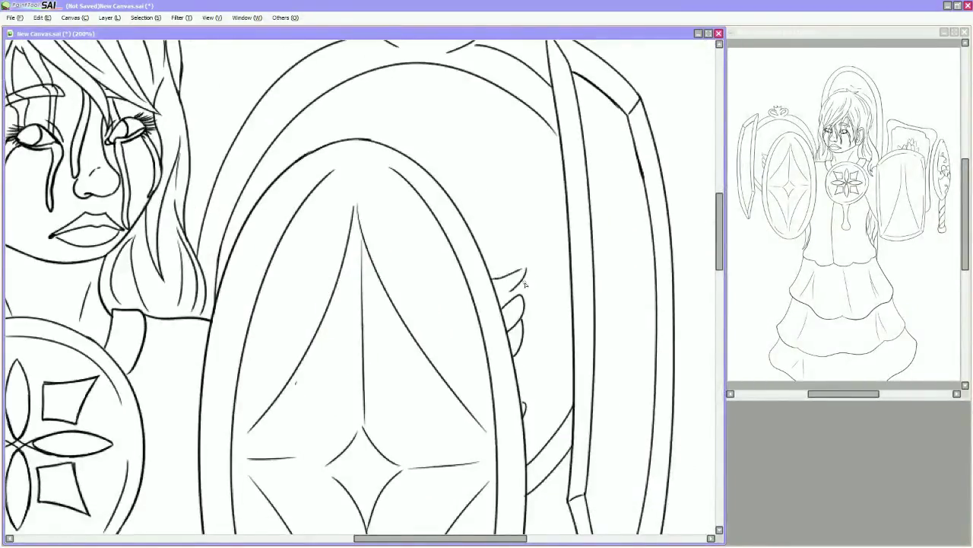
{"action": "scroll", "coordinate": [499, 295], "scroll_direction": "down", "scroll_amount": 3}
{"action": "scroll", "coordinate": [510, 280], "scroll_direction": "up", "scroll_amount": 3}
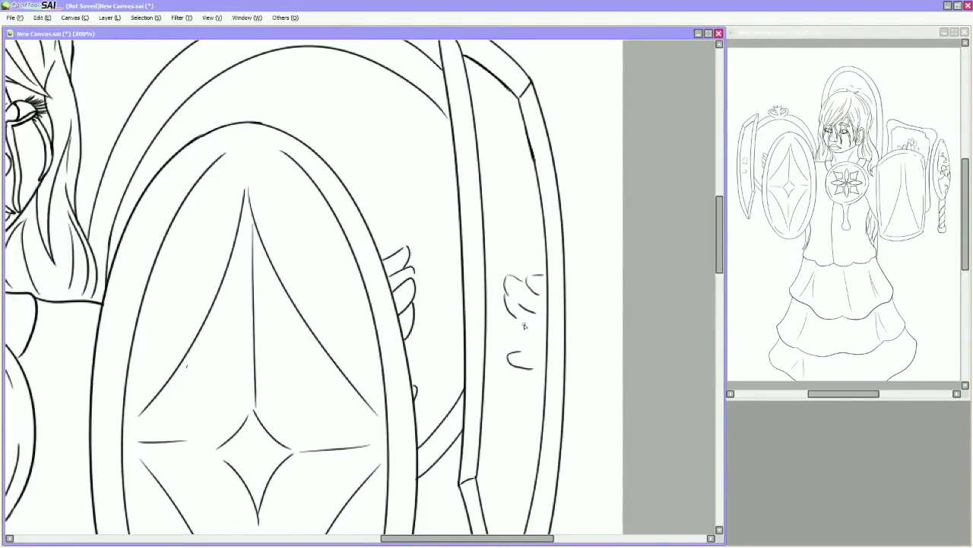
{"action": "scroll", "coordinate": [523, 340], "scroll_direction": "down", "scroll_amount": 4}
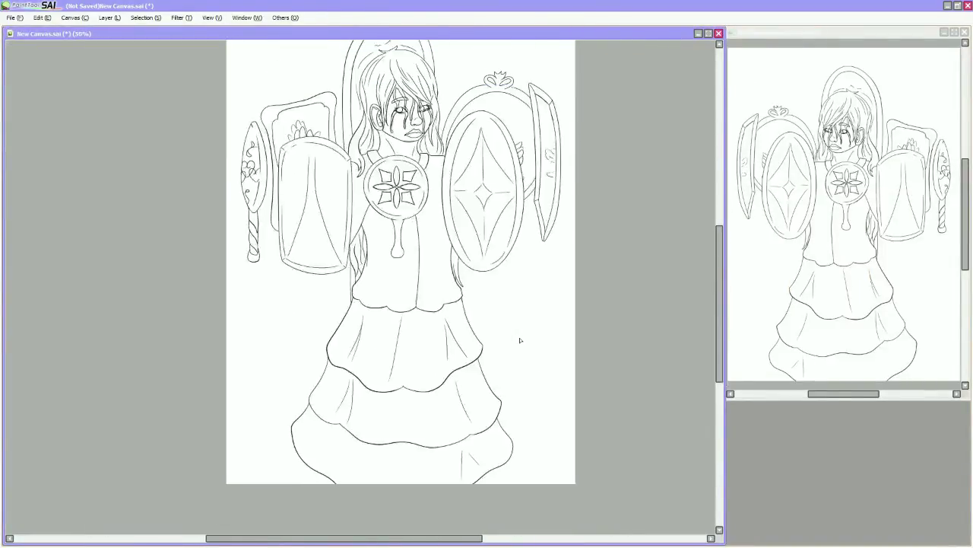
Fill the figure and mirrors with a flat teal base, and the hair, brows, irises and skirt with light grey
{"action": "key", "text": "Tab"}
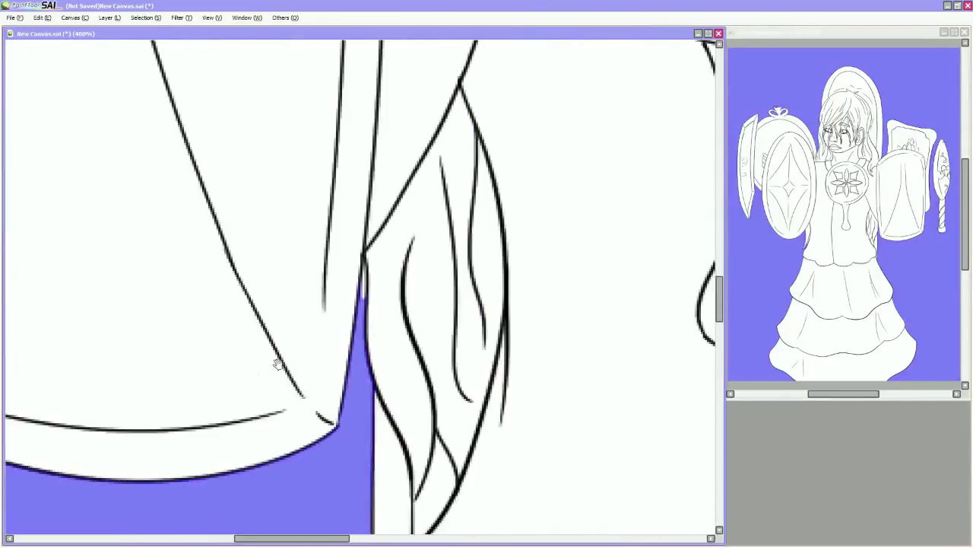
{"action": "mouse_move", "coordinate": [277, 364]}
{"action": "left_mouse_down"}
{"action": "mouse_move", "coordinate": [480, 248]}
{"action": "mouse_move", "coordinate": [426, 485]}
{"action": "mouse_move", "coordinate": [170, 445]}
{"action": "mouse_move", "coordinate": [482, 273]}
{"action": "left_mouse_up"}
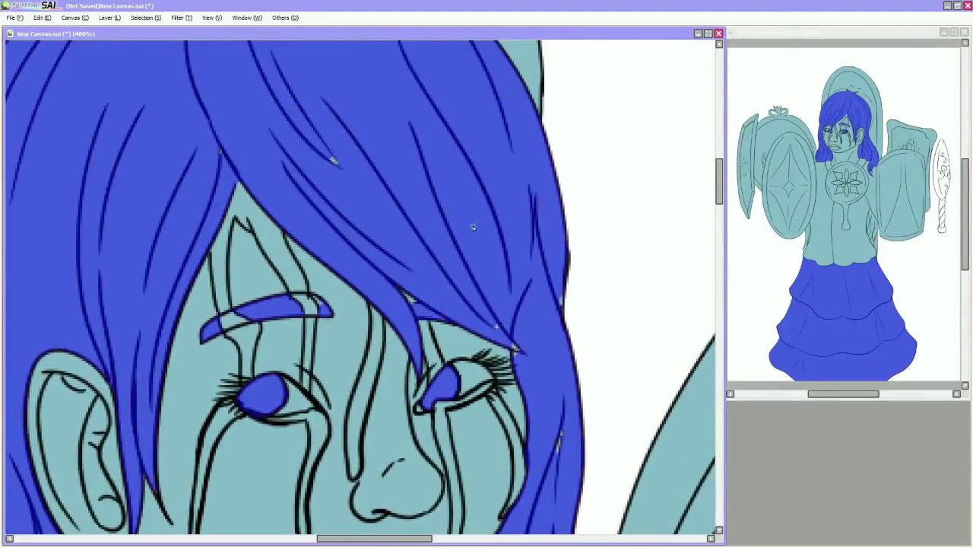
{"action": "scroll", "coordinate": [332, 159], "scroll_direction": "down", "scroll_amount": 6}
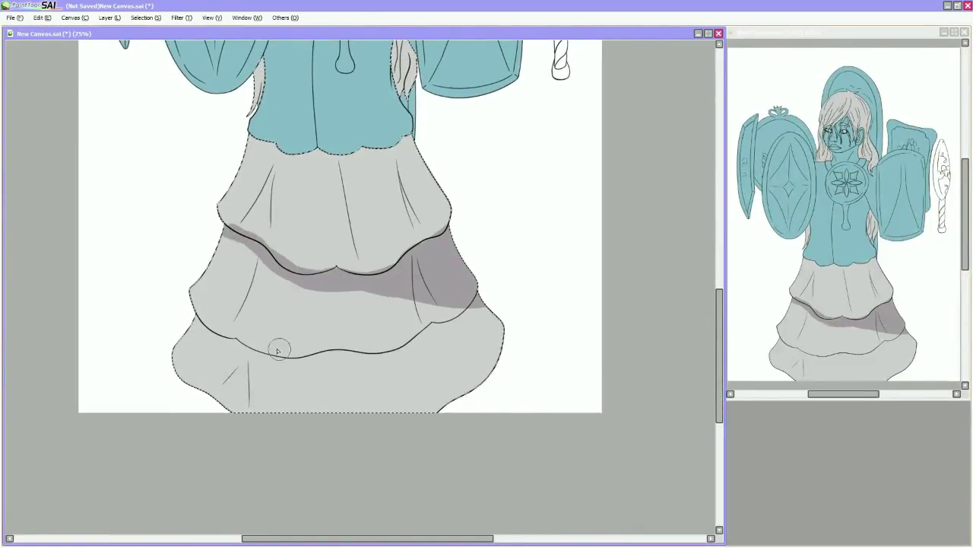
Paint darker grey shadows on the middle and bottom skirt tiers beneath the hems above them
{"action": "left_click_drag", "start_coordinate": [277, 350], "coordinate": [342, 376]}
{"action": "scroll", "coordinate": [306, 241], "scroll_direction": "up", "scroll_amount": 1}
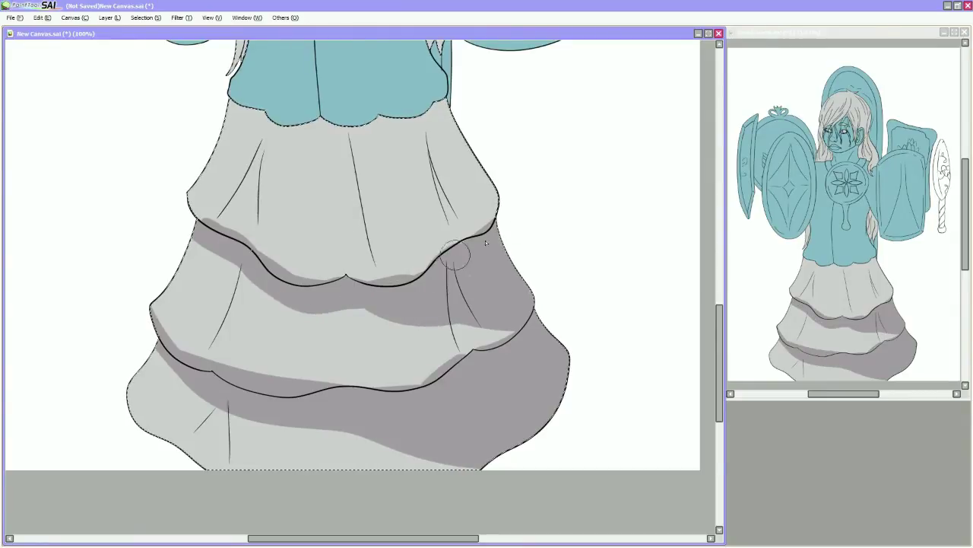
{"action": "left_click_drag", "start_coordinate": [485, 241], "coordinate": [504, 207]}
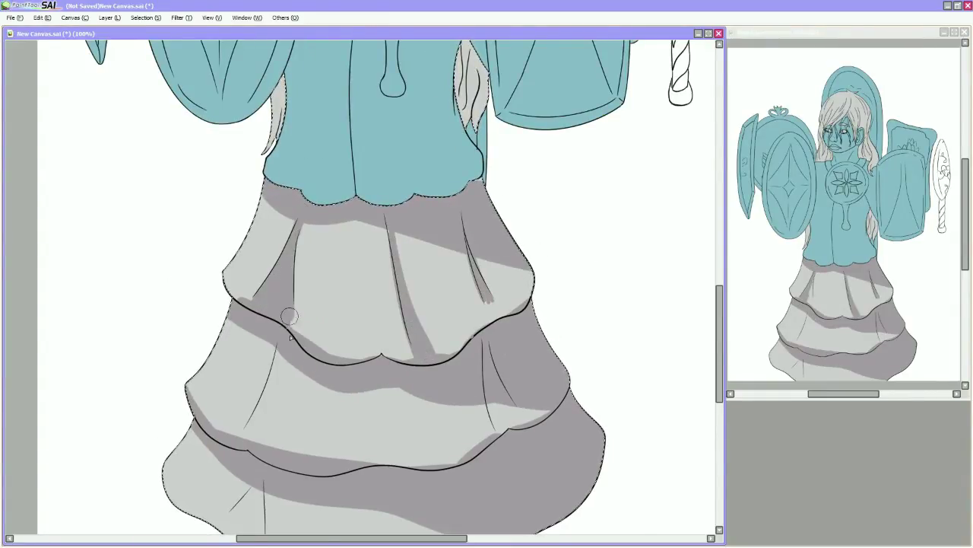
Shade the folds of the top skirt tier, shaping each shadow along its crease lines
{"action": "scroll", "coordinate": [250, 180], "scroll_direction": "up", "scroll_amount": 4}
{"action": "mouse_move", "coordinate": [347, 265]}
{"action": "left_mouse_down"}
{"action": "mouse_move", "coordinate": [337, 342]}
{"action": "mouse_move", "coordinate": [326, 305]}
{"action": "mouse_move", "coordinate": [222, 274]}
{"action": "mouse_move", "coordinate": [337, 365]}
{"action": "mouse_move", "coordinate": [314, 342]}
{"action": "mouse_move", "coordinate": [373, 343]}
{"action": "mouse_move", "coordinate": [390, 269]}
{"action": "left_mouse_up"}
{"action": "mouse_move", "coordinate": [432, 466]}
{"action": "left_mouse_down"}
{"action": "mouse_move", "coordinate": [375, 160]}
{"action": "mouse_move", "coordinate": [279, 397]}
{"action": "mouse_move", "coordinate": [549, 288]}
{"action": "mouse_move", "coordinate": [478, 245]}
{"action": "left_mouse_up"}
{"action": "left_click_drag", "start_coordinate": [547, 286], "coordinate": [317, 191]}
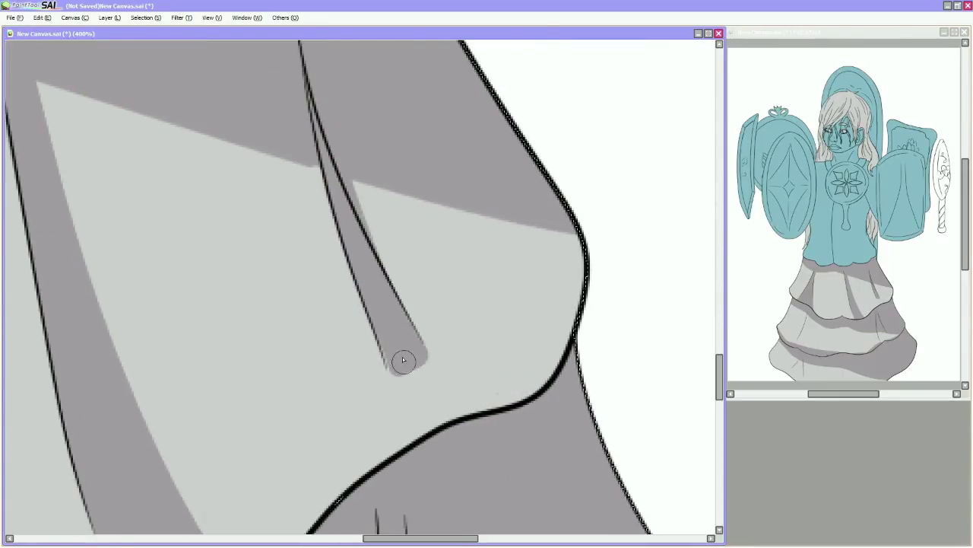
{"action": "mouse_move", "coordinate": [273, 135]}
{"action": "left_mouse_down"}
{"action": "mouse_move", "coordinate": [330, 244]}
{"action": "mouse_move", "coordinate": [464, 147]}
{"action": "left_mouse_up"}
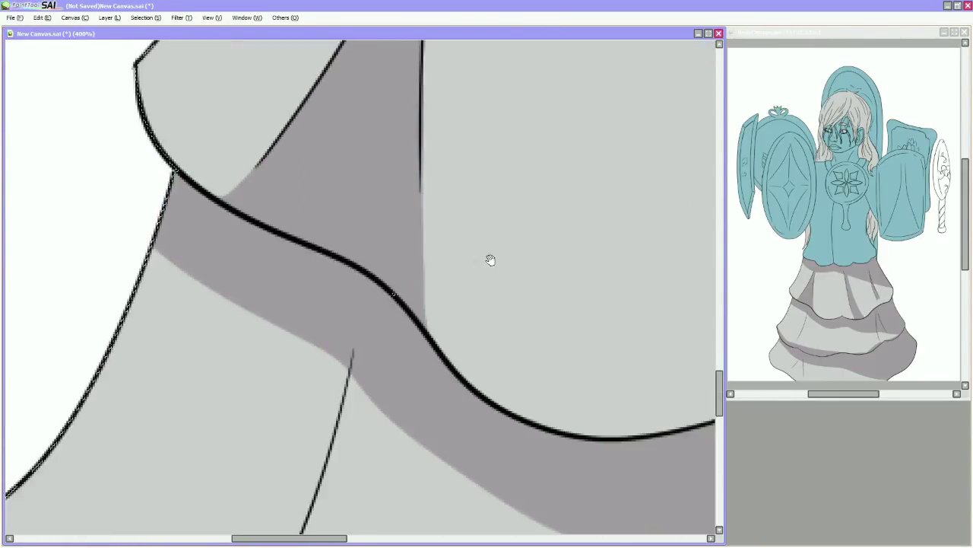
Shade the folds of the middle and bottom skirt tiers, carrying the shadows down to the hems
{"action": "left_click_drag", "start_coordinate": [456, 276], "coordinate": [533, 45]}
{"action": "left_click_drag", "start_coordinate": [220, 322], "coordinate": [395, 98]}
{"action": "mouse_move", "coordinate": [400, 215]}
{"action": "left_mouse_down"}
{"action": "mouse_move", "coordinate": [488, 255]}
{"action": "mouse_move", "coordinate": [315, 315]}
{"action": "mouse_move", "coordinate": [380, 379]}
{"action": "mouse_move", "coordinate": [231, 449]}
{"action": "mouse_move", "coordinate": [562, 304]}
{"action": "mouse_move", "coordinate": [462, 377]}
{"action": "mouse_move", "coordinate": [470, 269]}
{"action": "mouse_move", "coordinate": [569, 349]}
{"action": "left_mouse_up"}
{"action": "mouse_move", "coordinate": [659, 308]}
{"action": "left_mouse_down"}
{"action": "mouse_move", "coordinate": [324, 378]}
{"action": "mouse_move", "coordinate": [347, 413]}
{"action": "mouse_move", "coordinate": [342, 343]}
{"action": "mouse_move", "coordinate": [625, 294]}
{"action": "mouse_move", "coordinate": [619, 191]}
{"action": "mouse_move", "coordinate": [231, 278]}
{"action": "mouse_move", "coordinate": [517, 251]}
{"action": "mouse_move", "coordinate": [400, 287]}
{"action": "mouse_move", "coordinate": [374, 176]}
{"action": "left_mouse_up"}
{"action": "mouse_move", "coordinate": [363, 223]}
{"action": "left_mouse_down"}
{"action": "mouse_move", "coordinate": [304, 294]}
{"action": "mouse_move", "coordinate": [328, 292]}
{"action": "mouse_move", "coordinate": [350, 196]}
{"action": "mouse_move", "coordinate": [331, 321]}
{"action": "mouse_move", "coordinate": [360, 357]}
{"action": "left_mouse_up"}
{"action": "left_click_drag", "start_coordinate": [489, 208], "coordinate": [503, 260]}
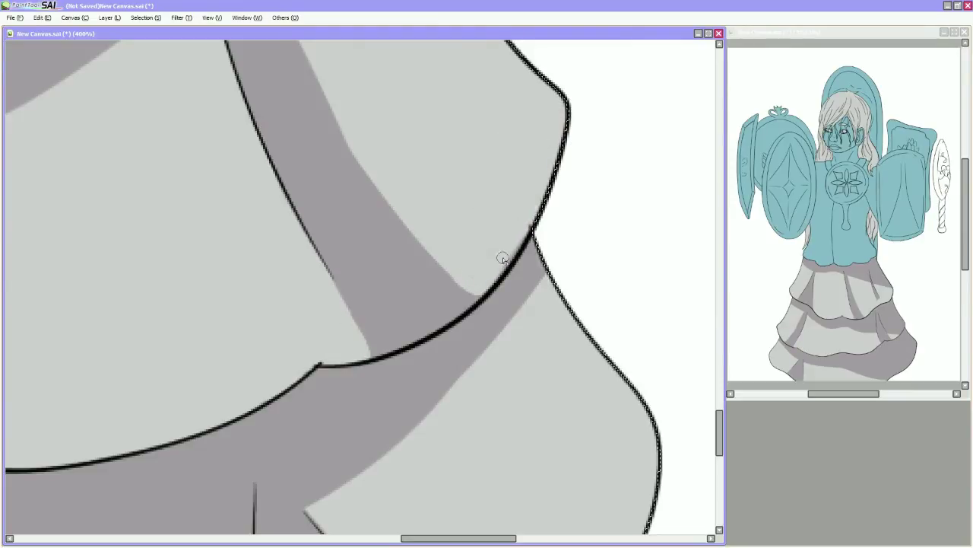
Shade the hair locks hanging beside the bodice, darkening the parts beneath the mirrors and between the strands
{"action": "left_click_drag", "start_coordinate": [498, 218], "coordinate": [370, 133]}
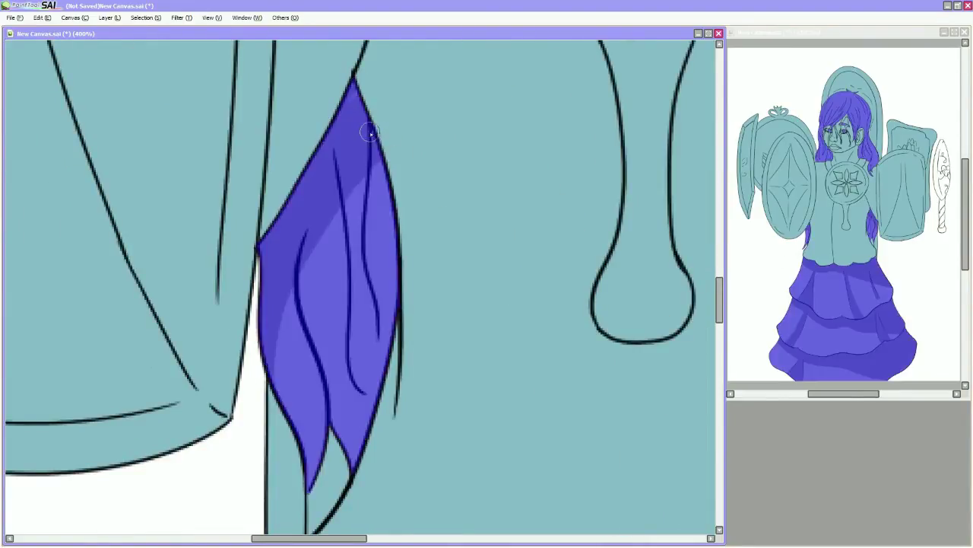
{"action": "key", "text": "ctrl+z"}
{"action": "key", "text": "Tab"}
{"action": "key", "text": "Tab"}
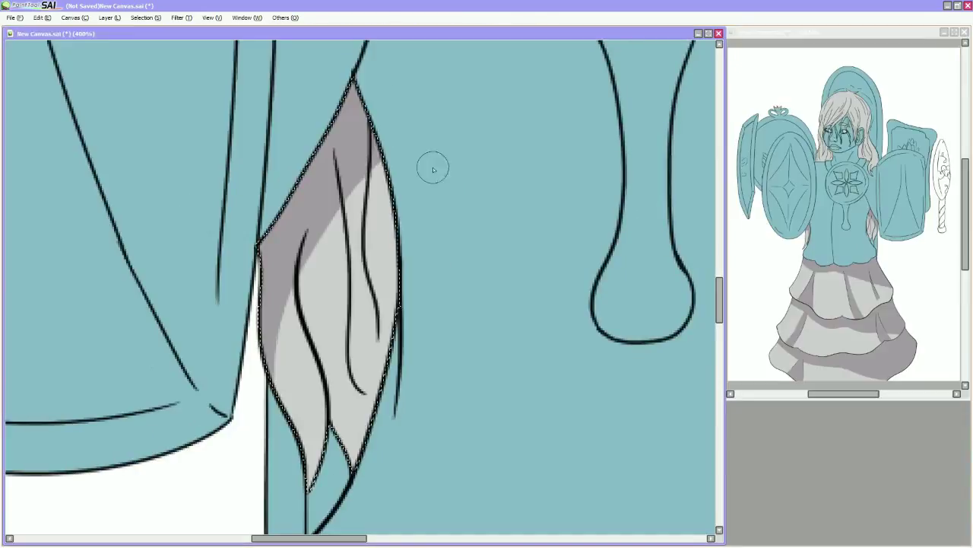
{"action": "mouse_move", "coordinate": [412, 155]}
{"action": "left_mouse_down"}
{"action": "mouse_move", "coordinate": [380, 164]}
{"action": "mouse_move", "coordinate": [377, 289]}
{"action": "mouse_move", "coordinate": [319, 304]}
{"action": "mouse_move", "coordinate": [370, 451]}
{"action": "left_mouse_up"}
{"action": "left_click_drag", "start_coordinate": [298, 297], "coordinate": [308, 384]}
{"action": "mouse_move", "coordinate": [370, 451]}
{"action": "left_mouse_down"}
{"action": "mouse_move", "coordinate": [539, 235]}
{"action": "mouse_move", "coordinate": [449, 316]}
{"action": "left_mouse_up"}
{"action": "mouse_move", "coordinate": [456, 350]}
{"action": "left_mouse_down"}
{"action": "mouse_move", "coordinate": [426, 449]}
{"action": "mouse_move", "coordinate": [533, 289]}
{"action": "mouse_move", "coordinate": [540, 456]}
{"action": "mouse_move", "coordinate": [520, 332]}
{"action": "mouse_move", "coordinate": [519, 446]}
{"action": "left_mouse_up"}
{"action": "left_click_drag", "start_coordinate": [191, 426], "coordinate": [342, 388]}
{"action": "left_click_drag", "start_coordinate": [151, 517], "coordinate": [318, 472]}
{"action": "left_click_drag", "start_coordinate": [333, 435], "coordinate": [359, 301]}
{"action": "mouse_move", "coordinate": [359, 301]}
{"action": "left_mouse_down"}
{"action": "mouse_move", "coordinate": [381, 472]}
{"action": "mouse_move", "coordinate": [319, 358]}
{"action": "left_mouse_up"}
{"action": "left_click_drag", "start_coordinate": [319, 320], "coordinate": [311, 395]}
{"action": "mouse_move", "coordinate": [261, 542]}
{"action": "left_mouse_down"}
{"action": "mouse_move", "coordinate": [381, 225]}
{"action": "mouse_move", "coordinate": [365, 312]}
{"action": "left_mouse_up"}
Shade the long hair beside and below the ear, following the strand lines down to the shoulder
{"action": "scroll", "coordinate": [365, 304], "scroll_direction": "up", "scroll_amount": 2}
{"action": "scroll", "coordinate": [341, 215], "scroll_direction": "up", "scroll_amount": 5}
{"action": "scroll", "coordinate": [345, 350], "scroll_direction": "down", "scroll_amount": 2}
{"action": "left_click_drag", "start_coordinate": [346, 349], "coordinate": [402, 232]}
{"action": "left_click_drag", "start_coordinate": [327, 251], "coordinate": [357, 311]}
{"action": "scroll", "coordinate": [284, 400], "scroll_direction": "down", "scroll_amount": 3}
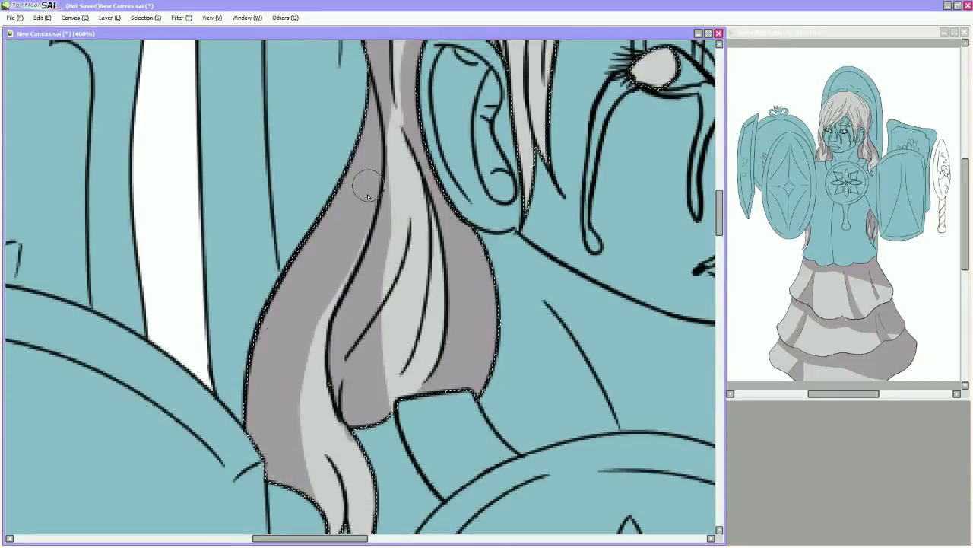
{"action": "scroll", "coordinate": [361, 209], "scroll_direction": "down", "scroll_amount": 3}
Shade the hair along the parting and down the inner edge framing the forehead
{"action": "scroll", "coordinate": [380, 304], "scroll_direction": "up", "scroll_amount": 10}
{"action": "left_click_drag", "start_coordinate": [380, 224], "coordinate": [413, 450]}
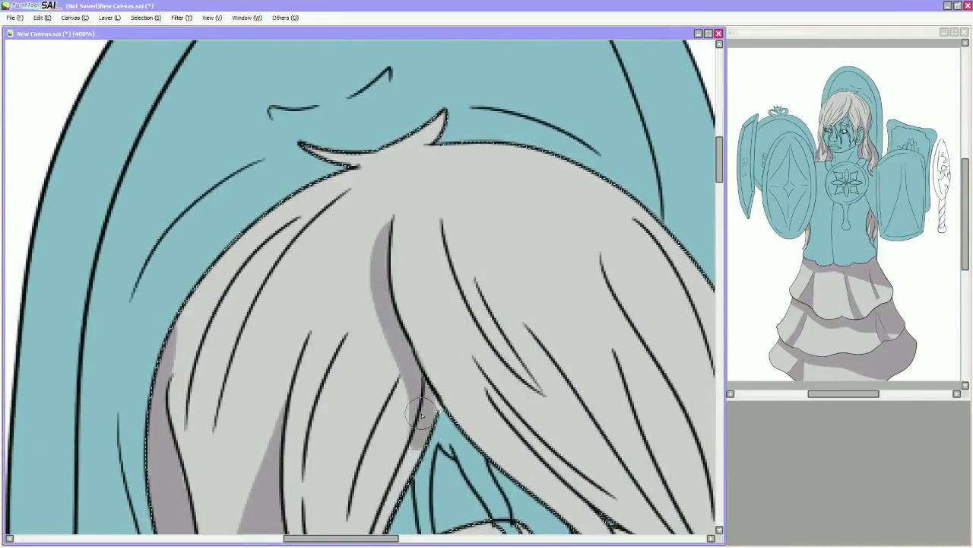
{"action": "scroll", "coordinate": [413, 450], "scroll_direction": "down", "scroll_amount": 8}
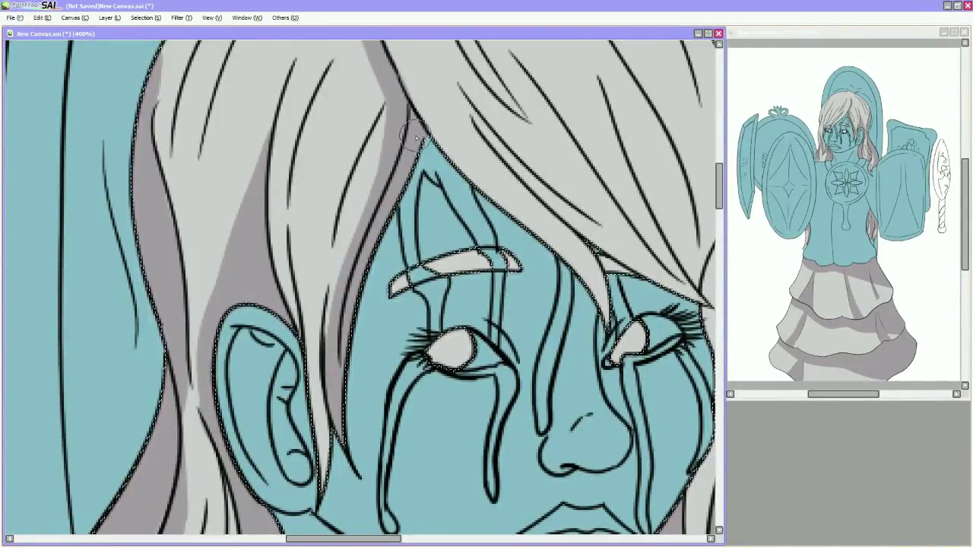
Shade the hair lock beside the far cheek and the hair's outer edge above it
{"action": "scroll", "coordinate": [380, 225], "scroll_direction": "right", "scroll_amount": 4}
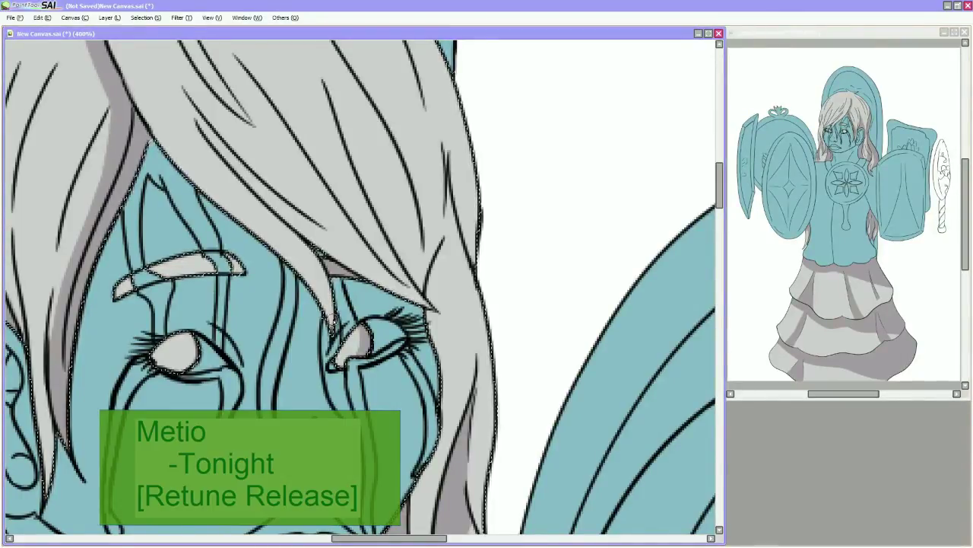
{"action": "scroll", "coordinate": [494, 387], "scroll_direction": "down", "scroll_amount": 5}
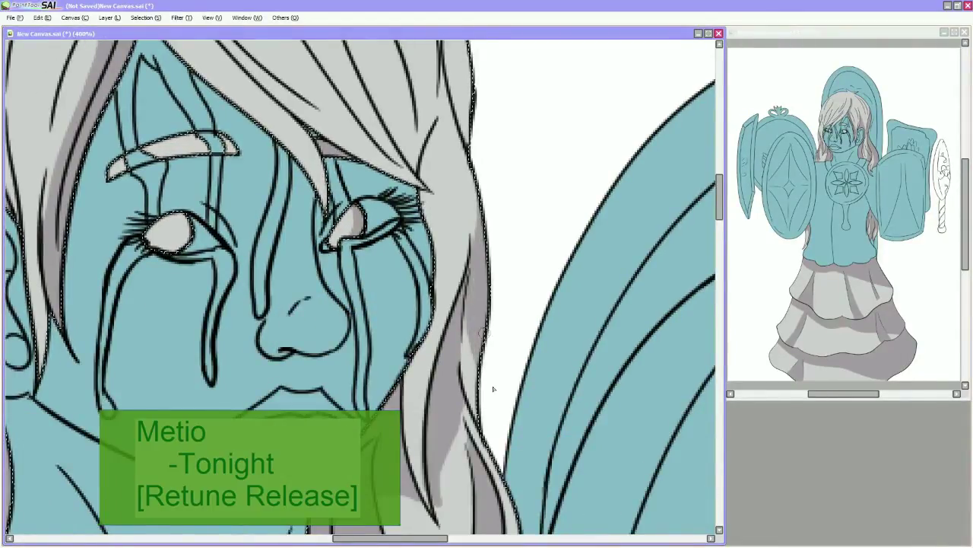
{"action": "scroll", "coordinate": [476, 365], "scroll_direction": "up", "scroll_amount": 6}
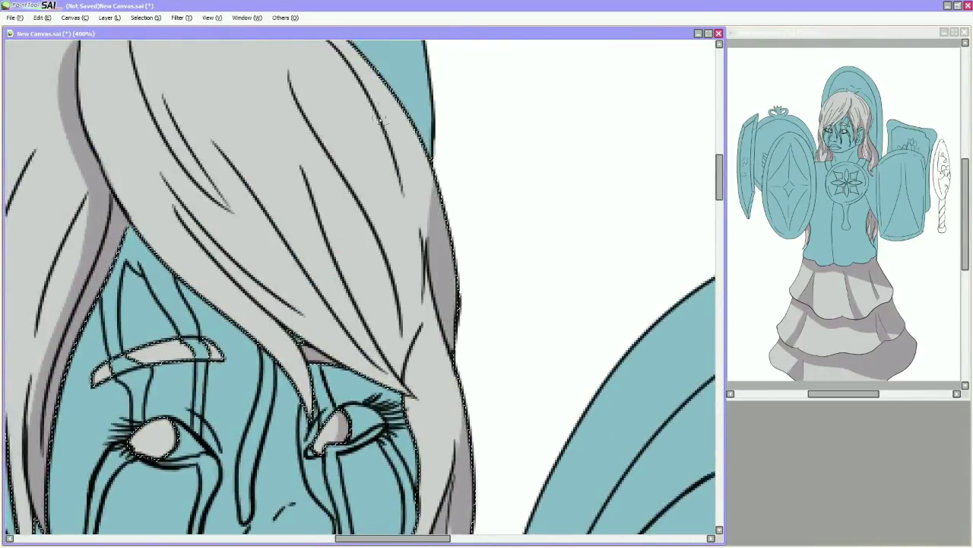
Erase the stray shading from the far eye's iris, checking the grey colour layers
{"action": "scroll", "coordinate": [438, 167], "scroll_direction": "up", "scroll_amount": 2}
{"action": "scroll", "coordinate": [495, 119], "scroll_direction": "down", "scroll_amount": 4}
{"action": "key", "text": "Tab"}
{"action": "left_click", "coordinate": [15, 214]}
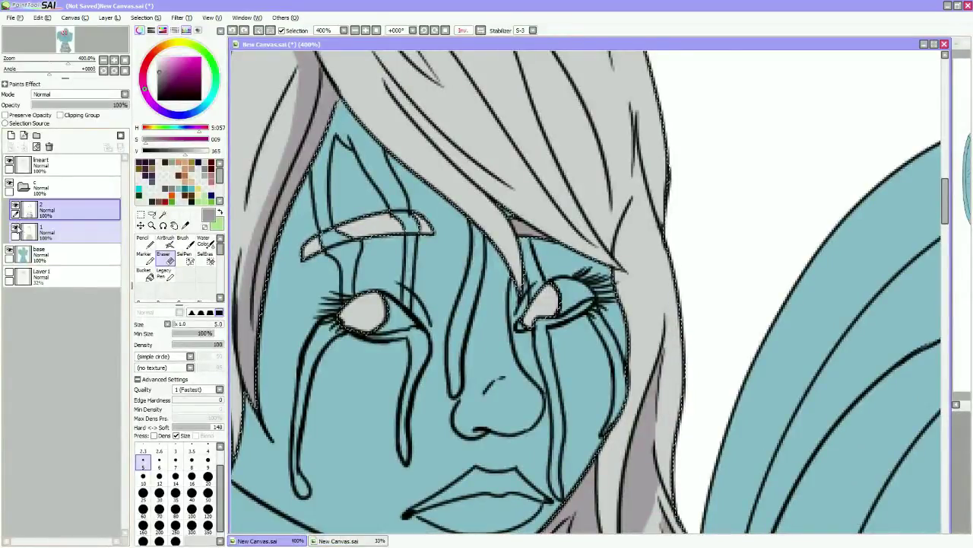
{"action": "left_click", "coordinate": [15, 214]}
{"action": "key", "text": "Tab"}
Refine the shadows on the hair lock beside the far cheek into tapered shapes between the strands
{"action": "scroll", "coordinate": [463, 98], "scroll_direction": "down", "scroll_amount": 3}
{"action": "scroll", "coordinate": [458, 349], "scroll_direction": "up", "scroll_amount": 1}
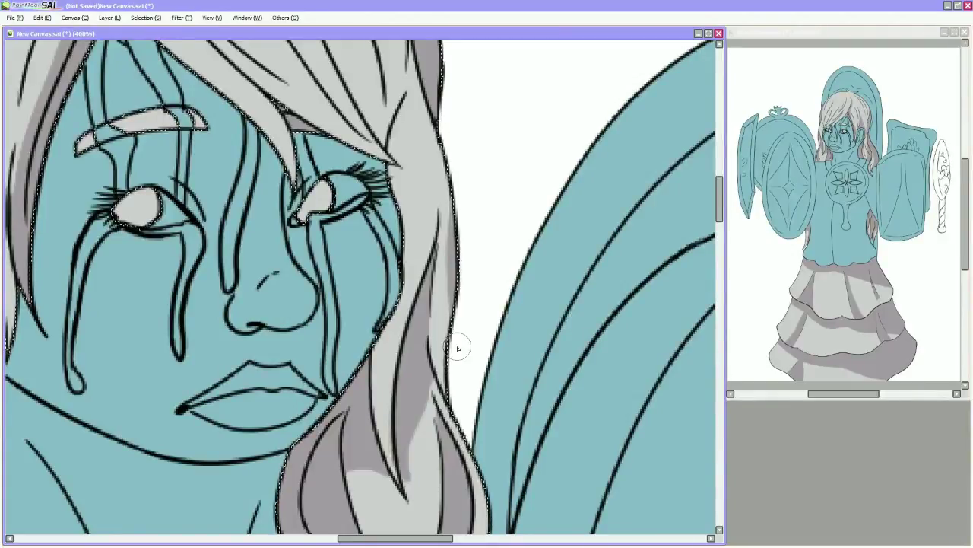
{"action": "left_click_drag", "start_coordinate": [449, 288], "coordinate": [452, 220]}
{"action": "scroll", "coordinate": [397, 245], "scroll_direction": "down", "scroll_amount": 4}
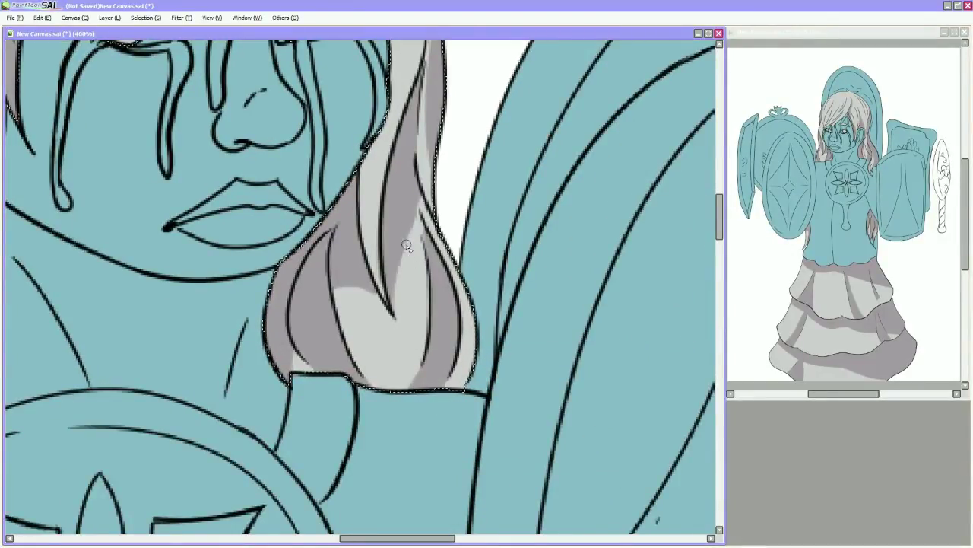
{"action": "scroll", "coordinate": [403, 245], "scroll_direction": "up", "scroll_amount": 1}
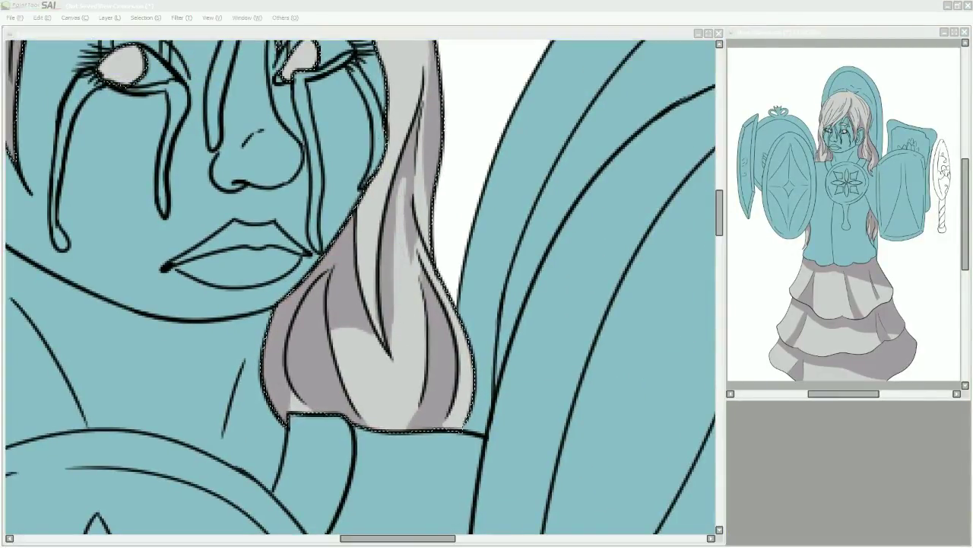
{"action": "scroll", "coordinate": [438, 312], "scroll_direction": "up", "scroll_amount": 5}
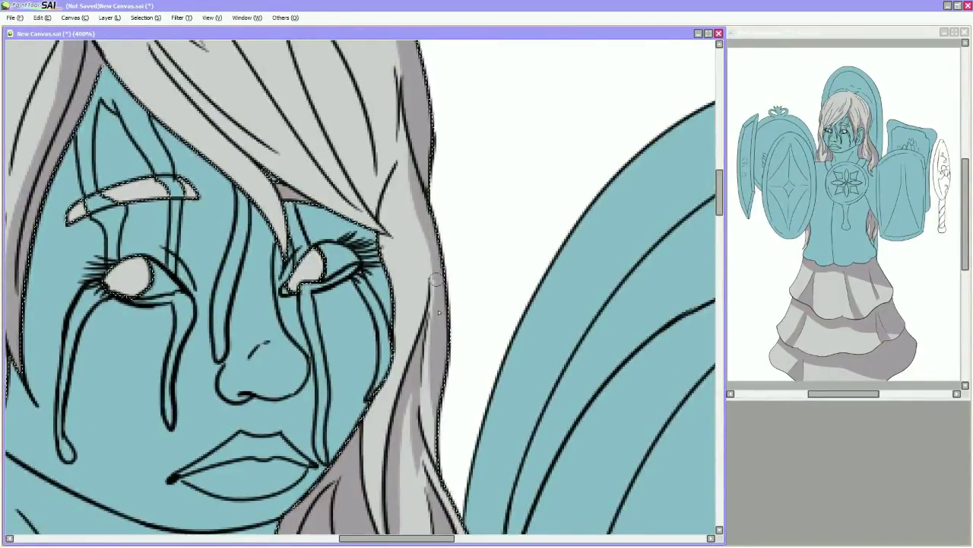
Shade the undersides of the fringe strands with narrow, tapered shadows
{"action": "scroll", "coordinate": [438, 312], "scroll_direction": "up", "scroll_amount": 6}
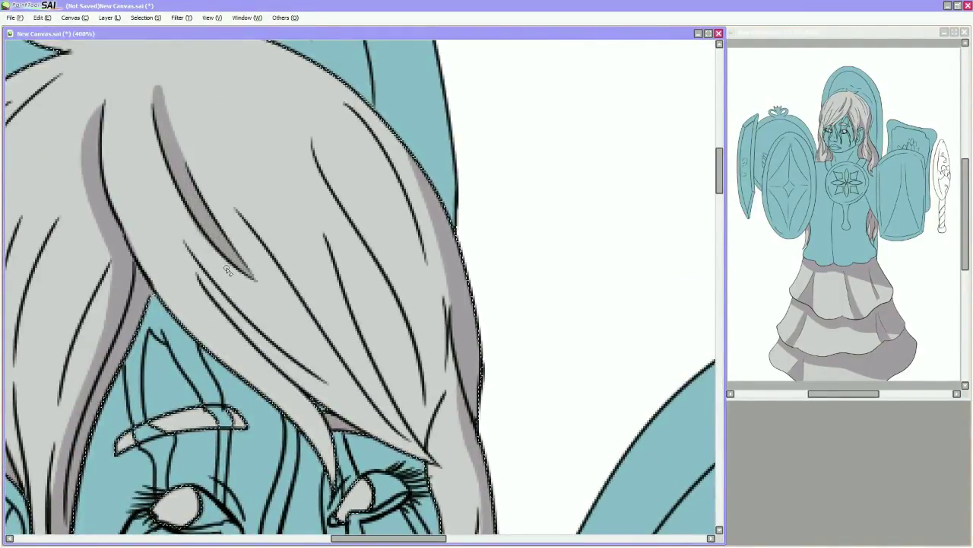
{"action": "mouse_move", "coordinate": [196, 259]}
{"action": "left_mouse_down"}
{"action": "mouse_move", "coordinate": [327, 380]}
{"action": "mouse_move", "coordinate": [371, 270]}
{"action": "mouse_move", "coordinate": [588, 303]}
{"action": "mouse_move", "coordinate": [588, 456]}
{"action": "left_mouse_up"}
{"action": "mouse_move", "coordinate": [156, 221]}
{"action": "left_mouse_down"}
{"action": "mouse_move", "coordinate": [129, 287]}
{"action": "mouse_move", "coordinate": [138, 268]}
{"action": "left_mouse_up"}
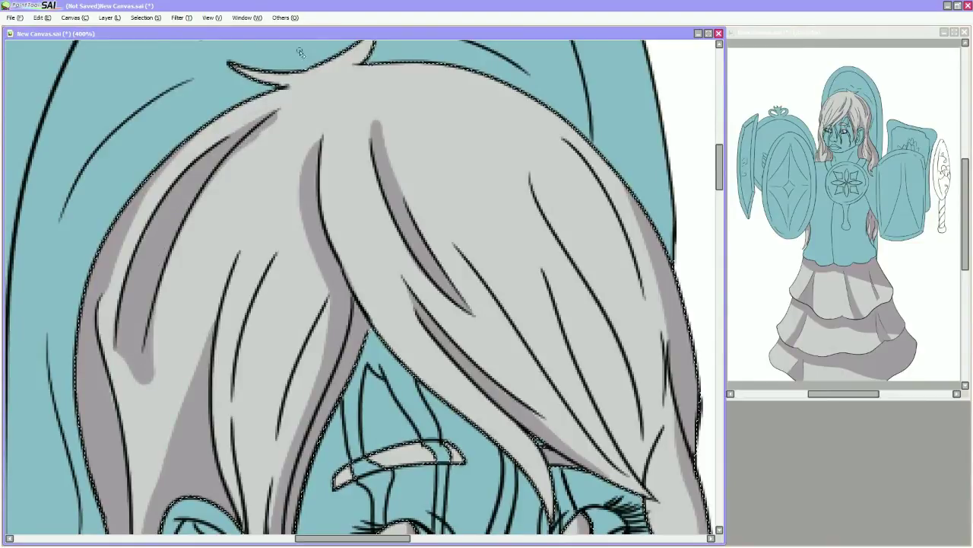
Add shadows to the near eyebrow and both irises, and shade the near-side hair lock below the ear
{"action": "left_click_drag", "start_coordinate": [157, 322], "coordinate": [42, 295]}
{"action": "left_click_drag", "start_coordinate": [381, 380], "coordinate": [403, 228]}
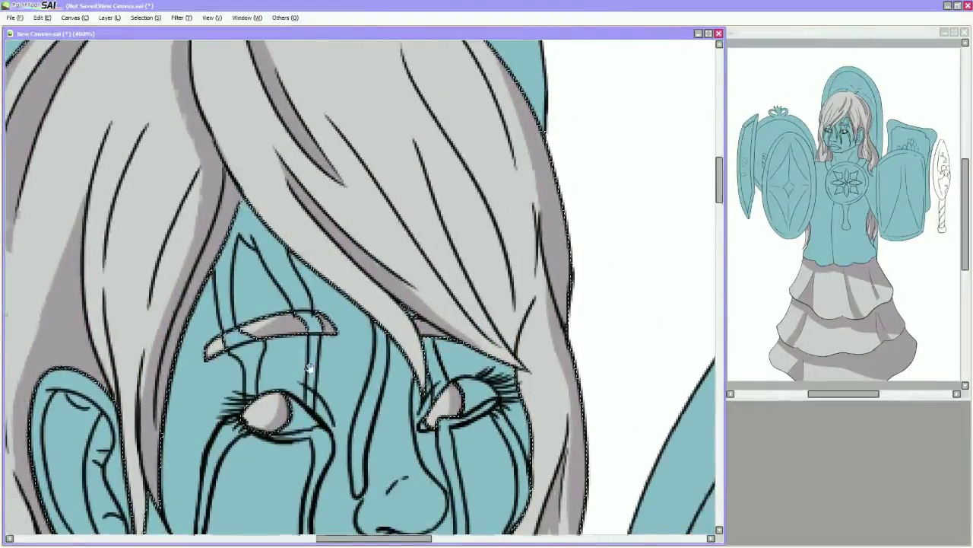
{"action": "left_click_drag", "start_coordinate": [58, 514], "coordinate": [246, 177]}
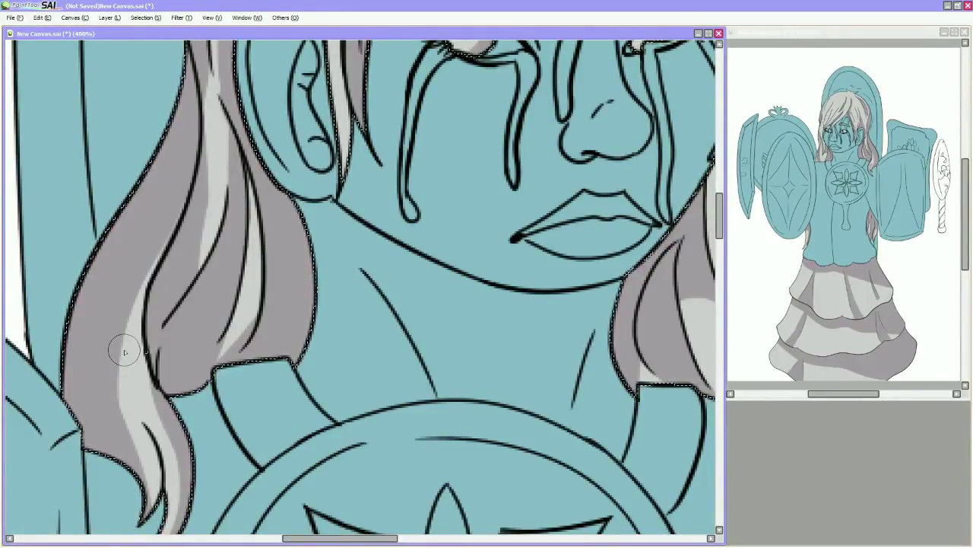
Paint tapered shadow streaks through the hair above the ear and up towards the parting
{"action": "scroll", "coordinate": [124, 352], "scroll_direction": "up", "scroll_amount": 10}
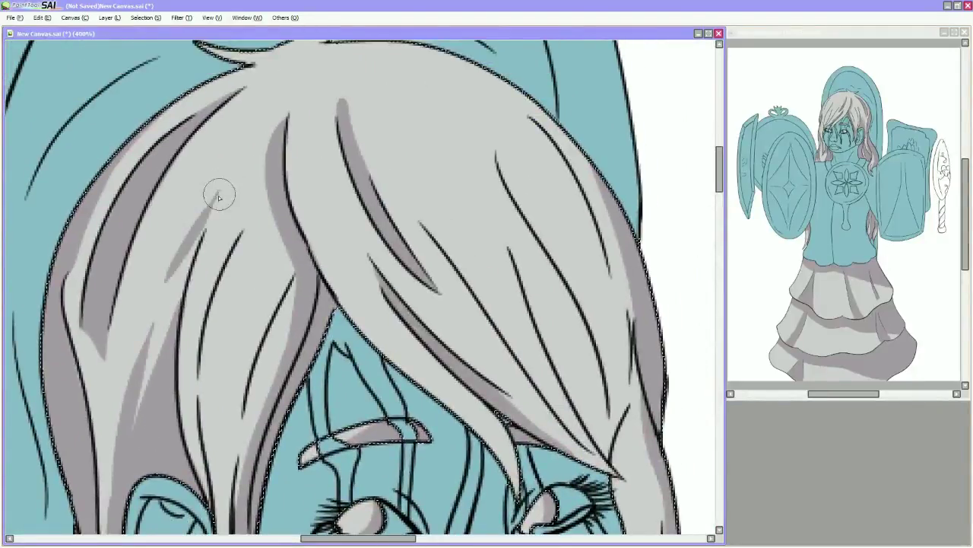
{"action": "scroll", "coordinate": [207, 229], "scroll_direction": "up", "scroll_amount": 2}
{"action": "scroll", "coordinate": [226, 304], "scroll_direction": "down", "scroll_amount": 8}
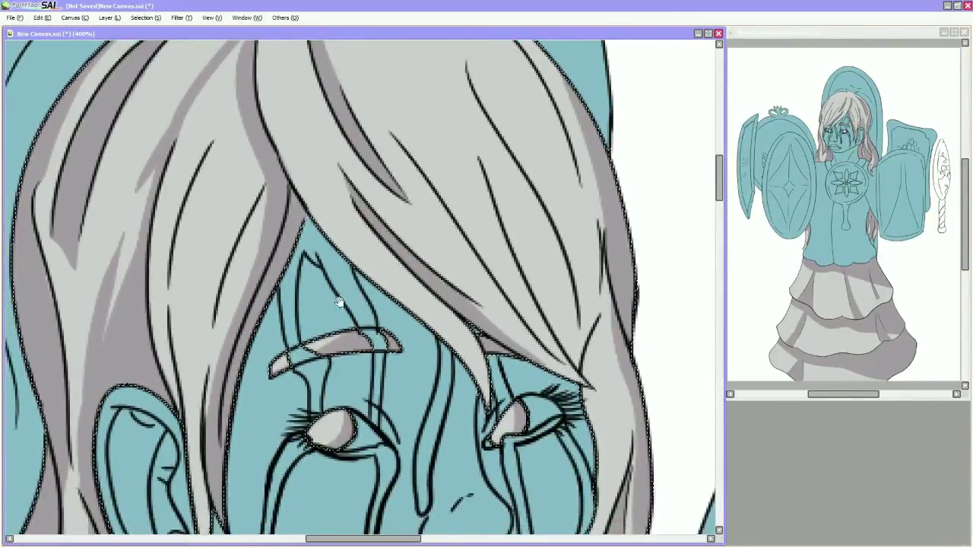
{"action": "scroll", "coordinate": [141, 185], "scroll_direction": "up", "scroll_amount": 2}
{"action": "scroll", "coordinate": [246, 81], "scroll_direction": "up", "scroll_amount": 2}
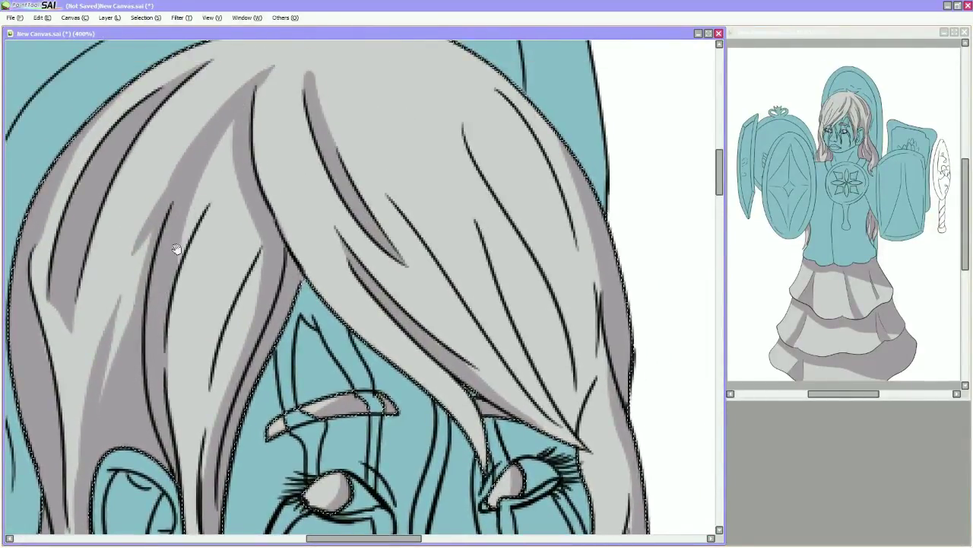
Shade the small tuft on the crown and add tapered strand shadows across the fringe
{"action": "scroll", "coordinate": [177, 250], "scroll_direction": "up", "scroll_amount": 5}
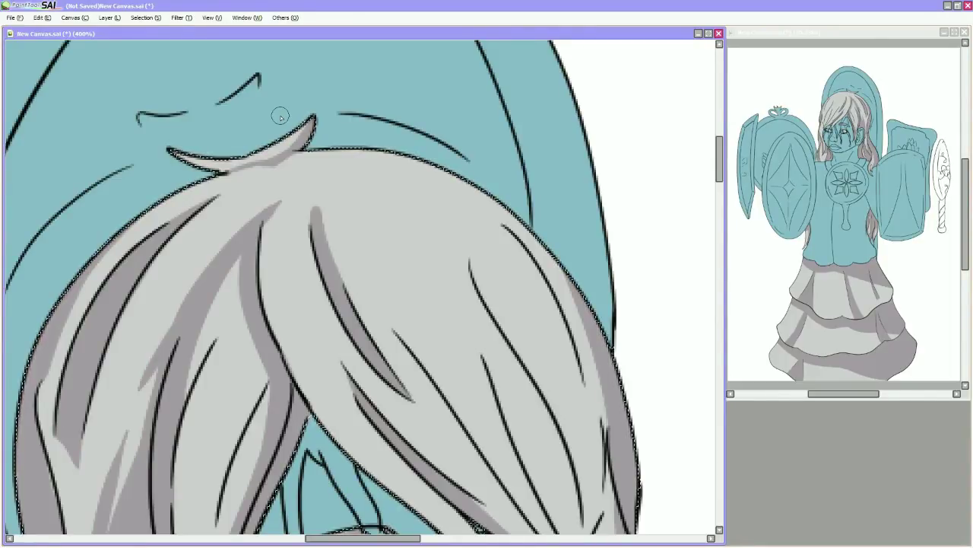
{"action": "scroll", "coordinate": [326, 198], "scroll_direction": "down", "scroll_amount": 3}
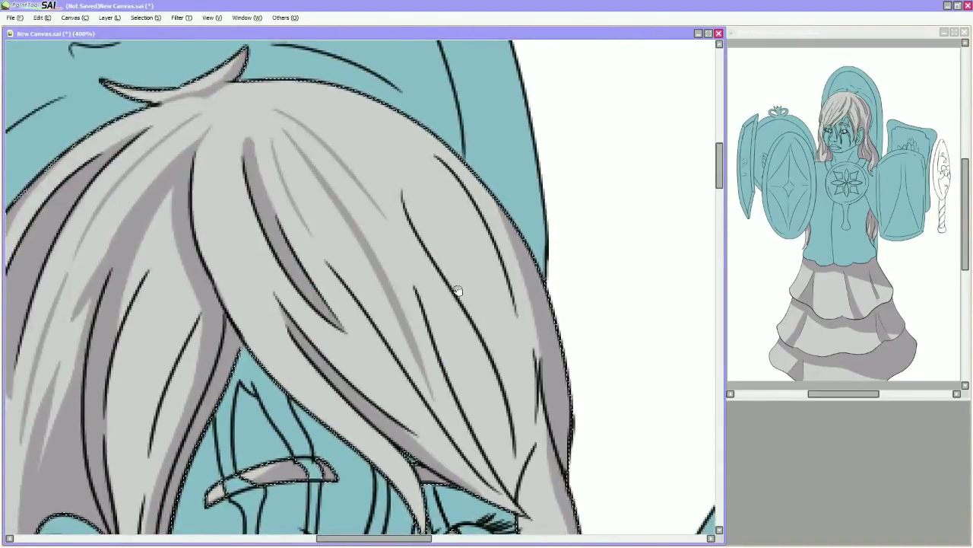
{"action": "scroll", "coordinate": [406, 250], "scroll_direction": "down", "scroll_amount": 3}
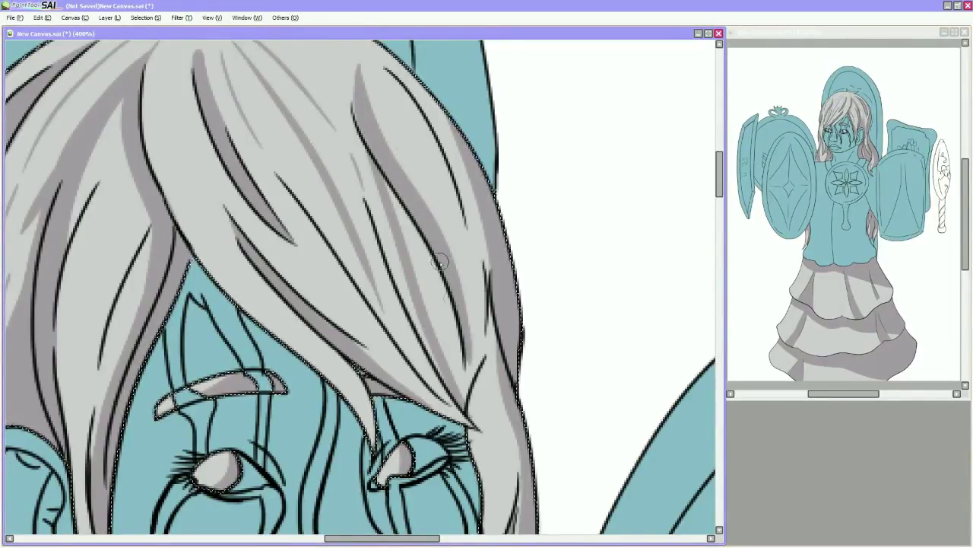
{"action": "scroll", "coordinate": [410, 213], "scroll_direction": "up", "scroll_amount": 3}
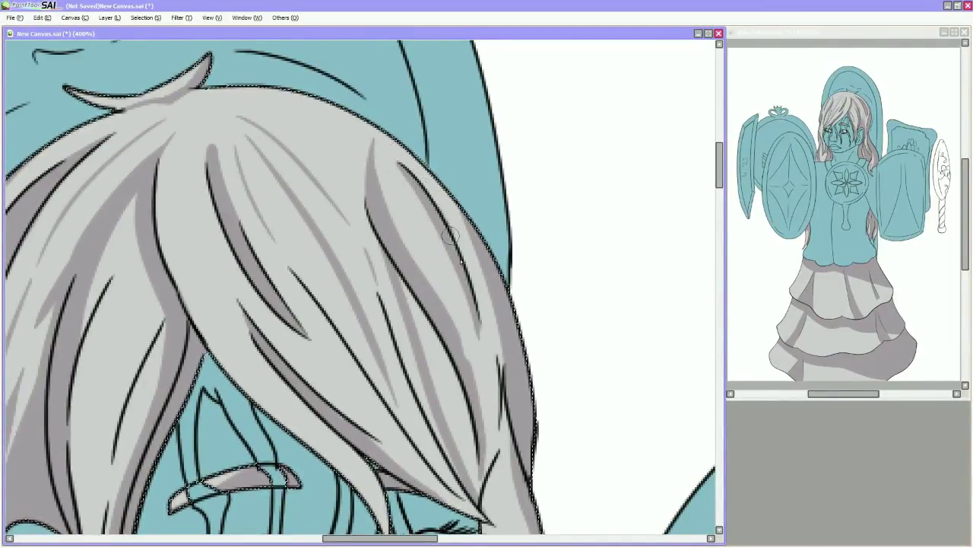
{"action": "scroll", "coordinate": [309, 181], "scroll_direction": "up", "scroll_amount": 2}
{"action": "scroll", "coordinate": [214, 242], "scroll_direction": "down", "scroll_amount": 4}
Add thin strand shadows beside the parting, through the near-side hair and down the far-side lock
{"action": "left_click_drag", "start_coordinate": [199, 107], "coordinate": [259, 316]}
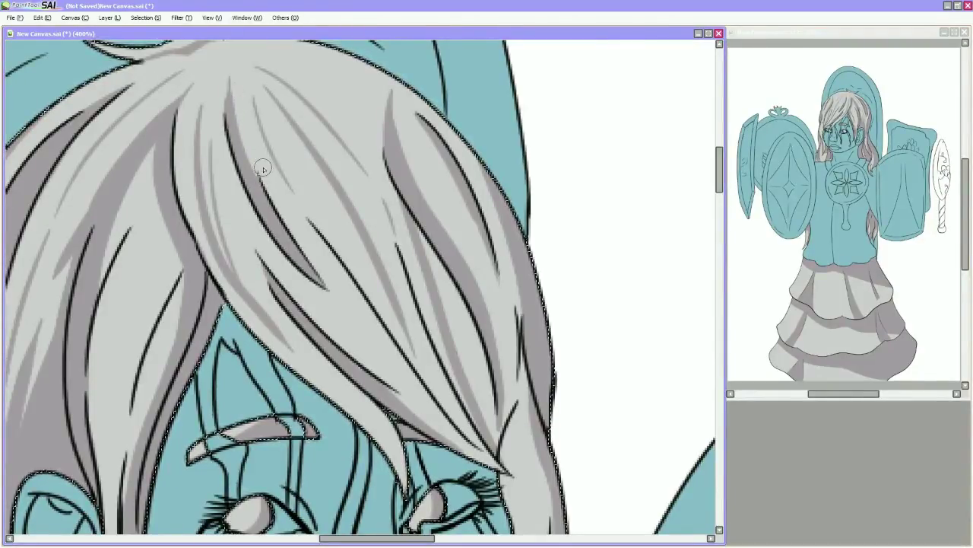
{"action": "left_click_drag", "start_coordinate": [378, 343], "coordinate": [299, 109]}
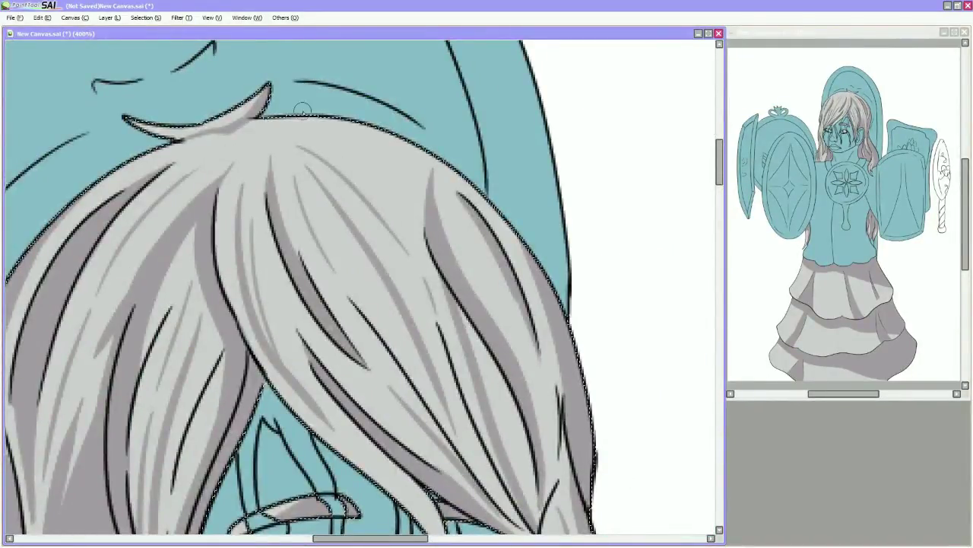
{"action": "left_click_drag", "start_coordinate": [426, 456], "coordinate": [449, 134]}
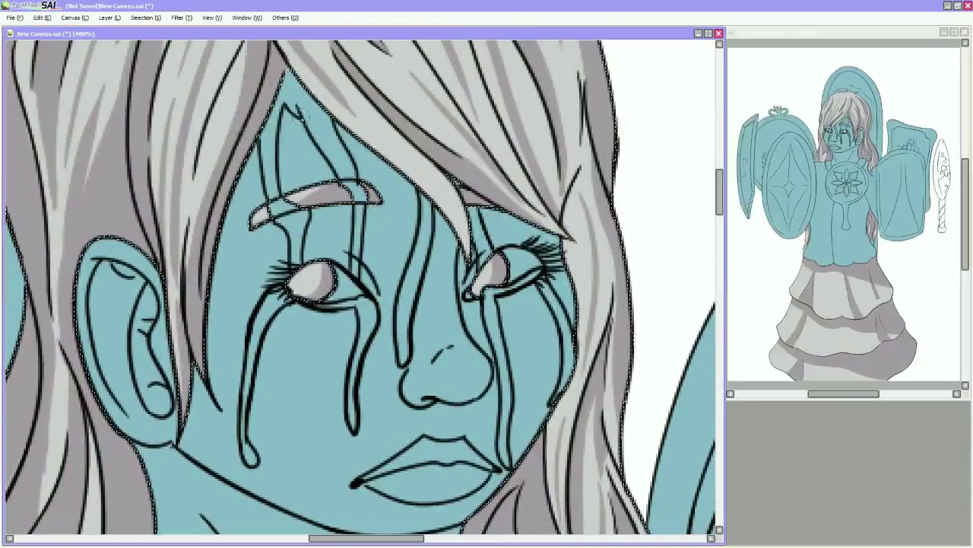
Paint a second, darker shadow on the fringe's underside and the hair lock beside the far cheek
{"action": "left_click_drag", "start_coordinate": [299, 113], "coordinate": [388, 250]}
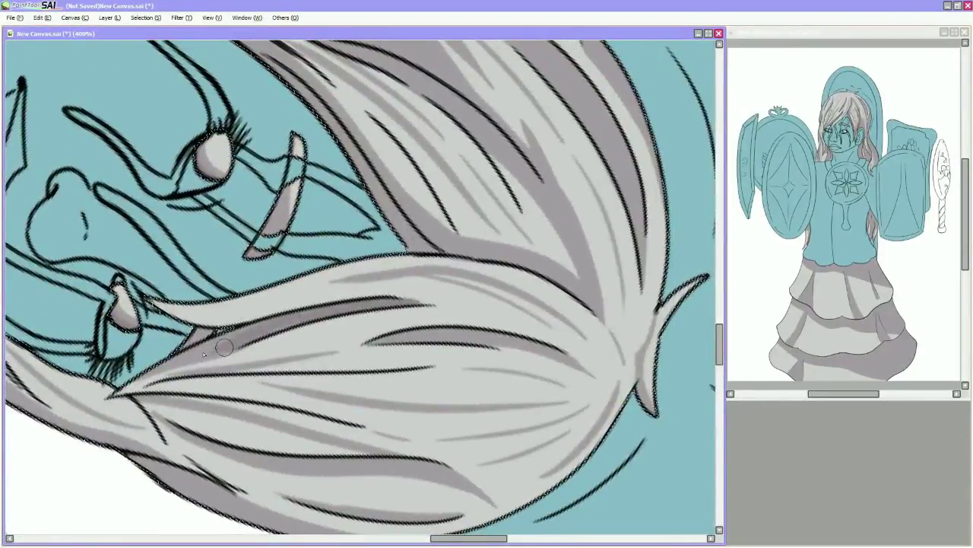
{"action": "left_click_drag", "start_coordinate": [279, 342], "coordinate": [197, 369]}
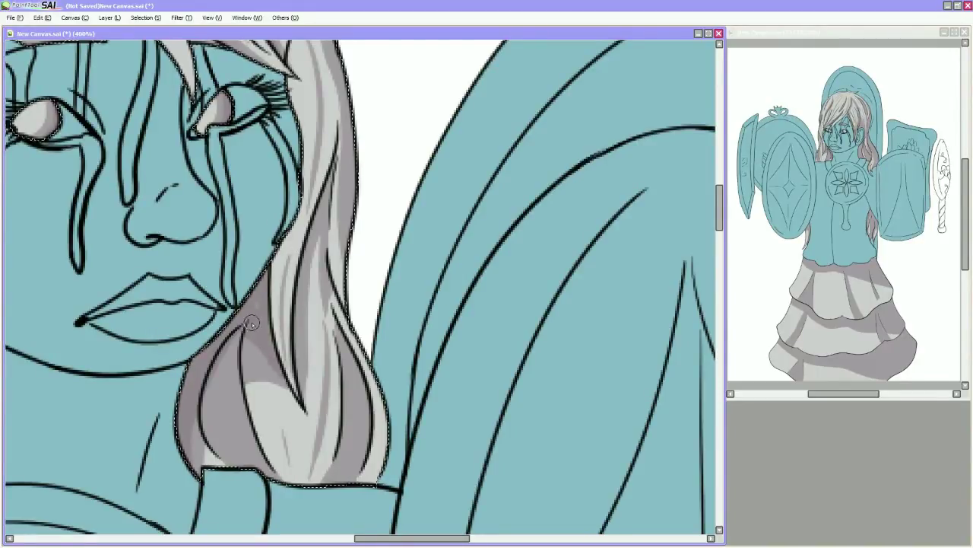
{"action": "left_click_drag", "start_coordinate": [236, 319], "coordinate": [216, 457]}
{"action": "left_click_drag", "start_coordinate": [228, 343], "coordinate": [211, 397]}
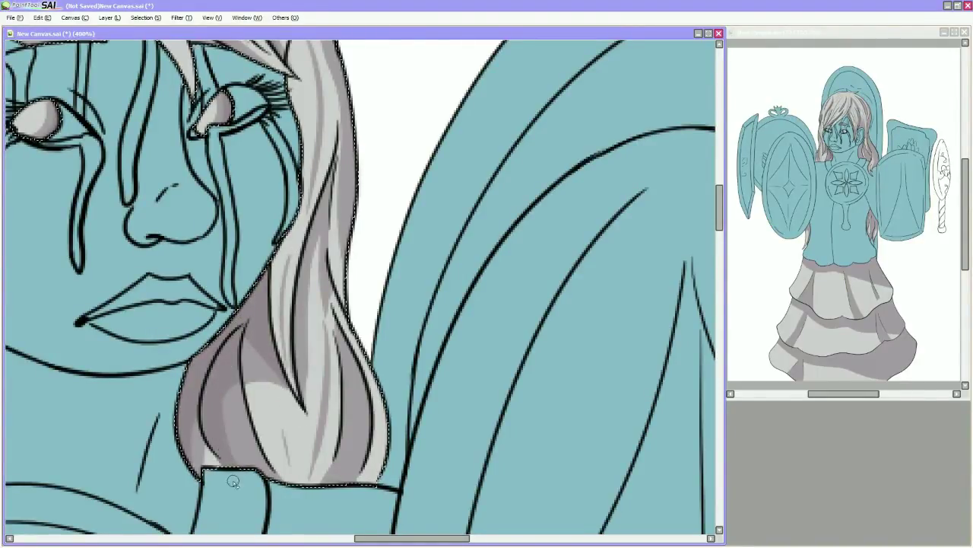
{"action": "left_click_drag", "start_coordinate": [229, 478], "coordinate": [428, 406]}
Deepen the shadows on the near-side hair around and below the ear and along its outer edge
{"action": "left_click_drag", "start_coordinate": [278, 496], "coordinate": [352, 166]}
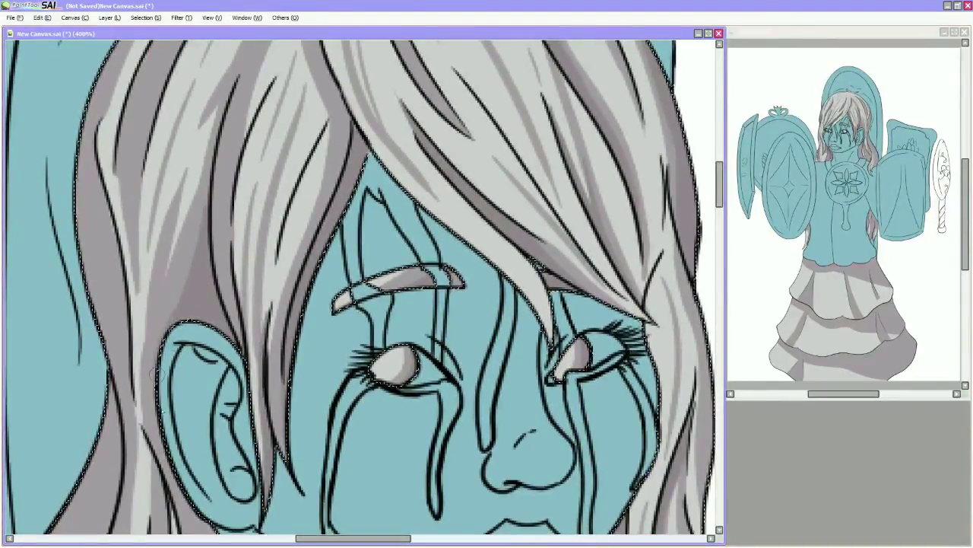
{"action": "scroll", "coordinate": [202, 487], "scroll_direction": "down", "scroll_amount": 5}
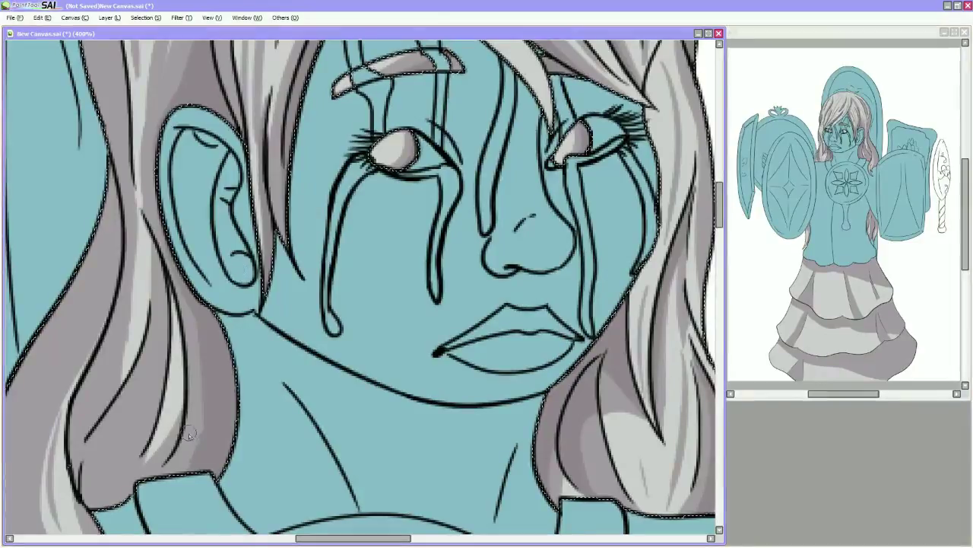
{"action": "mouse_move", "coordinate": [158, 313]}
{"action": "left_mouse_down"}
{"action": "mouse_move", "coordinate": [220, 472]}
{"action": "mouse_move", "coordinate": [107, 517]}
{"action": "mouse_move", "coordinate": [114, 290]}
{"action": "mouse_move", "coordinate": [82, 354]}
{"action": "mouse_move", "coordinate": [107, 452]}
{"action": "left_mouse_up"}
{"action": "scroll", "coordinate": [161, 340], "scroll_direction": "up", "scroll_amount": 6}
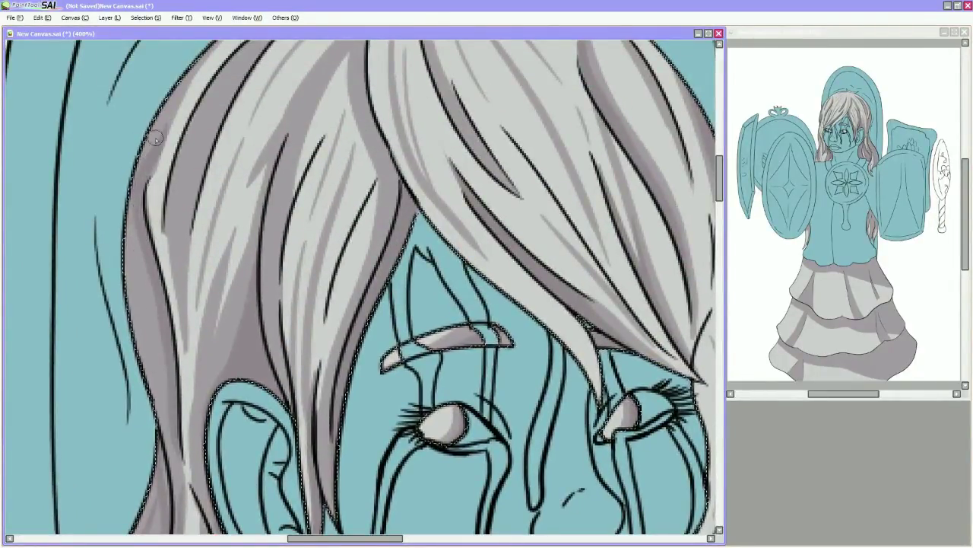
{"action": "scroll", "coordinate": [239, 220], "scroll_direction": "down", "scroll_amount": 1}
{"action": "scroll", "coordinate": [239, 220], "scroll_direction": "up", "scroll_amount": 1}
{"action": "mouse_move", "coordinate": [194, 245]}
{"action": "left_mouse_down"}
{"action": "mouse_move", "coordinate": [159, 330]}
{"action": "mouse_move", "coordinate": [133, 508]}
{"action": "left_mouse_up"}
Deepen the shadows between the strands of the hair ends hanging beside the waist
{"action": "mouse_move", "coordinate": [634, 511]}
{"action": "left_mouse_down"}
{"action": "mouse_move", "coordinate": [550, 283]}
{"action": "mouse_move", "coordinate": [519, 245]}
{"action": "mouse_move", "coordinate": [313, 200]}
{"action": "left_mouse_up"}
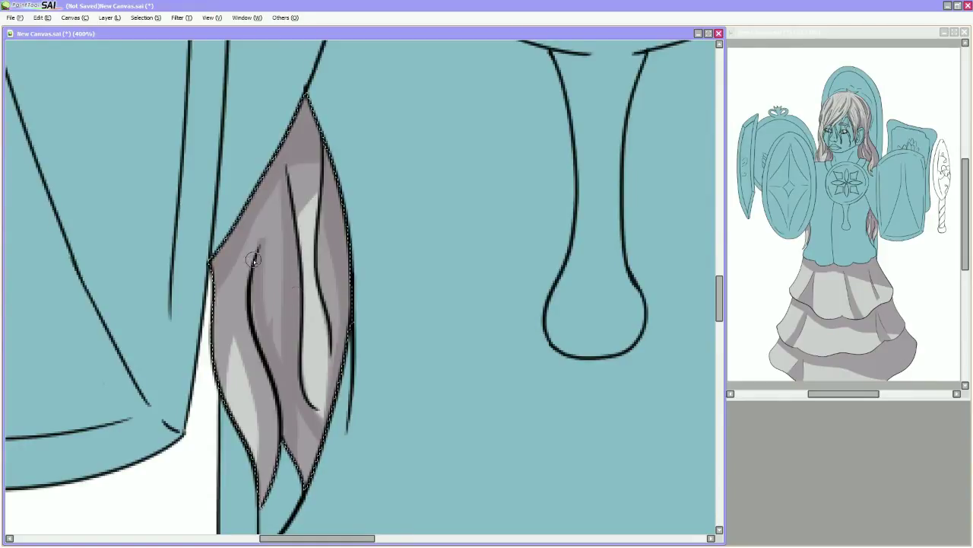
{"action": "left_click_drag", "start_coordinate": [286, 287], "coordinate": [266, 380]}
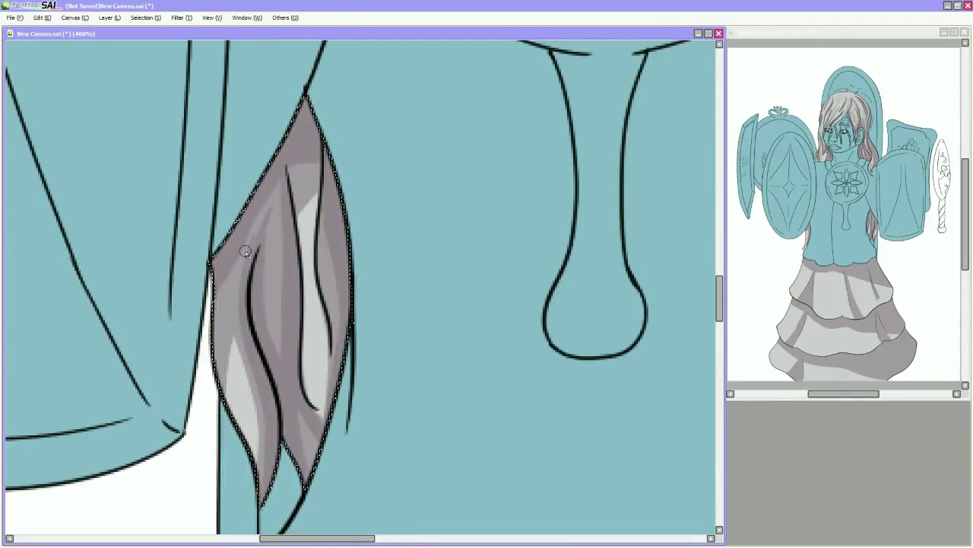
{"action": "left_click_drag", "start_coordinate": [220, 417], "coordinate": [376, 271]}
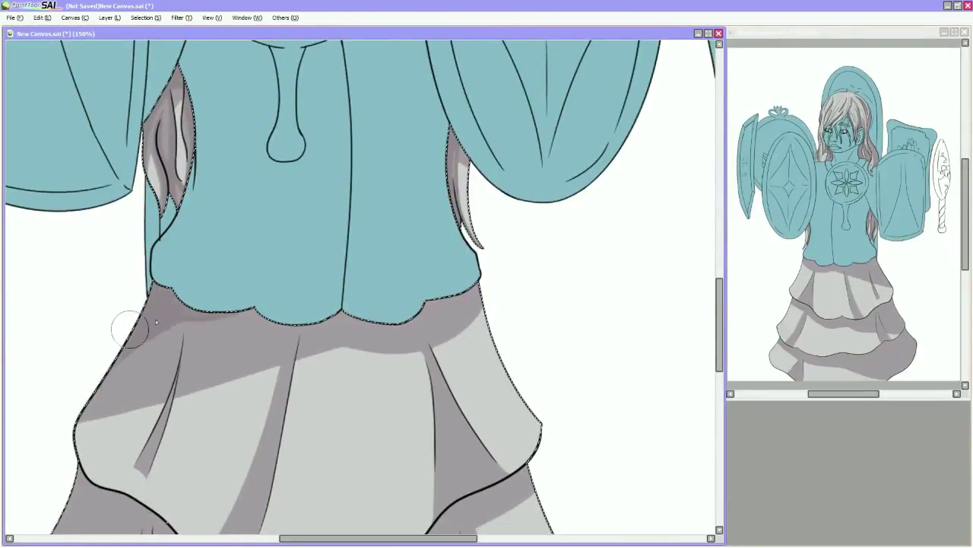
Paint a darker shadow on the skirt's top tier directly beneath the bodice's scalloped hem
{"action": "left_click_drag", "start_coordinate": [130, 329], "coordinate": [337, 322]}
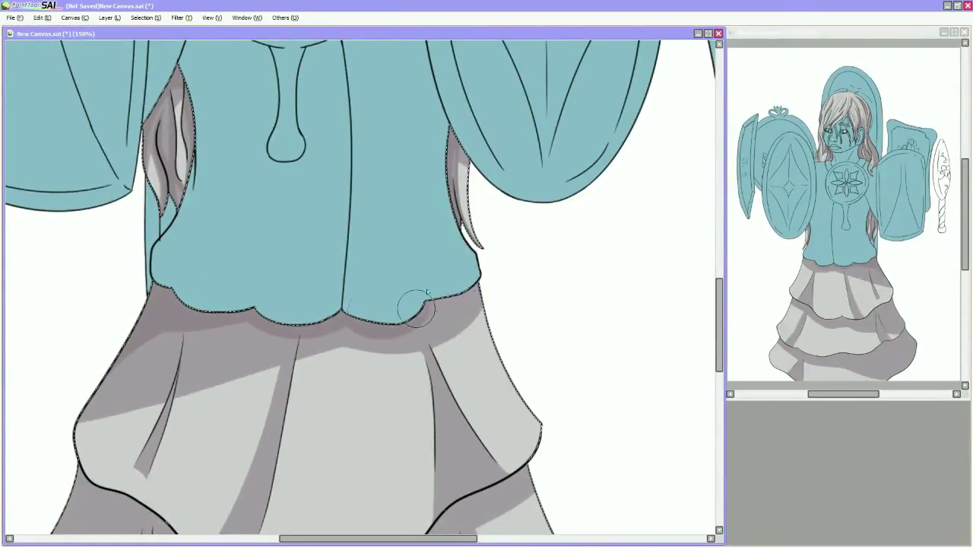
{"action": "mouse_move", "coordinate": [66, 481]}
{"action": "left_mouse_down"}
{"action": "mouse_move", "coordinate": [152, 244]}
{"action": "mouse_move", "coordinate": [240, 322]}
{"action": "mouse_move", "coordinate": [326, 322]}
{"action": "mouse_move", "coordinate": [393, 232]}
{"action": "left_mouse_up"}
{"action": "key", "text": "Delete"}
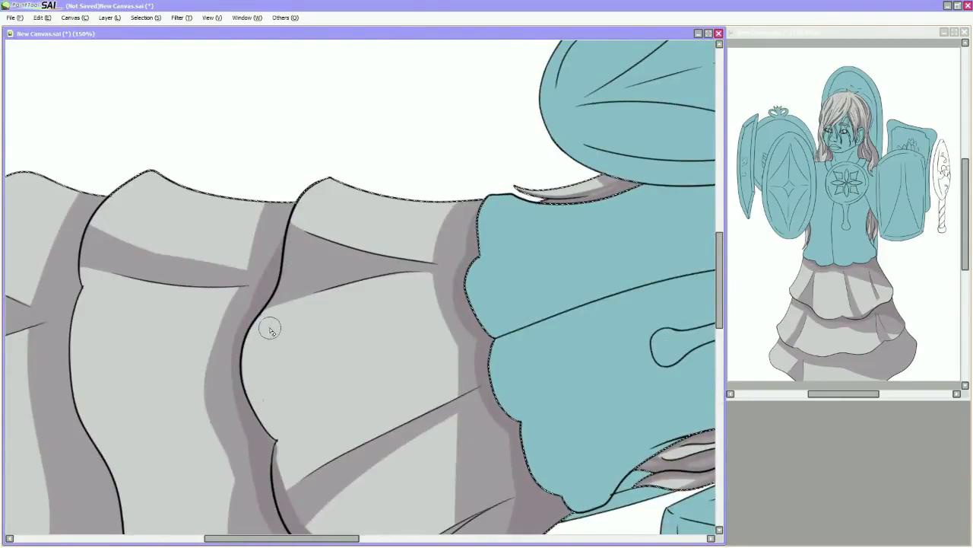
Add a darker shadow on the skirt's middle tier along the underside of the top tier's hem
{"action": "key", "text": "Delete"}
{"action": "key", "text": "Delete"}
{"action": "key", "text": "Delete"}
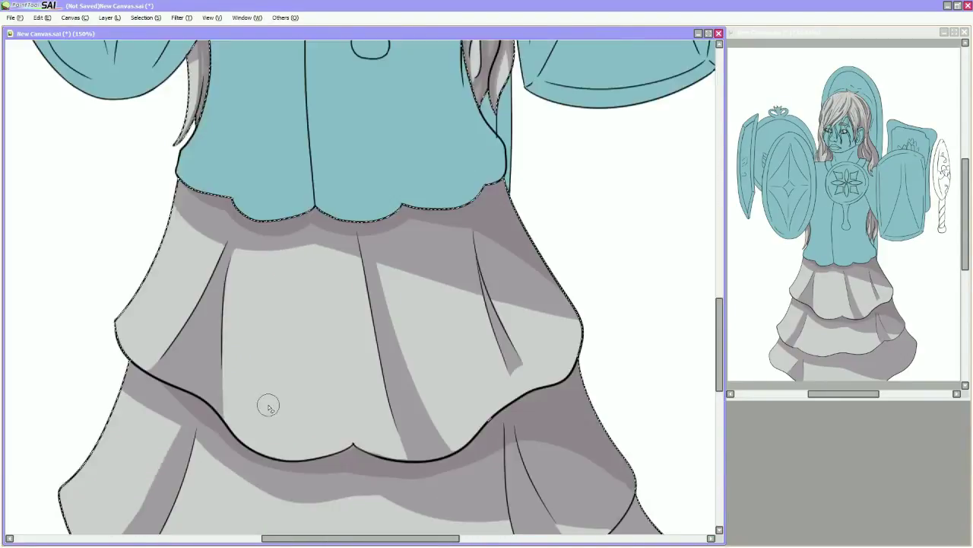
{"action": "left_click_drag", "start_coordinate": [269, 406], "coordinate": [144, 249]}
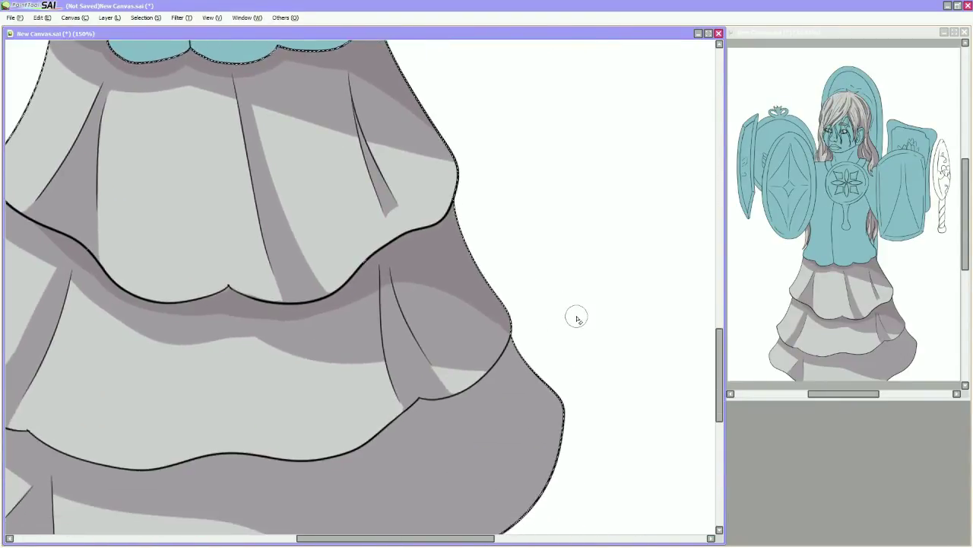
Add a darker shadow on the skirt's bottom tier along the underside of the middle tier's hem
{"action": "mouse_move", "coordinate": [501, 294]}
{"action": "left_mouse_down"}
{"action": "mouse_move", "coordinate": [332, 378]}
{"action": "mouse_move", "coordinate": [159, 370]}
{"action": "mouse_move", "coordinate": [135, 239]}
{"action": "left_mouse_up"}
{"action": "key", "text": "Delete"}
{"action": "mouse_move", "coordinate": [217, 283]}
{"action": "left_mouse_down"}
{"action": "mouse_move", "coordinate": [162, 330]}
{"action": "mouse_move", "coordinate": [217, 419]}
{"action": "left_mouse_up"}
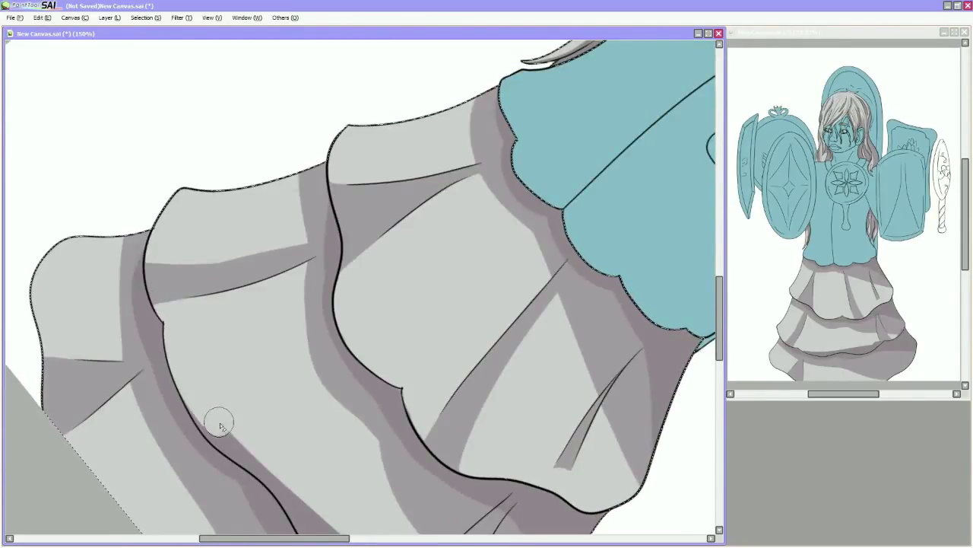
{"action": "key", "text": "End"}
{"action": "left_click_drag", "start_coordinate": [160, 268], "coordinate": [156, 339]}
{"action": "scroll", "coordinate": [156, 338], "scroll_direction": "down", "scroll_amount": 3}
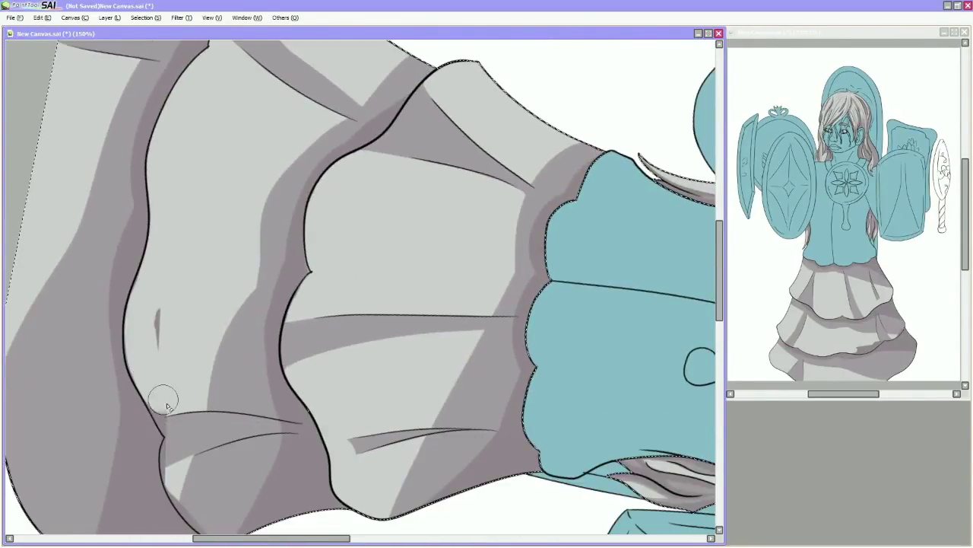
{"action": "key", "text": "End"}
{"action": "key", "text": "Home"}
{"action": "scroll", "coordinate": [413, 396], "scroll_direction": "down", "scroll_amount": 2}
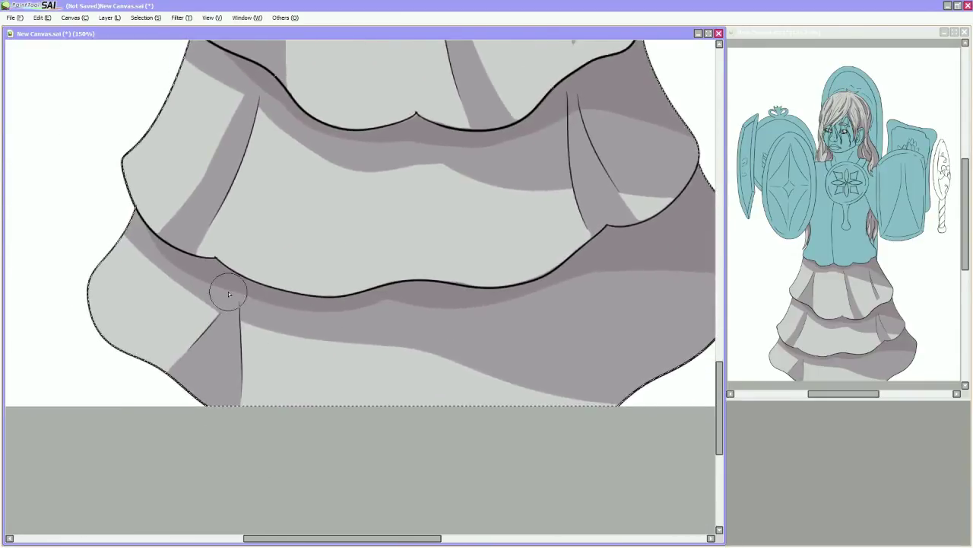
Deepen the fold shadows on the skirt's bottom and middle tiers
{"action": "scroll", "coordinate": [228, 294], "scroll_direction": "right", "scroll_amount": 1}
{"action": "left_click_drag", "start_coordinate": [178, 346], "coordinate": [195, 318]}
{"action": "scroll", "coordinate": [215, 256], "scroll_direction": "up", "scroll_amount": 3}
{"action": "left_click_drag", "start_coordinate": [206, 250], "coordinate": [206, 337]}
{"action": "scroll", "coordinate": [326, 326], "scroll_direction": "right", "scroll_amount": 2}
{"action": "scroll", "coordinate": [326, 325], "scroll_direction": "up", "scroll_amount": 2}
Paint darker shadows along the fold lines of the skirt's top tier
{"action": "left_click_drag", "start_coordinate": [319, 251], "coordinate": [350, 359]}
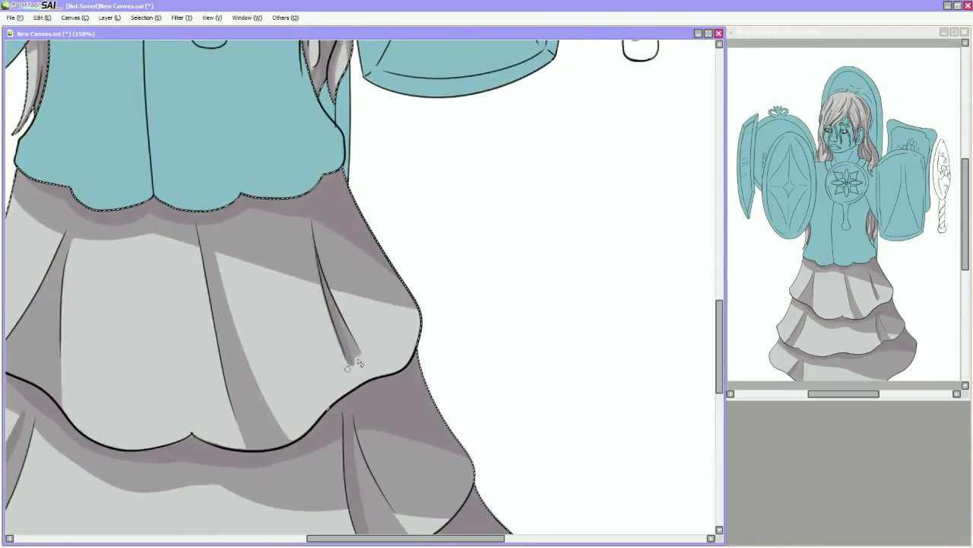
{"action": "scroll", "coordinate": [359, 363], "scroll_direction": "down", "scroll_amount": 1}
{"action": "scroll", "coordinate": [359, 363], "scroll_direction": "left", "scroll_amount": 2}
{"action": "left_click_drag", "start_coordinate": [216, 215], "coordinate": [263, 435]}
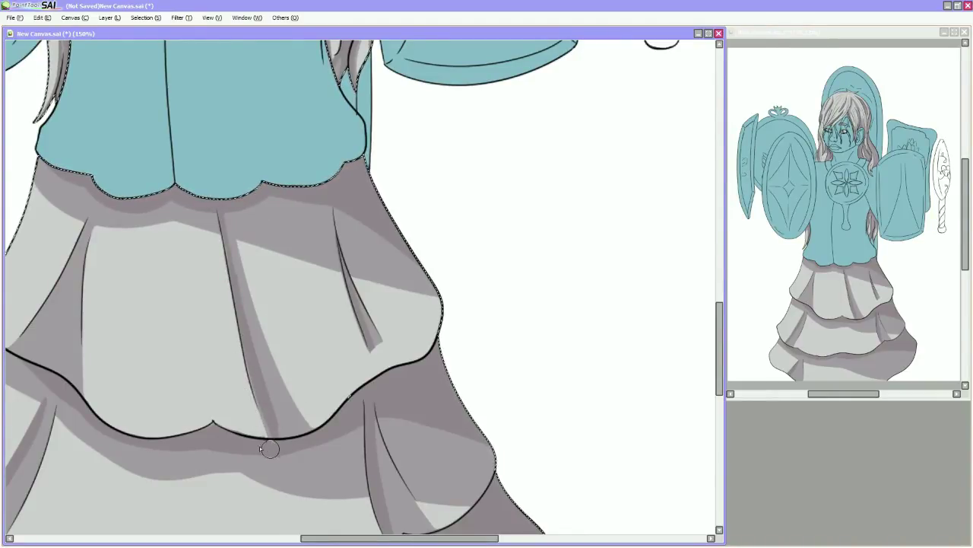
{"action": "scroll", "coordinate": [228, 289], "scroll_direction": "left", "scroll_amount": 10}
{"action": "mouse_move", "coordinate": [227, 216]}
{"action": "left_mouse_down"}
{"action": "mouse_move", "coordinate": [251, 312]}
{"action": "mouse_move", "coordinate": [144, 339]}
{"action": "left_mouse_up"}
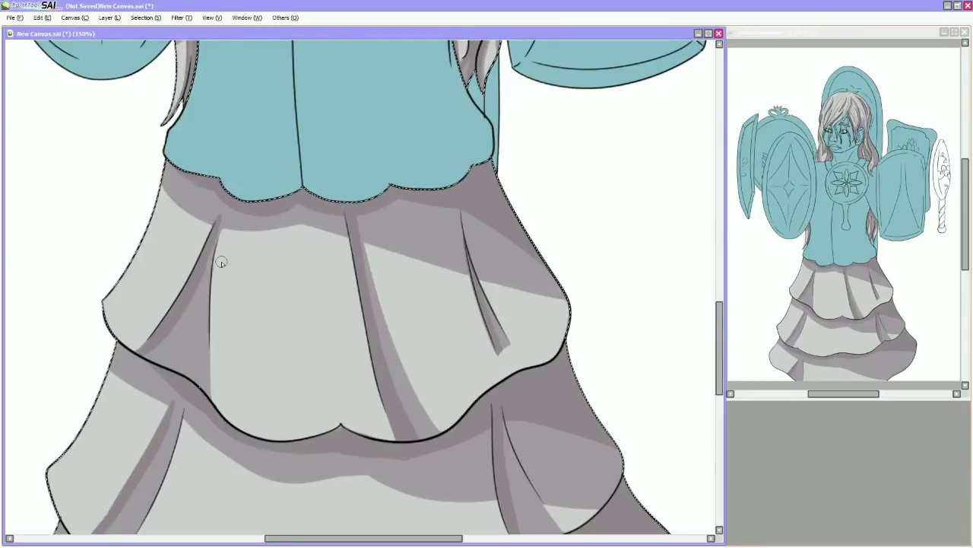
Select the skin of the face, neck and ear, plus the fingers showing behind the side mirrors
{"action": "scroll", "coordinate": [300, 365], "scroll_direction": "down", "scroll_amount": 5}
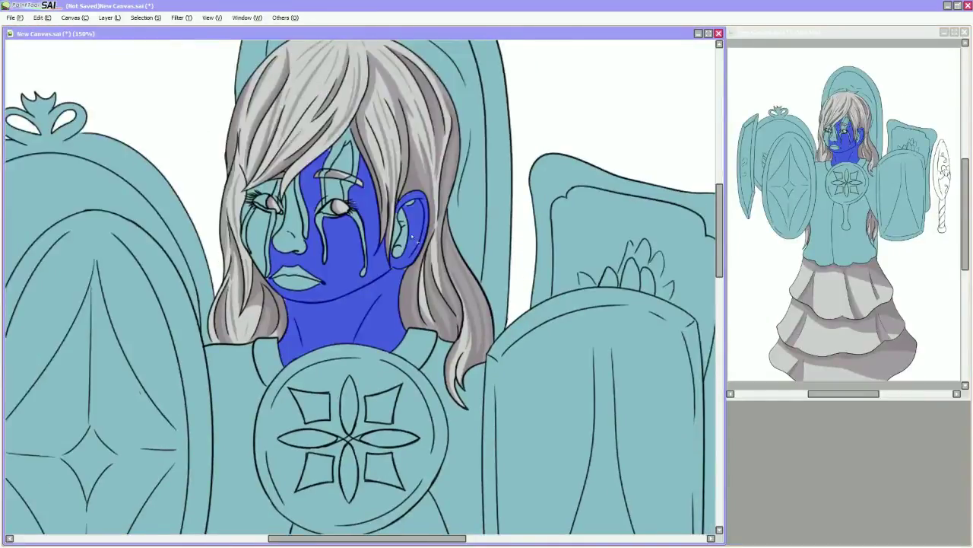
{"action": "scroll", "coordinate": [357, 289], "scroll_direction": "right", "scroll_amount": 3}
{"action": "scroll", "coordinate": [357, 289], "scroll_direction": "left", "scroll_amount": 10}
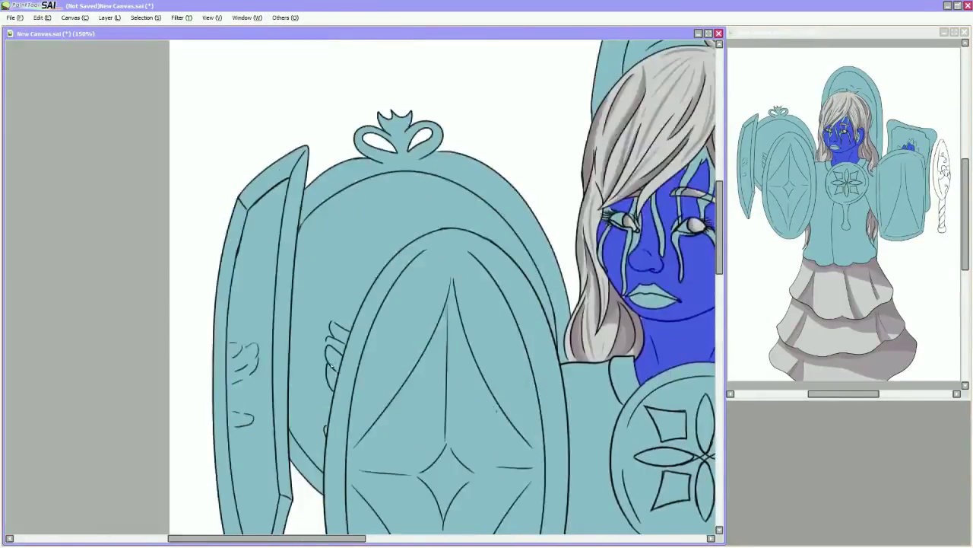
{"action": "scroll", "coordinate": [310, 434], "scroll_direction": "up", "scroll_amount": 4}
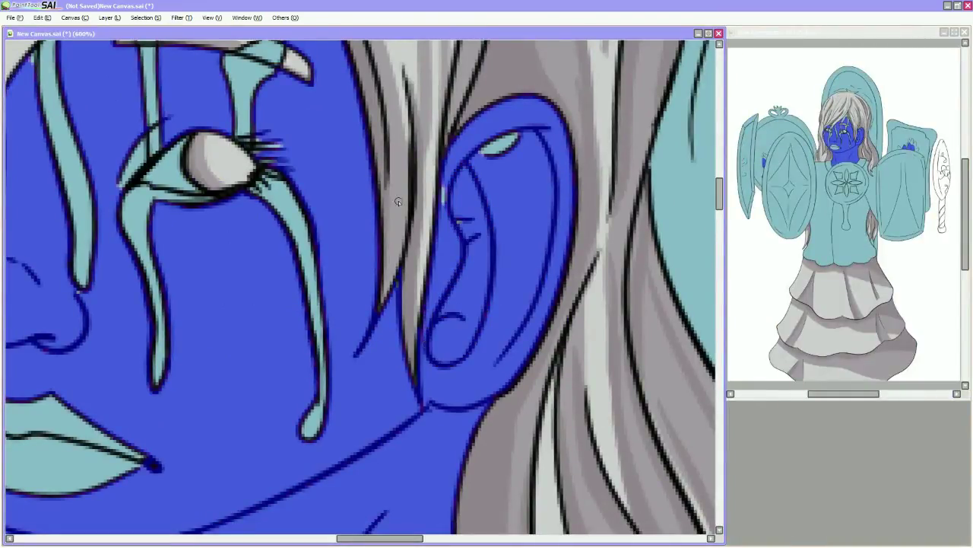
Add the missed skin gaps inside the ear, around the eyes and lashes, and under the fringe to the selection
{"action": "scroll", "coordinate": [398, 201], "scroll_direction": "up", "scroll_amount": 3}
{"action": "scroll", "coordinate": [406, 294], "scroll_direction": "left", "scroll_amount": 2}
{"action": "scroll", "coordinate": [405, 344], "scroll_direction": "left", "scroll_amount": 2}
{"action": "scroll", "coordinate": [434, 315], "scroll_direction": "up", "scroll_amount": 2}
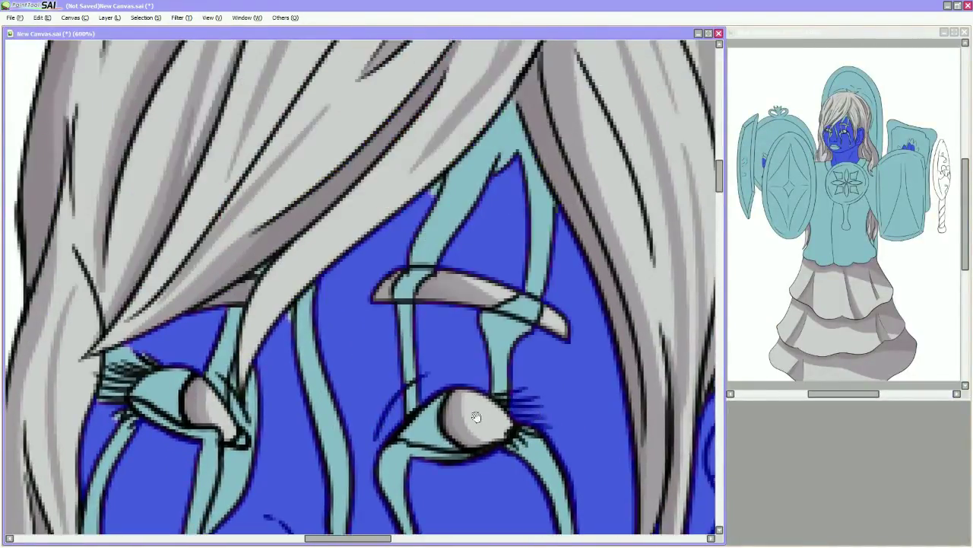
{"action": "scroll", "coordinate": [434, 315], "scroll_direction": "left", "scroll_amount": 3}
{"action": "scroll", "coordinate": [416, 243], "scroll_direction": "down", "scroll_amount": 2}
{"action": "scroll", "coordinate": [416, 242], "scroll_direction": "down", "scroll_amount": 3}
{"action": "scroll", "coordinate": [417, 243], "scroll_direction": "left", "scroll_amount": 1}
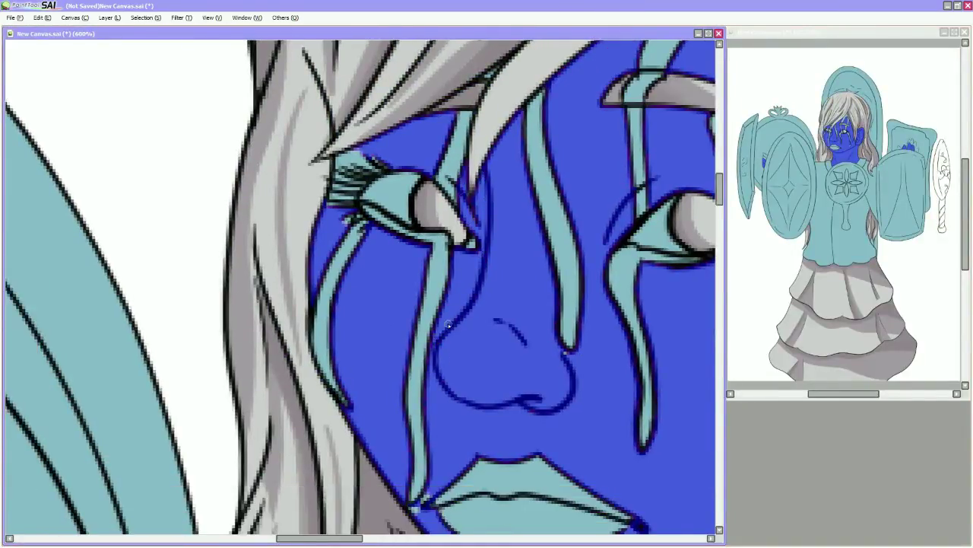
{"action": "scroll", "coordinate": [366, 303], "scroll_direction": "up", "scroll_amount": 4}
{"action": "scroll", "coordinate": [366, 302], "scroll_direction": "left", "scroll_amount": 1}
{"action": "scroll", "coordinate": [373, 325], "scroll_direction": "right", "scroll_amount": 3}
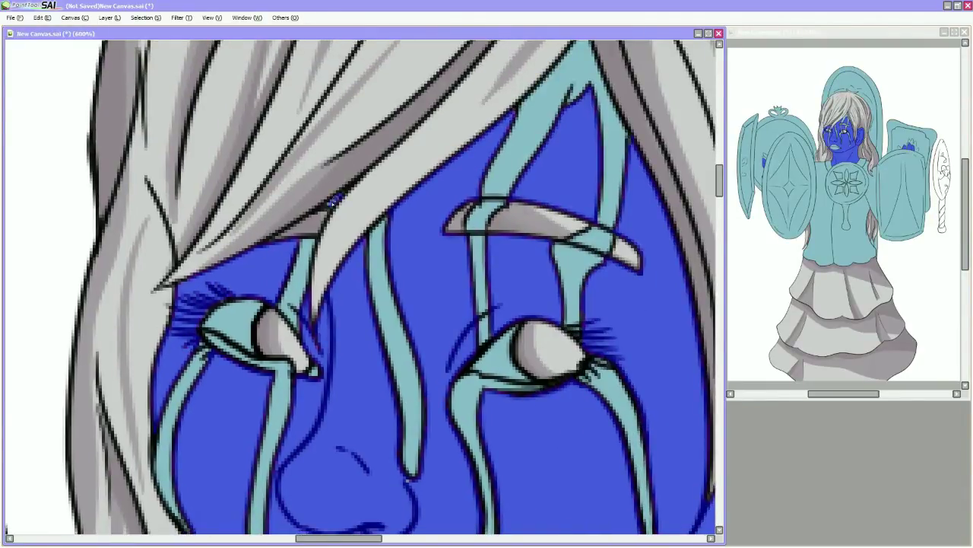
Fill the selected face, neck, ear and finger skin with a pale grey base colour
{"action": "scroll", "coordinate": [405, 225], "scroll_direction": "right", "scroll_amount": 1}
{"action": "scroll", "coordinate": [624, 336], "scroll_direction": "down", "scroll_amount": 5}
{"action": "scroll", "coordinate": [623, 337], "scroll_direction": "right", "scroll_amount": 3}
{"action": "scroll", "coordinate": [610, 220], "scroll_direction": "left", "scroll_amount": 4}
{"action": "scroll", "coordinate": [273, 280], "scroll_direction": "up", "scroll_amount": 4}
{"action": "scroll", "coordinate": [494, 189], "scroll_direction": "down", "scroll_amount": 5}
{"action": "scroll", "coordinate": [276, 385], "scroll_direction": "down", "scroll_amount": 8}
{"action": "scroll", "coordinate": [276, 385], "scroll_direction": "down", "scroll_amount": 5}
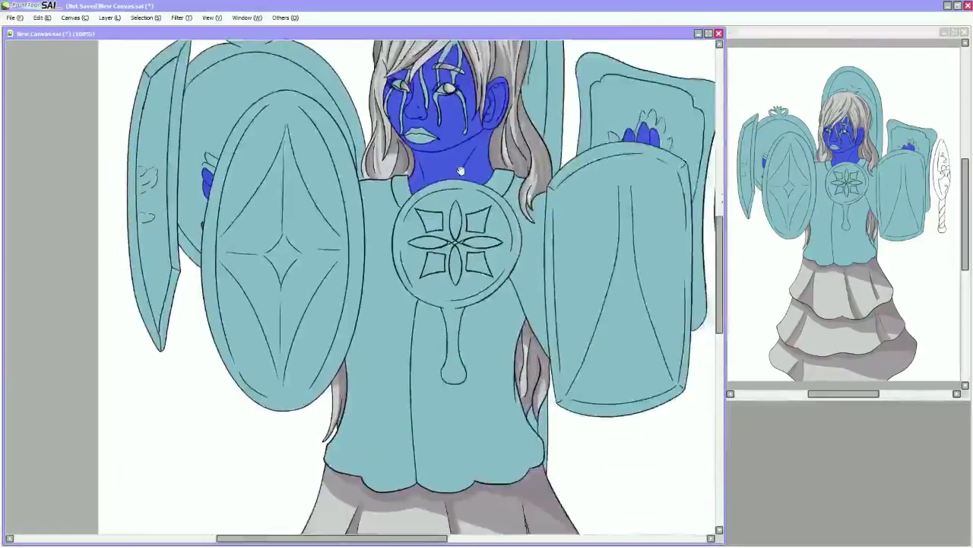
{"action": "key", "text": "Tab"}
{"action": "key", "text": "Tab"}
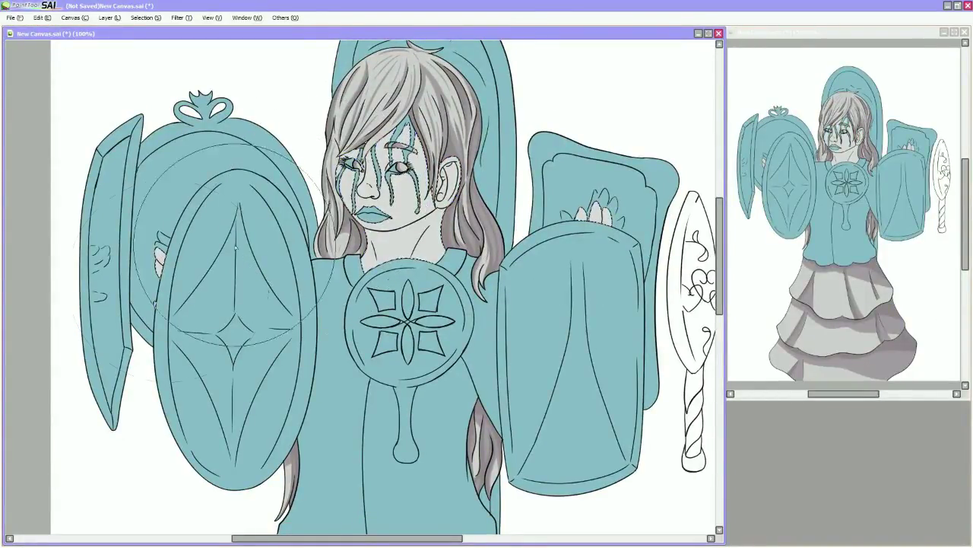
Paint a mid-grey shadow on the neck along the underside of the jawline
{"action": "key", "text": "Tab"}
{"action": "scroll", "coordinate": [236, 247], "scroll_direction": "up", "scroll_amount": 6}
{"action": "key", "text": "Tab"}
{"action": "left_click_drag", "start_coordinate": [517, 267], "coordinate": [259, 384]}
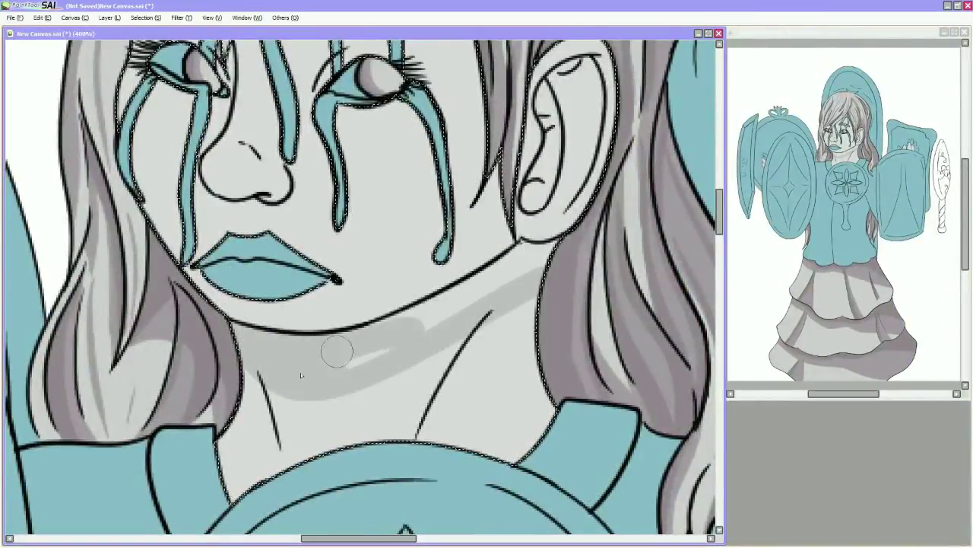
{"action": "left_click_drag", "start_coordinate": [525, 259], "coordinate": [350, 373]}
{"action": "left_click_drag", "start_coordinate": [547, 274], "coordinate": [334, 428]}
Paint mid-grey shadows in the inner ear, on the forehead under the fringe and along the side of the nose
{"action": "left_click_drag", "start_coordinate": [544, 107], "coordinate": [438, 251]}
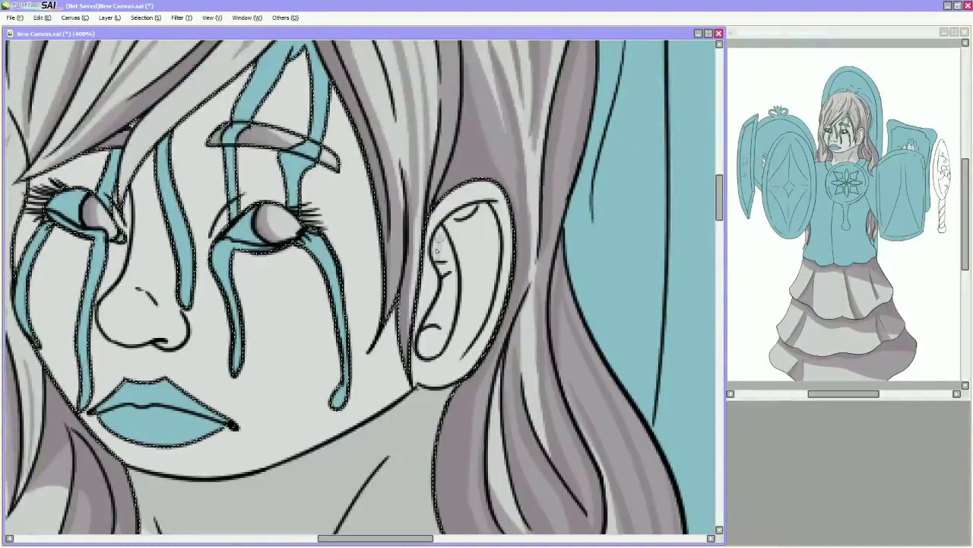
{"action": "left_click_drag", "start_coordinate": [183, 207], "coordinate": [277, 267]}
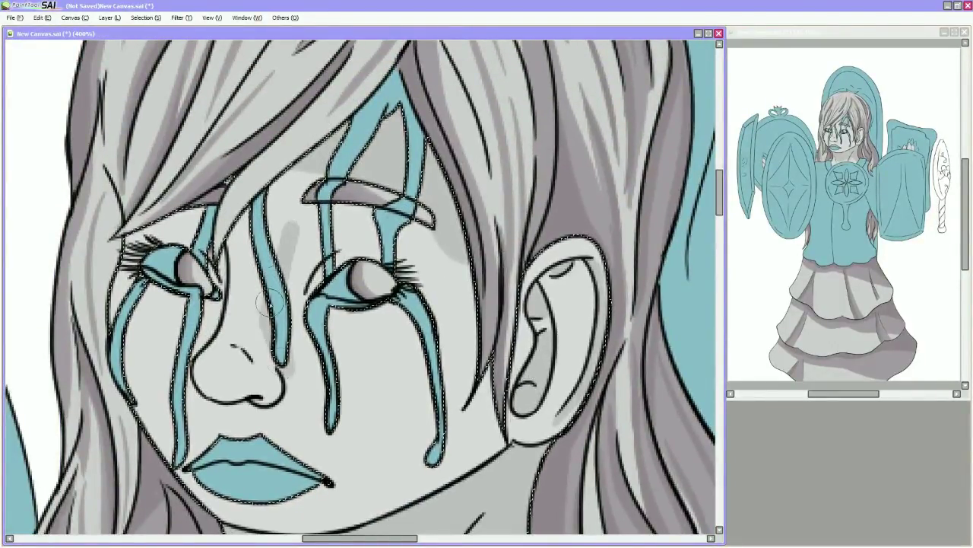
{"action": "mouse_move", "coordinate": [357, 112]}
{"action": "left_mouse_down"}
{"action": "mouse_move", "coordinate": [426, 228]}
{"action": "mouse_move", "coordinate": [464, 350]}
{"action": "mouse_move", "coordinate": [465, 279]}
{"action": "mouse_move", "coordinate": [450, 301]}
{"action": "left_mouse_up"}
{"action": "mouse_move", "coordinate": [462, 358]}
{"action": "left_mouse_down"}
{"action": "mouse_move", "coordinate": [426, 355]}
{"action": "mouse_move", "coordinate": [368, 262]}
{"action": "left_mouse_up"}
{"action": "mouse_move", "coordinate": [356, 174]}
{"action": "left_mouse_down"}
{"action": "mouse_move", "coordinate": [437, 266]}
{"action": "mouse_move", "coordinate": [710, 289]}
{"action": "left_mouse_up"}
Add a second, darker grey shadow under the jaw, on the forehead beneath the hair and on the earlobe
{"action": "key", "text": "Tab"}
{"action": "key", "text": "Tab"}
{"action": "left_click_drag", "start_coordinate": [269, 344], "coordinate": [522, 157]}
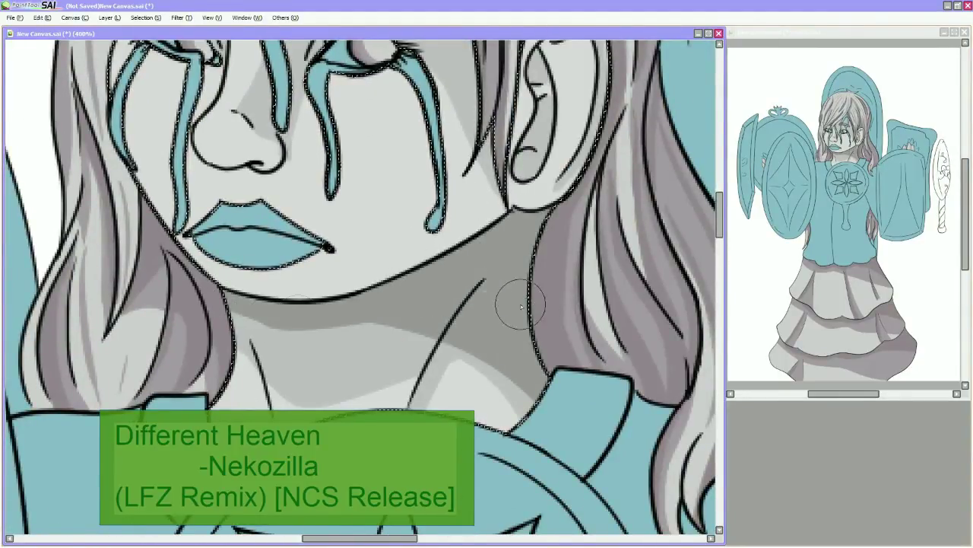
{"action": "left_click_drag", "start_coordinate": [453, 243], "coordinate": [505, 173]}
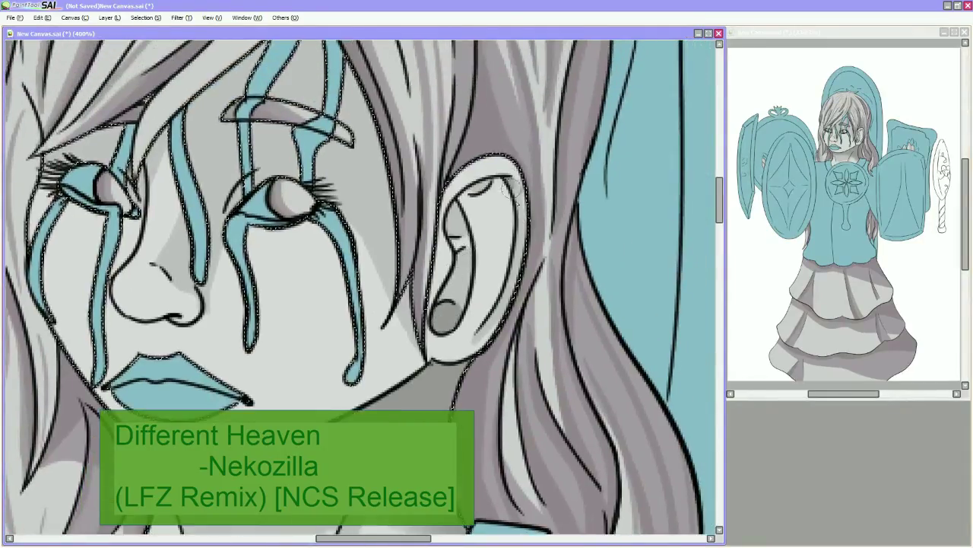
{"action": "left_click_drag", "start_coordinate": [445, 305], "coordinate": [544, 235]}
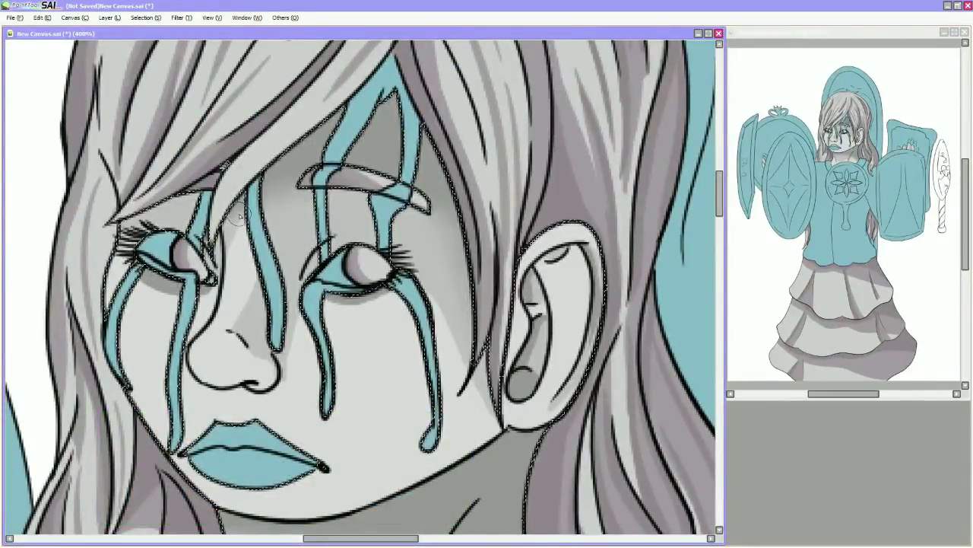
Soften the face and neck shading, add soft shadows under the eyes, and shade the fingers above the mirror
{"action": "left_click_drag", "start_coordinate": [240, 217], "coordinate": [290, 259]}
{"action": "scroll", "coordinate": [381, 281], "scroll_direction": "down", "scroll_amount": 3}
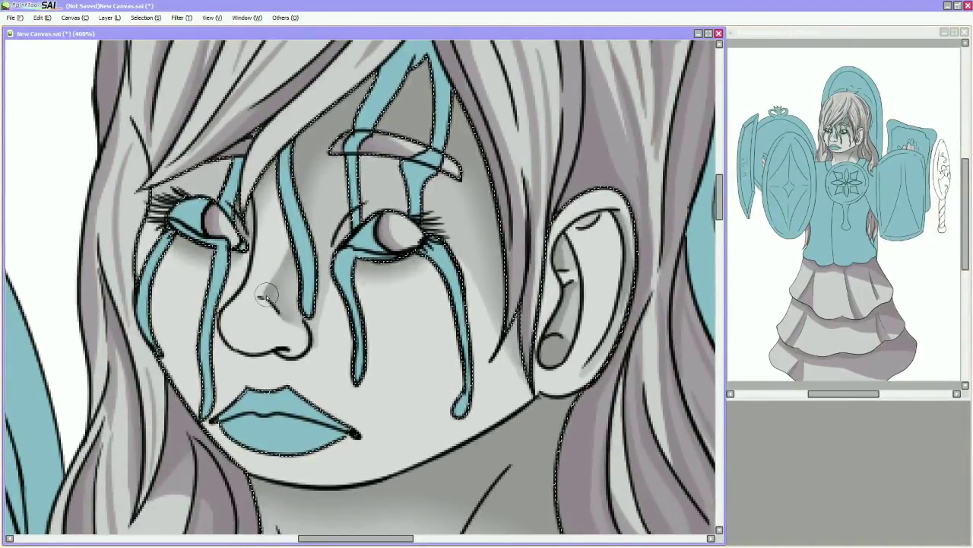
{"action": "scroll", "coordinate": [577, 221], "scroll_direction": "down", "scroll_amount": 4}
{"action": "scroll", "coordinate": [577, 221], "scroll_direction": "up", "scroll_amount": 4}
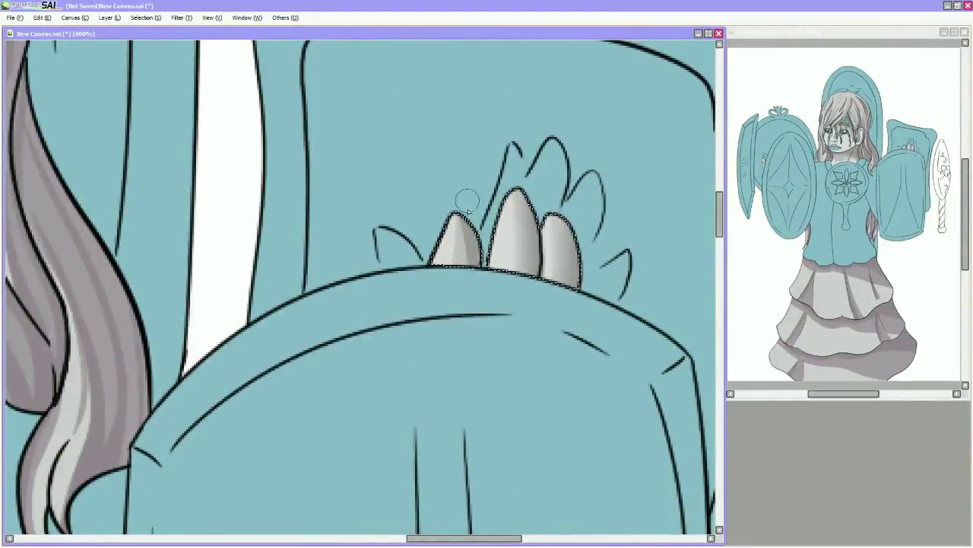
Select the whole shirt around the hand mirror, including the sleeve and collar areas
{"action": "scroll", "coordinate": [468, 199], "scroll_direction": "down", "scroll_amount": 4}
{"action": "left_click", "coordinate": [387, 282]}
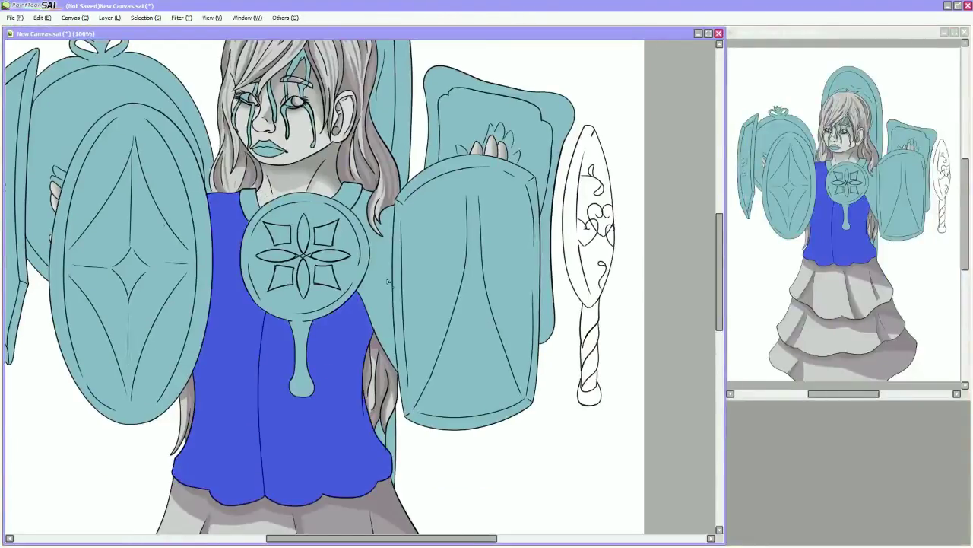
{"action": "scroll", "coordinate": [388, 281], "scroll_direction": "up", "scroll_amount": 4}
{"action": "scroll", "coordinate": [287, 391], "scroll_direction": "down", "scroll_amount": 3}
{"action": "scroll", "coordinate": [522, 235], "scroll_direction": "up", "scroll_amount": 10}
{"action": "scroll", "coordinate": [474, 391], "scroll_direction": "up", "scroll_amount": 4}
Add the streaks running down the forehead, nose and cheeks to the shirt selection
{"action": "left_click", "coordinate": [492, 221]}
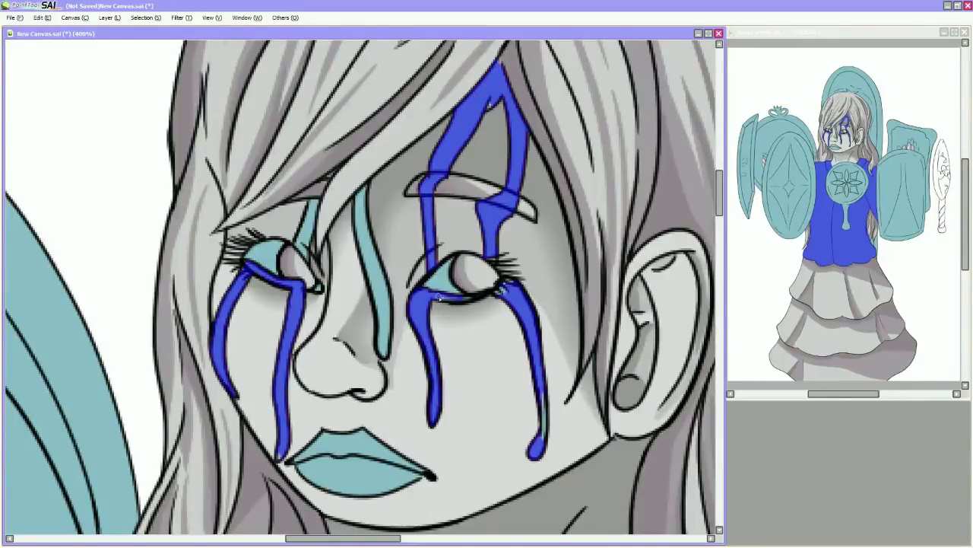
{"action": "key", "text": "Tab"}
{"action": "key", "text": "Tab"}
{"action": "left_click", "coordinate": [373, 334]}
{"action": "left_click", "coordinate": [310, 303]}
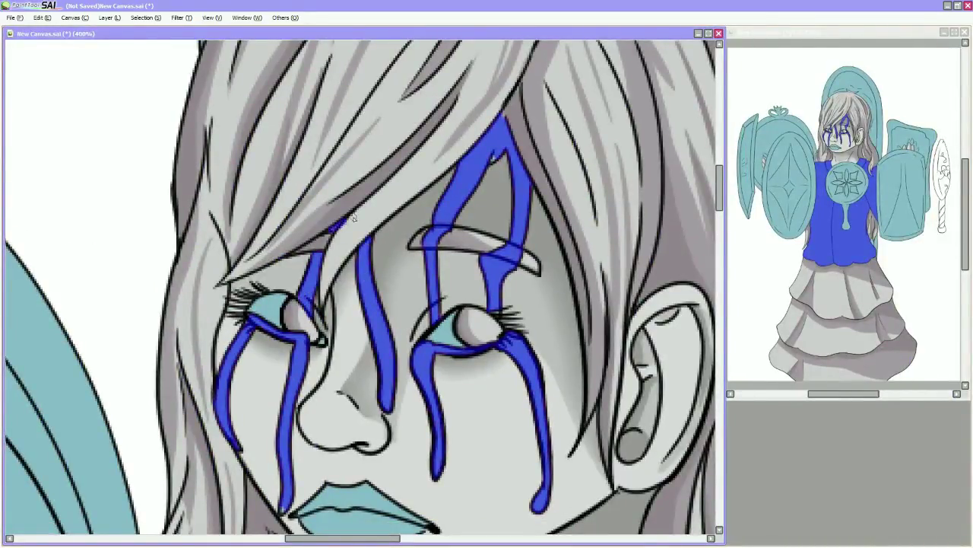
{"action": "scroll", "coordinate": [340, 224], "scroll_direction": "down", "scroll_amount": 2}
{"action": "scroll", "coordinate": [487, 320], "scroll_direction": "down", "scroll_amount": 5}
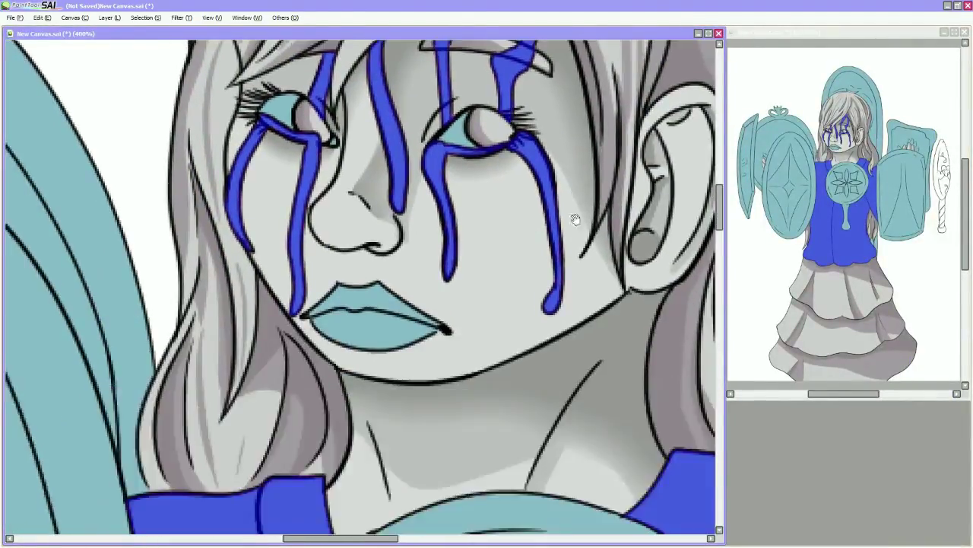
Fill the shirt with dark red and paint a darker shadow beneath the hand mirror and down the side under the arm
{"action": "key", "text": "Tab"}
{"action": "key", "text": "Tab"}
{"action": "key", "text": "Tab"}
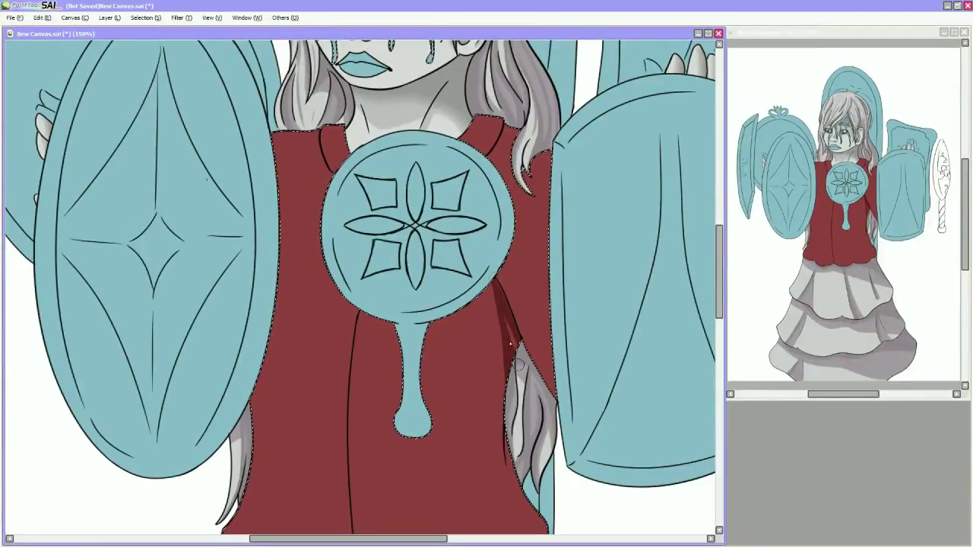
{"action": "scroll", "coordinate": [496, 312], "scroll_direction": "down", "scroll_amount": 2}
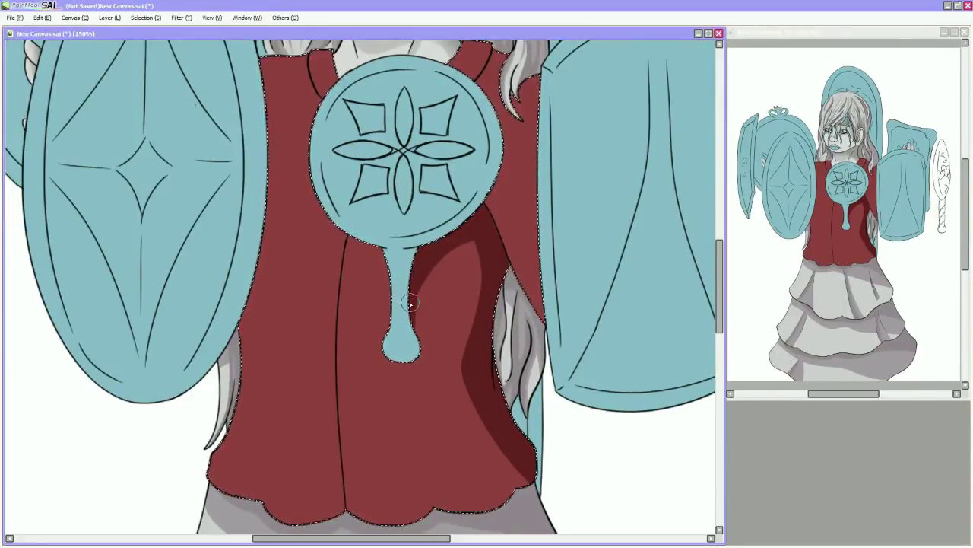
{"action": "scroll", "coordinate": [474, 241], "scroll_direction": "down", "scroll_amount": 2}
Paint a darker red shadow along the shirt's centre seam from the hand mirror down to the hem
{"action": "key", "text": "End"}
{"action": "key", "text": "End"}
{"action": "key", "text": "End"}
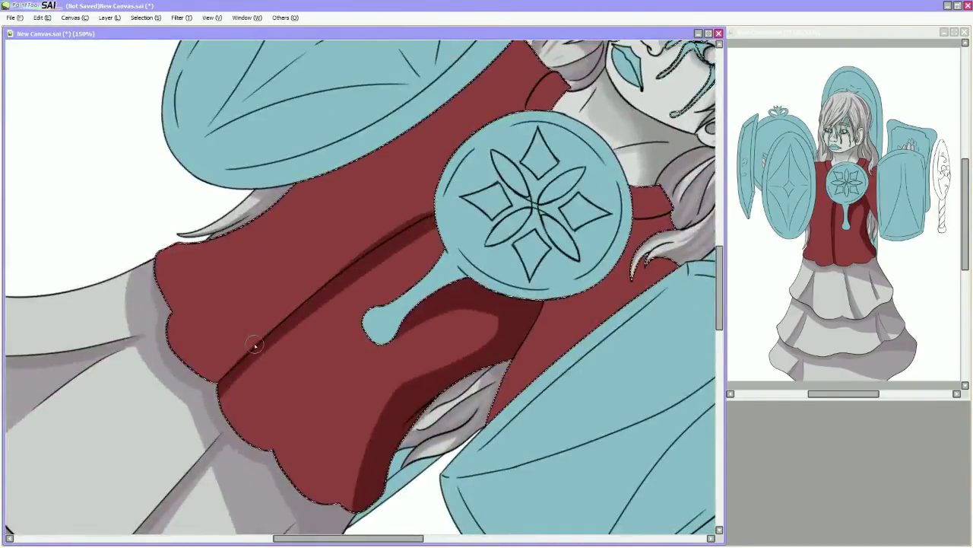
{"action": "key", "text": "Home"}
Shade the shirt's shoulders, sleeve and the side beside the oval mirror in darker red, blending the shadow edges
{"action": "scroll", "coordinate": [411, 305], "scroll_direction": "up", "scroll_amount": 5}
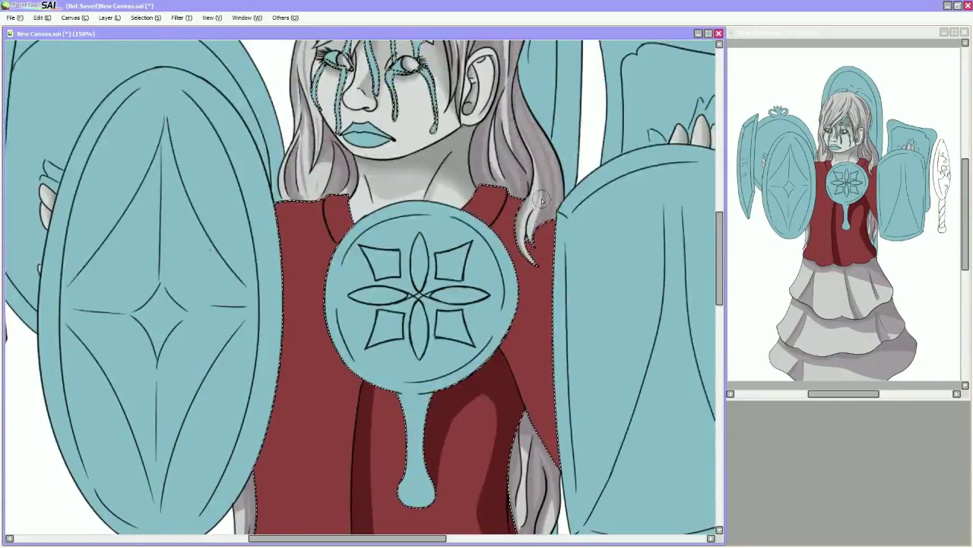
{"action": "scroll", "coordinate": [495, 329], "scroll_direction": "down", "scroll_amount": 2}
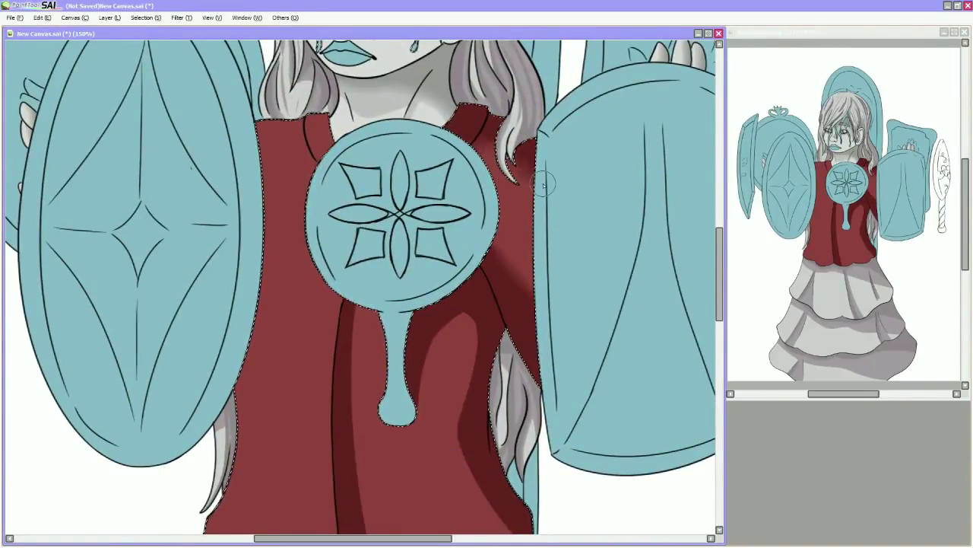
{"action": "scroll", "coordinate": [543, 185], "scroll_direction": "down", "scroll_amount": 2}
{"action": "scroll", "coordinate": [456, 297], "scroll_direction": "up", "scroll_amount": 3}
{"action": "scroll", "coordinate": [411, 212], "scroll_direction": "down", "scroll_amount": 3}
{"action": "scroll", "coordinate": [413, 212], "scroll_direction": "up", "scroll_amount": 3}
{"action": "mouse_move", "coordinate": [392, 141]}
{"action": "left_mouse_down"}
{"action": "mouse_move", "coordinate": [361, 426]}
{"action": "mouse_move", "coordinate": [377, 140]}
{"action": "left_mouse_up"}
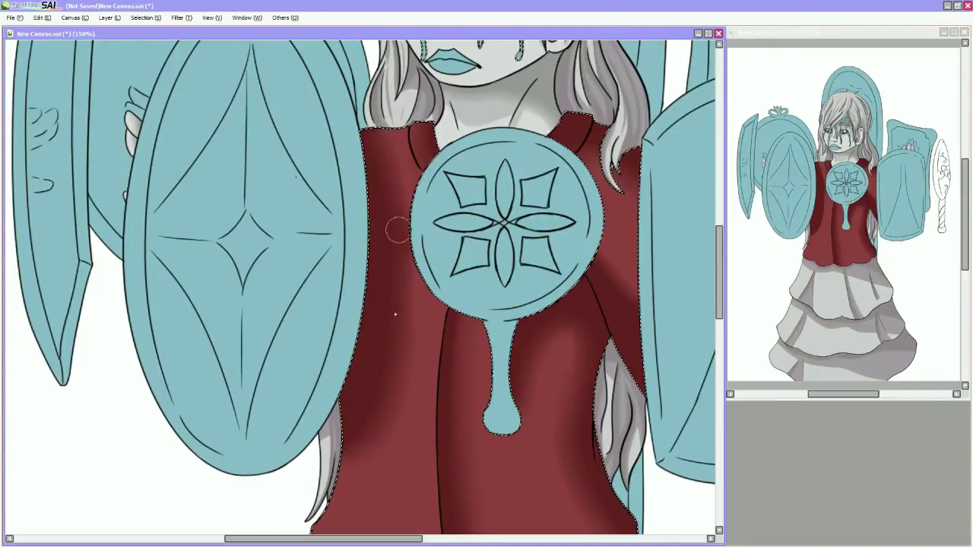
Paint the streaks running down the face dark red
{"action": "scroll", "coordinate": [395, 313], "scroll_direction": "down", "scroll_amount": 3}
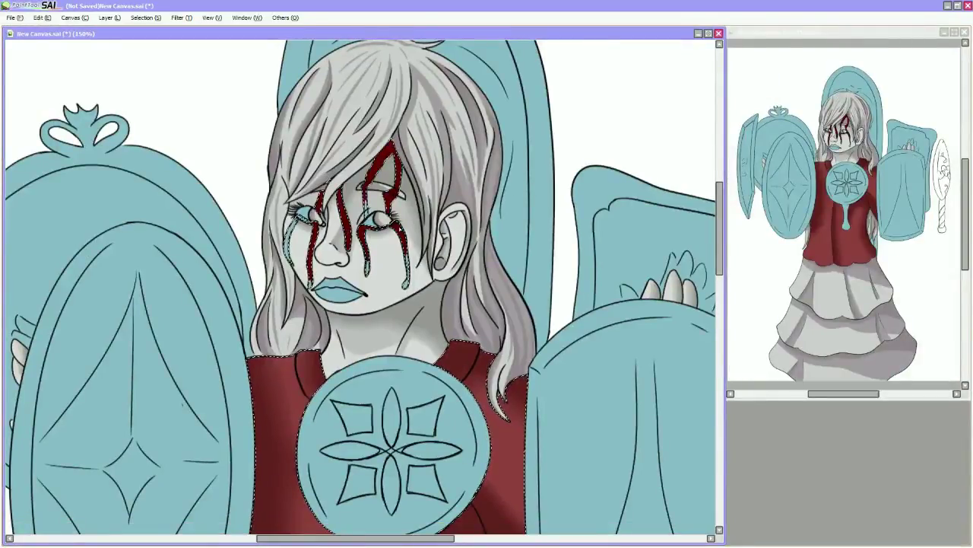
{"action": "scroll", "coordinate": [523, 463], "scroll_direction": "down", "scroll_amount": 3}
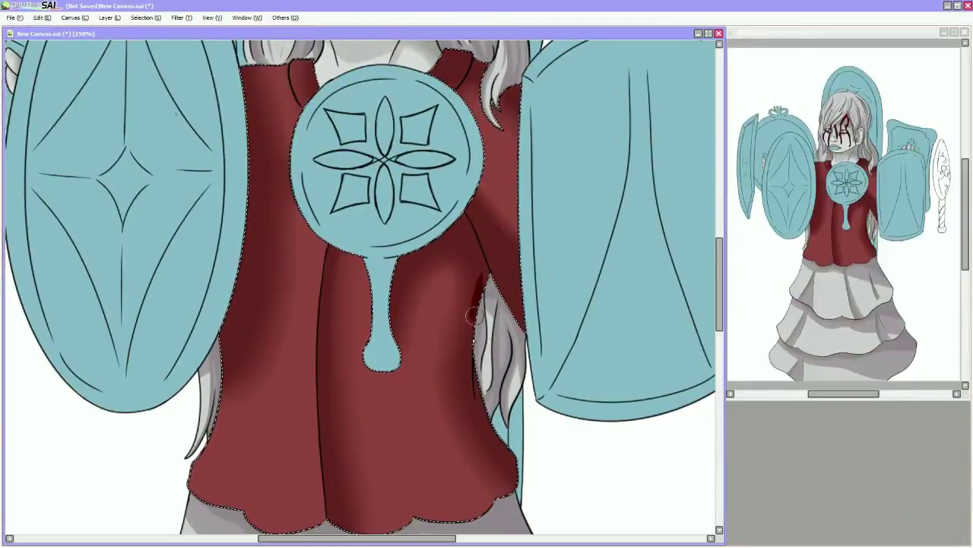
Add the deepest red shadows on the shirt under the hand mirror, along the side, at the collar and beside the seam
{"action": "left_click_drag", "start_coordinate": [491, 298], "coordinate": [457, 206]}
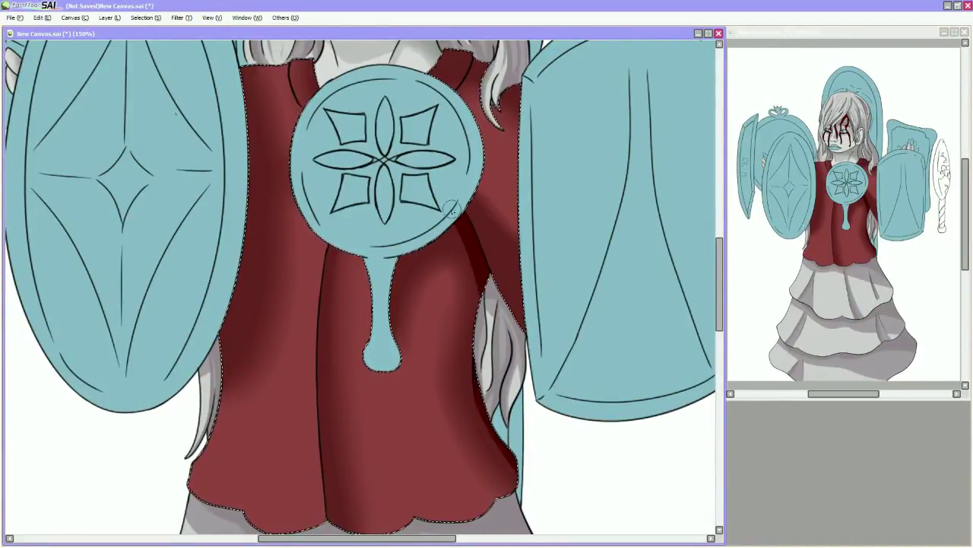
{"action": "scroll", "coordinate": [407, 141], "scroll_direction": "up", "scroll_amount": 2}
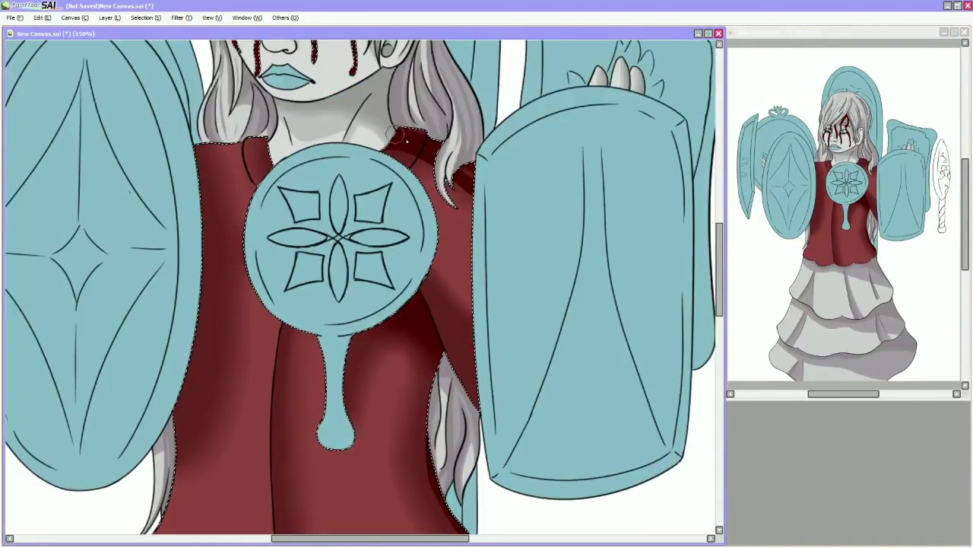
{"action": "scroll", "coordinate": [430, 161], "scroll_direction": "down", "scroll_amount": 3}
{"action": "scroll", "coordinate": [426, 190], "scroll_direction": "left", "scroll_amount": 2}
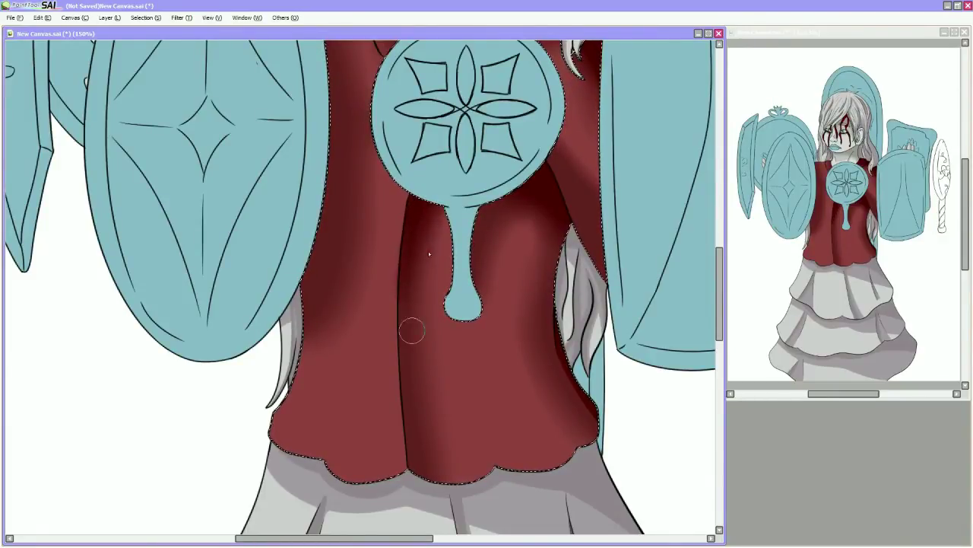
Shade the dark red streaks on the face with an even darker red
{"action": "scroll", "coordinate": [419, 282], "scroll_direction": "up", "scroll_amount": 2}
{"action": "scroll", "coordinate": [419, 282], "scroll_direction": "left", "scroll_amount": 1}
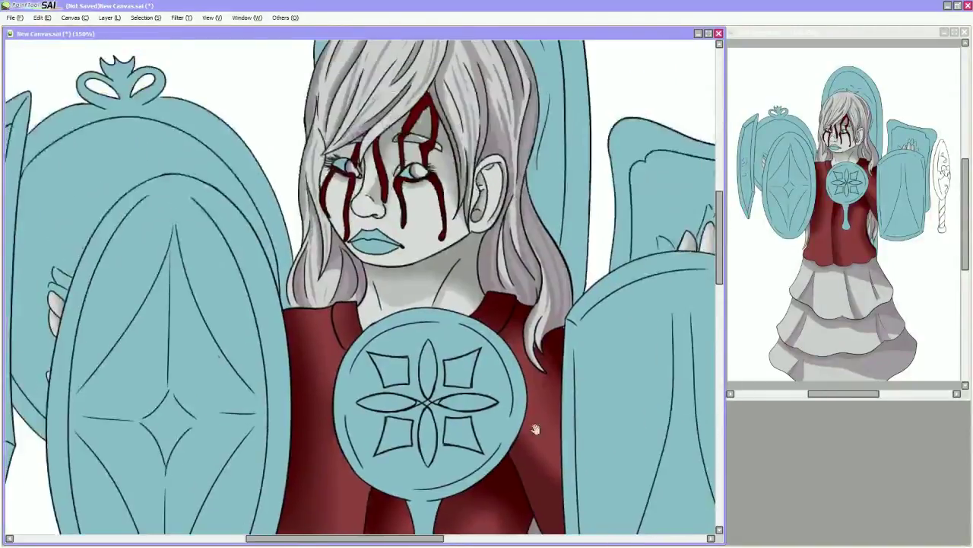
{"action": "scroll", "coordinate": [357, 285], "scroll_direction": "up", "scroll_amount": 2}
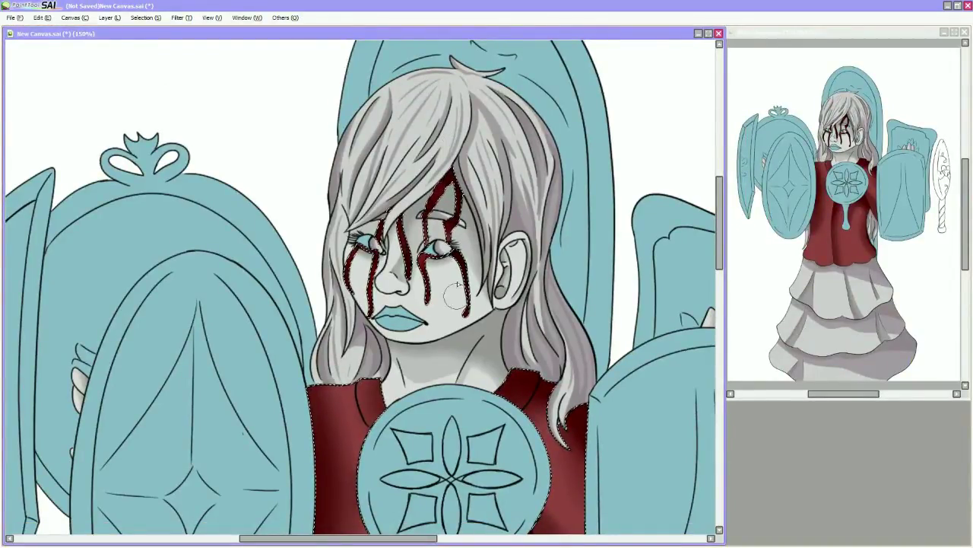
Fill the eye whites and lips with pale grey and shade the upper lip a darker grey
{"action": "left_click_drag", "start_coordinate": [536, 359], "coordinate": [575, 304]}
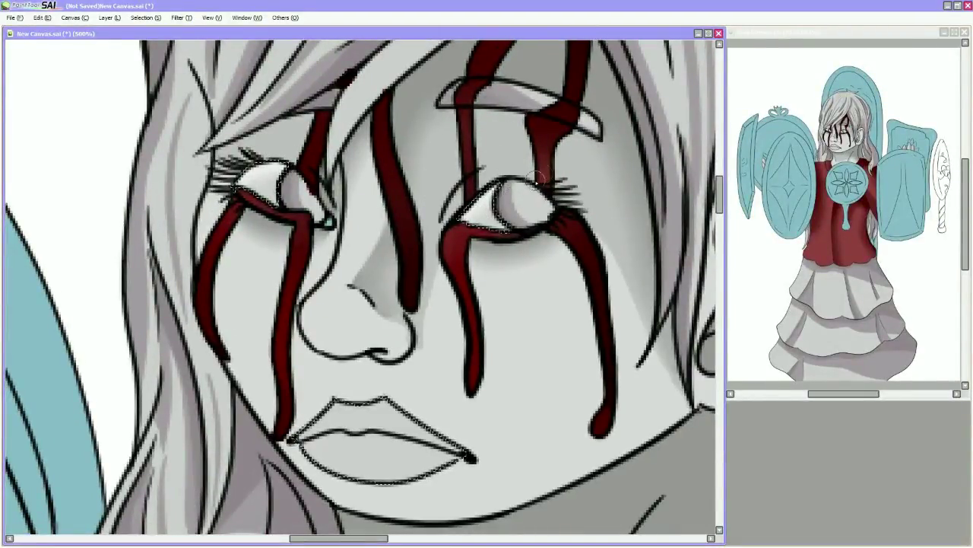
{"action": "left_click_drag", "start_coordinate": [361, 407], "coordinate": [331, 419]}
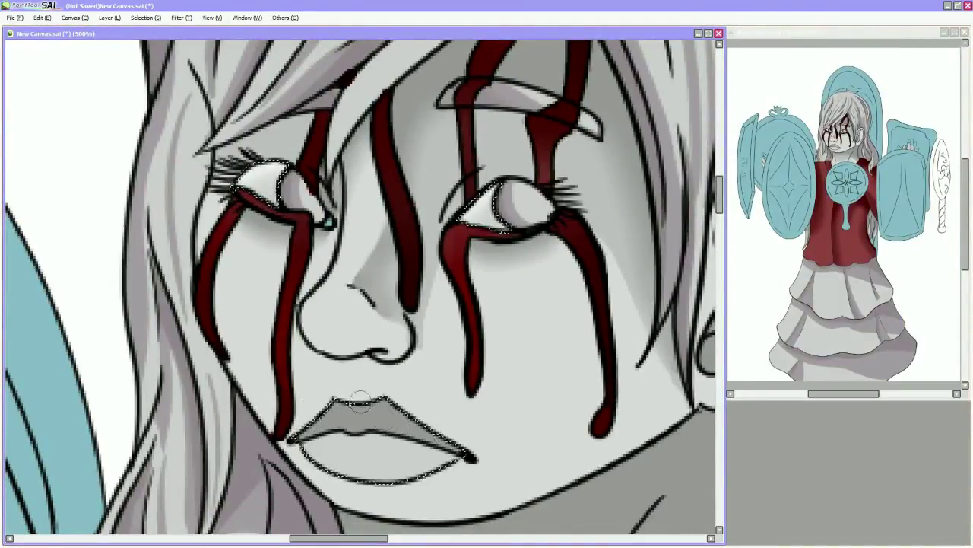
Shade the edge of the lower lip softly with grey and clear the selection around the lips and eyes
{"action": "left_click_drag", "start_coordinate": [321, 423], "coordinate": [304, 441]}
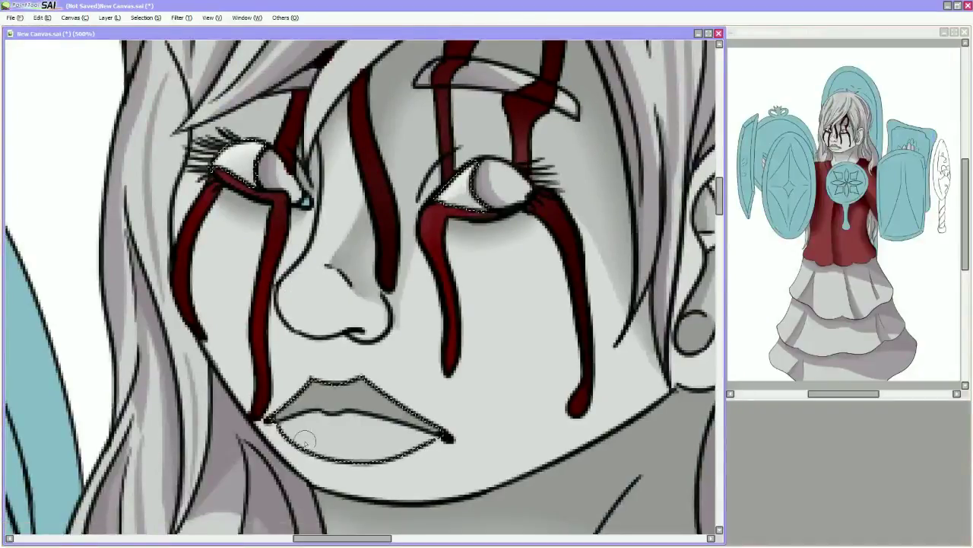
{"action": "key", "text": "ctrl+d"}
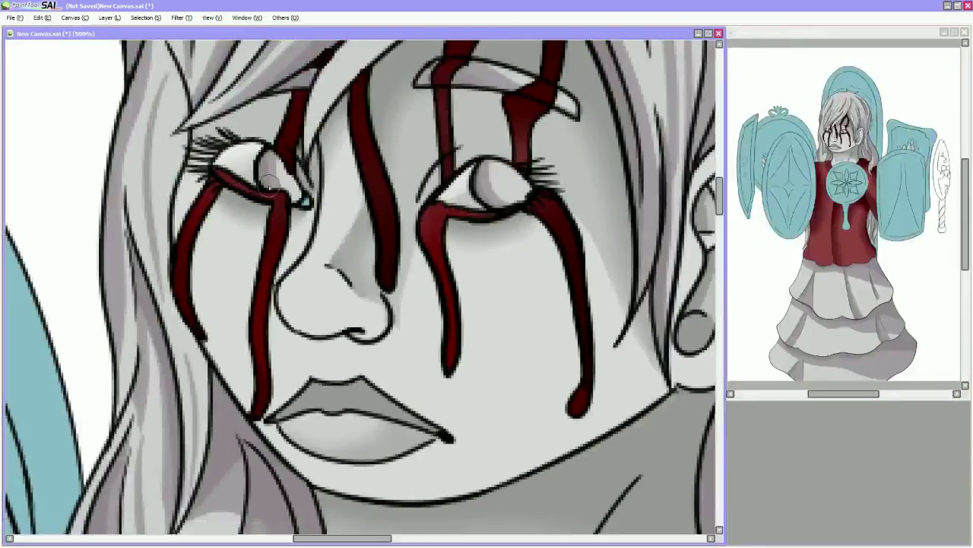
Select the slim hand mirror beside the character, including its heart and scroll ornaments, and fill it with teal
{"action": "scroll", "coordinate": [595, 225], "scroll_direction": "down", "scroll_amount": 5}
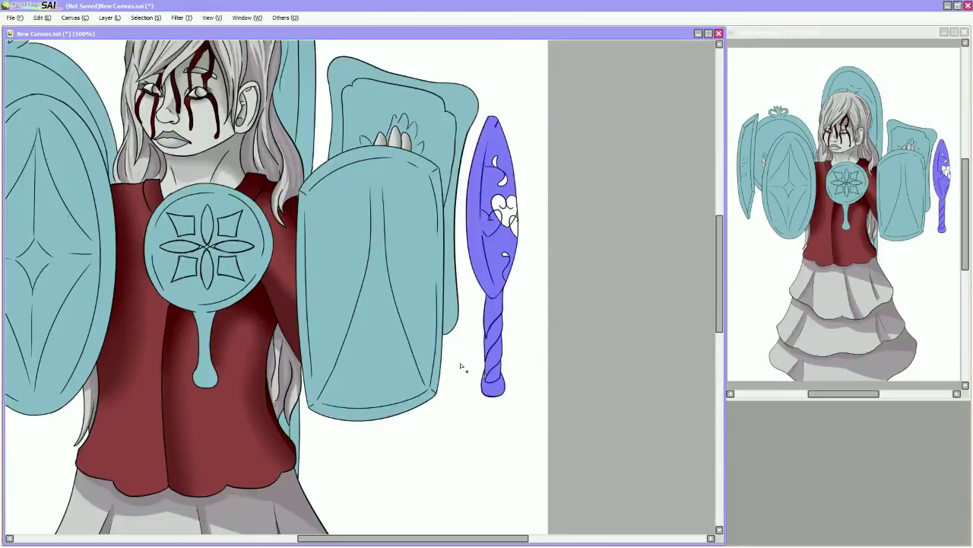
{"action": "scroll", "coordinate": [460, 367], "scroll_direction": "up", "scroll_amount": 6}
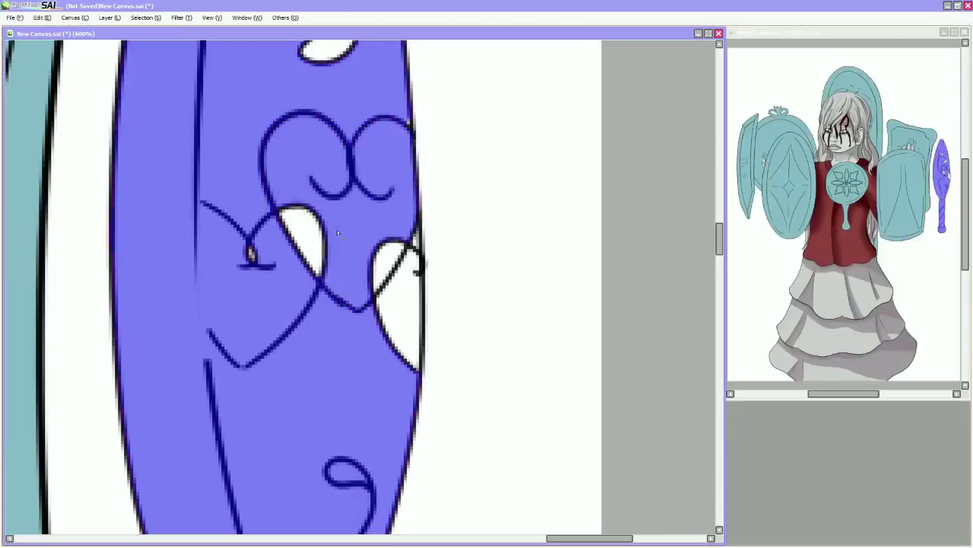
{"action": "scroll", "coordinate": [387, 282], "scroll_direction": "down", "scroll_amount": 3}
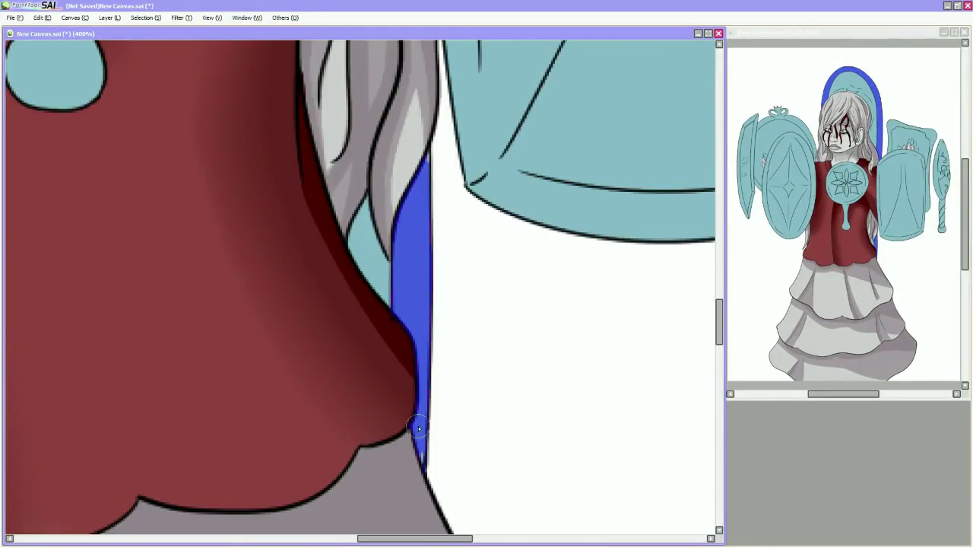
Fill the frame of the mirror behind the character and the back of the large oval mirror with brown
{"action": "scroll", "coordinate": [406, 262], "scroll_direction": "up", "scroll_amount": 2}
{"action": "left_click", "coordinate": [380, 388]}
{"action": "scroll", "coordinate": [597, 479], "scroll_direction": "down", "scroll_amount": 2}
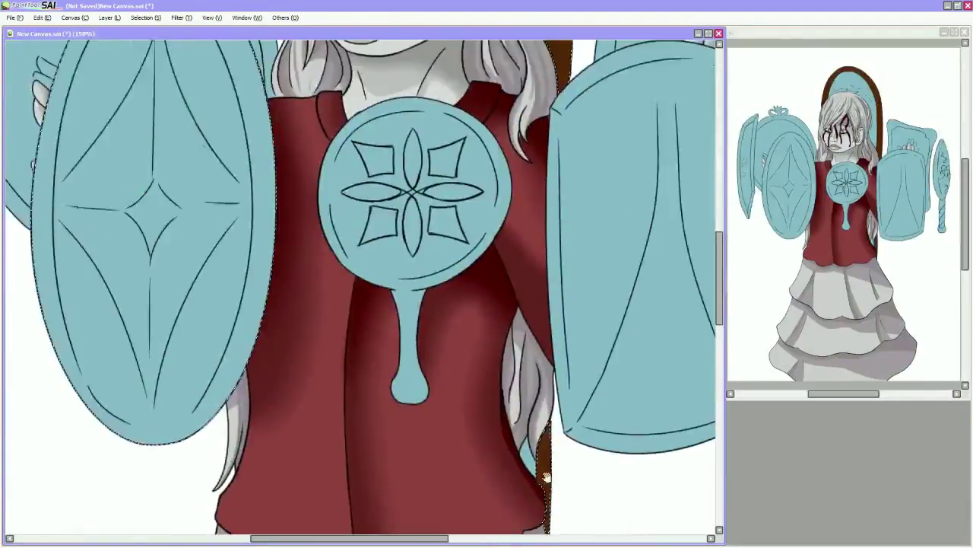
{"action": "left_click", "coordinate": [142, 254]}
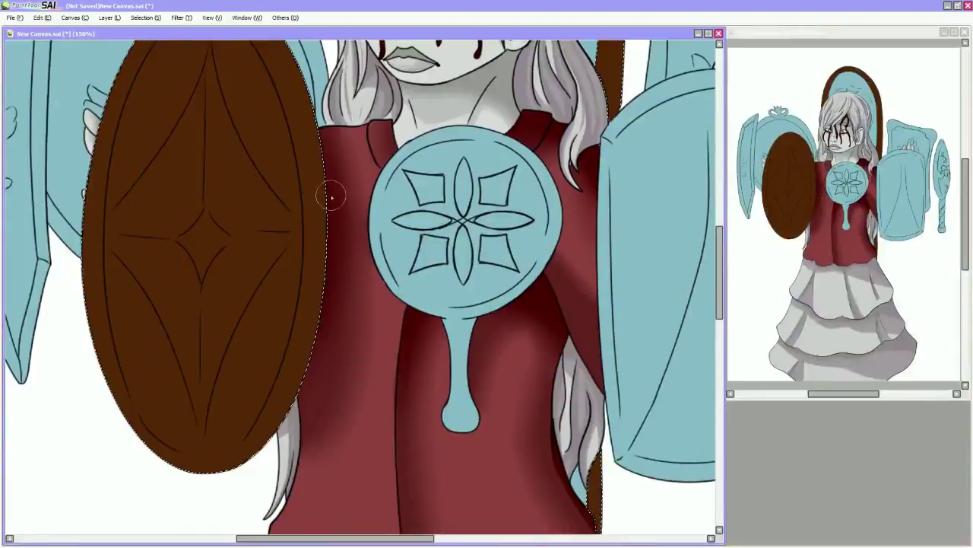
Shade the brown oval mirror with a soft darker brown using broad brush strokes
{"action": "left_click_drag", "start_coordinate": [330, 191], "coordinate": [255, 297]}
{"action": "left_click_drag", "start_coordinate": [309, 209], "coordinate": [104, 447]}
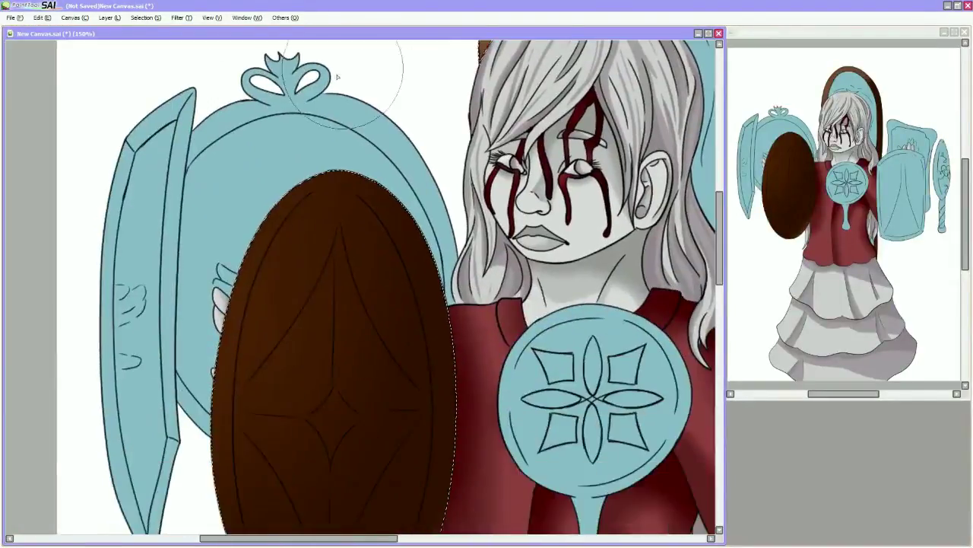
{"action": "left_click_drag", "start_coordinate": [337, 77], "coordinate": [404, 104]}
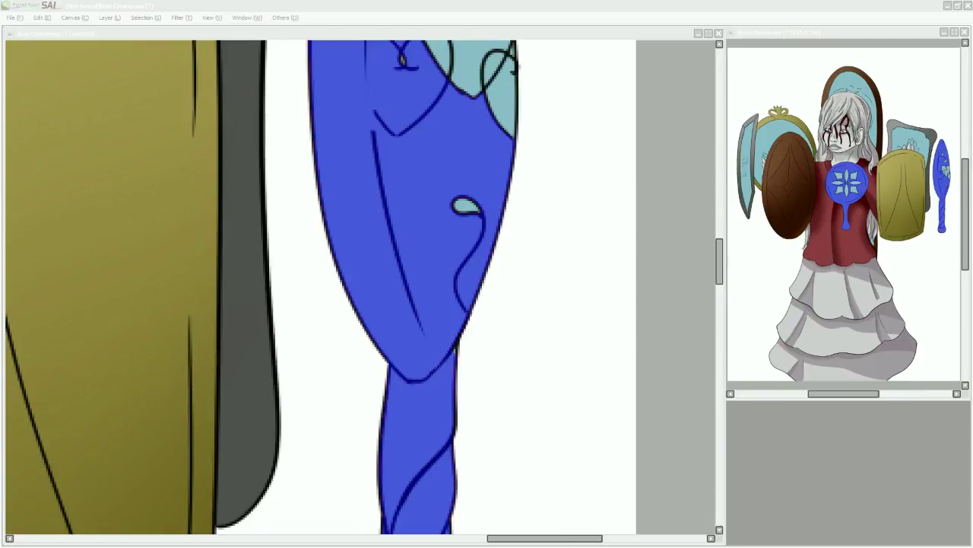
Extend the selection over the heart, scroll and star ornaments so it covers both hand mirrors completely
{"action": "scroll", "coordinate": [412, 317], "scroll_direction": "up", "scroll_amount": 5}
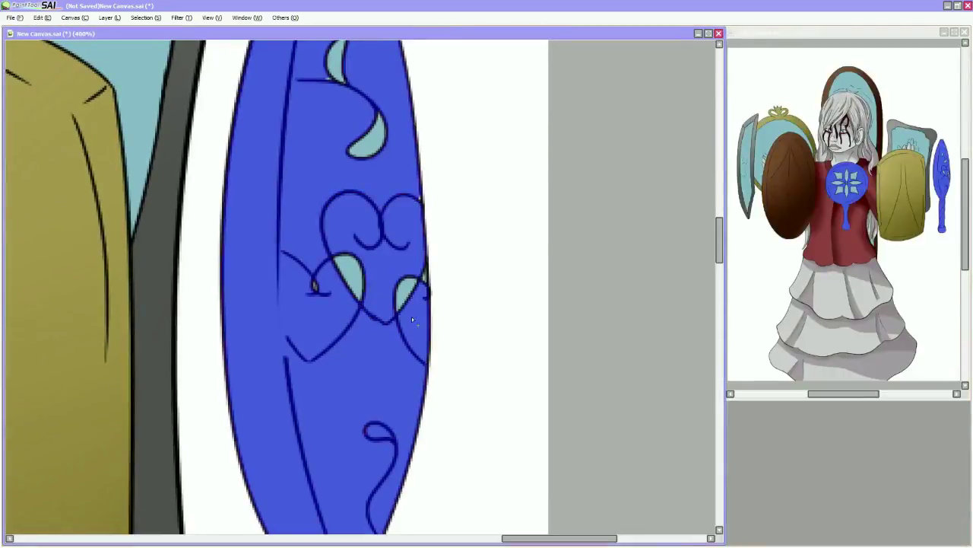
{"action": "scroll", "coordinate": [395, 165], "scroll_direction": "down", "scroll_amount": 5}
{"action": "scroll", "coordinate": [355, 211], "scroll_direction": "up", "scroll_amount": 5}
{"action": "scroll", "coordinate": [417, 461], "scroll_direction": "down", "scroll_amount": 5}
{"action": "scroll", "coordinate": [373, 190], "scroll_direction": "down", "scroll_amount": 2}
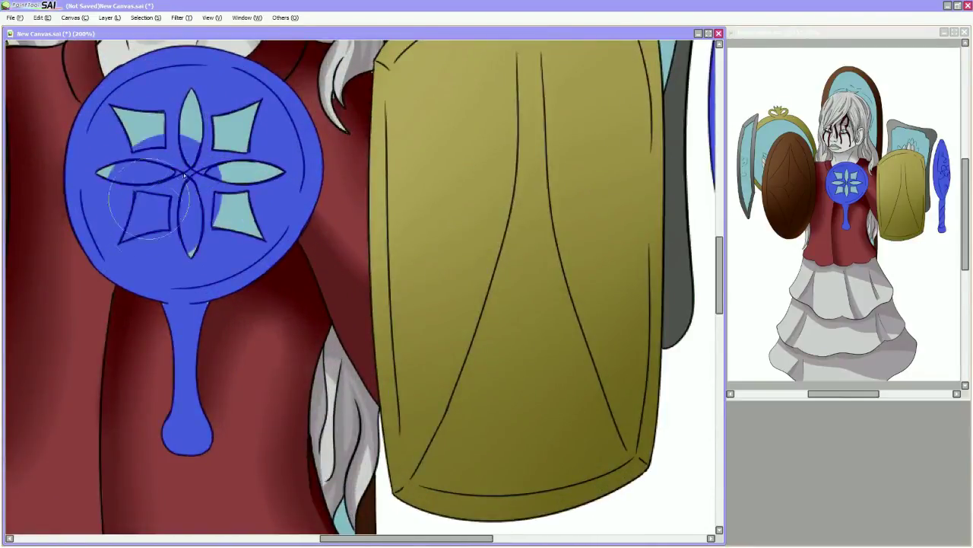
{"action": "scroll", "coordinate": [204, 305], "scroll_direction": "down", "scroll_amount": 3}
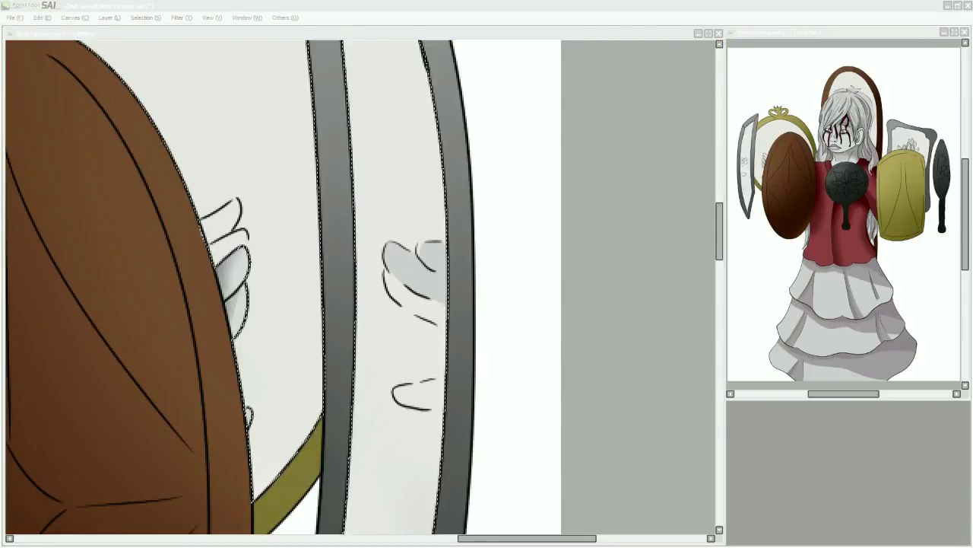
Paint pale grey finger reflections in the narrow mirror and a red shirt reflection in the rear mirror's lower sliver of glass
{"action": "key", "text": "h"}
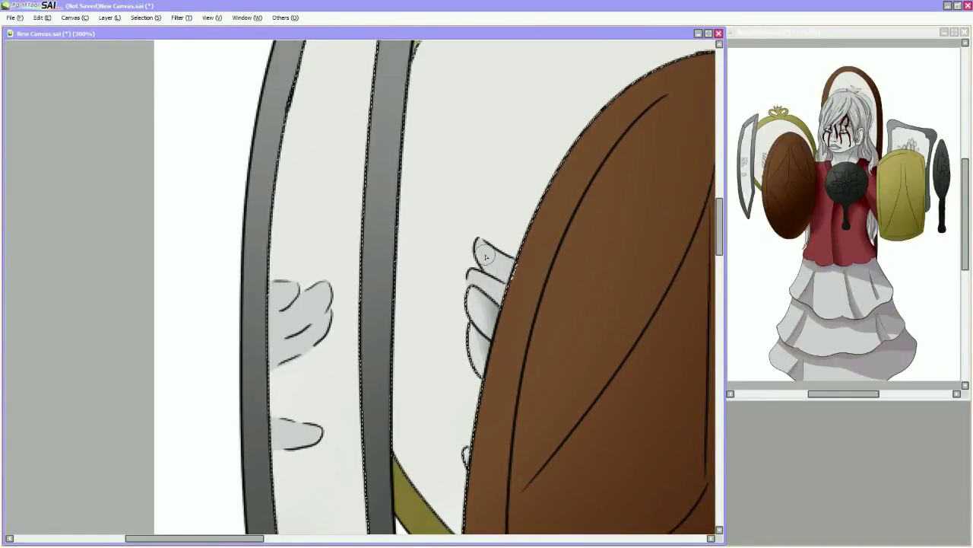
{"action": "scroll", "coordinate": [542, 252], "scroll_direction": "down", "scroll_amount": 5}
{"action": "scroll", "coordinate": [444, 285], "scroll_direction": "up", "scroll_amount": 5}
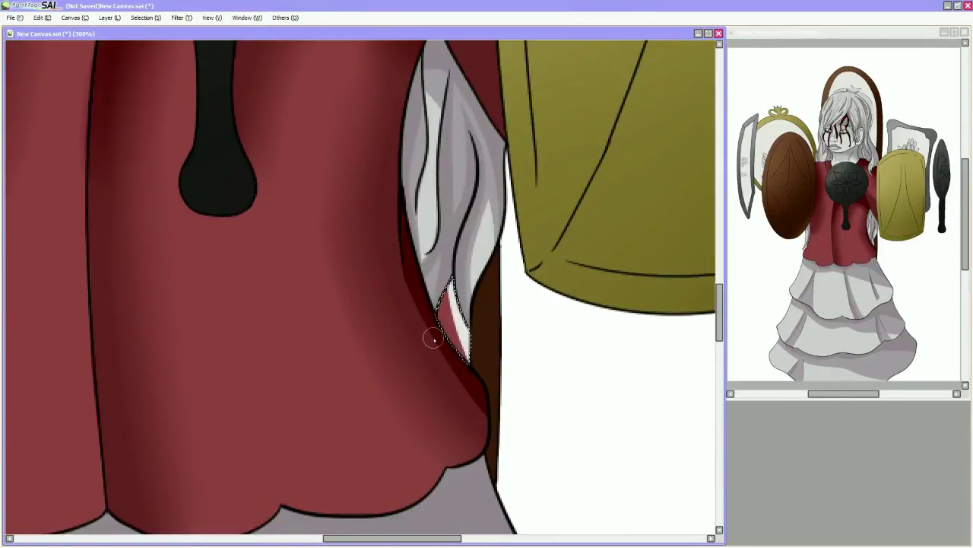
{"action": "scroll", "coordinate": [432, 339], "scroll_direction": "down", "scroll_amount": 5}
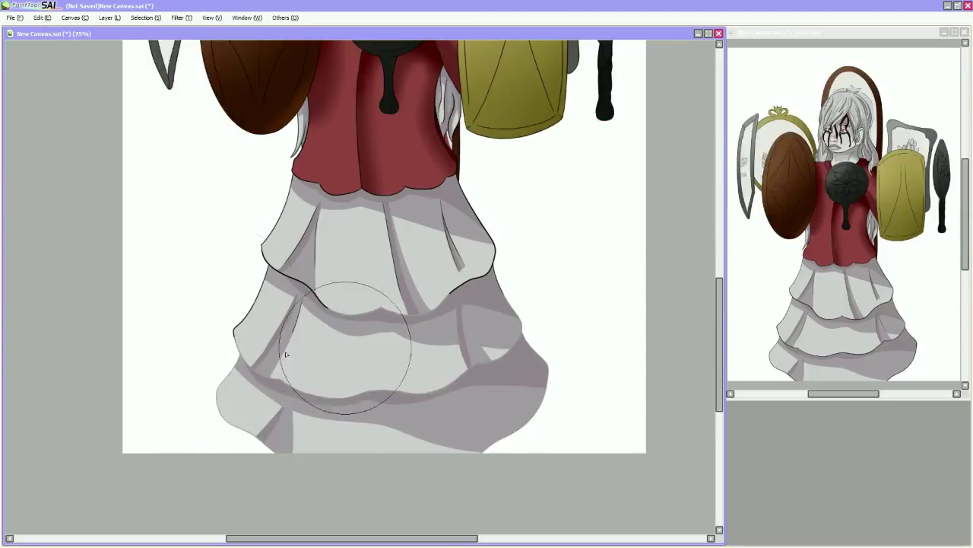
Recolour the black outlines of the skirt tiers in greyish mauve and the shirt's outlines in dark red
{"action": "scroll", "coordinate": [429, 231], "scroll_direction": "up", "scroll_amount": 4}
{"action": "left_click_drag", "start_coordinate": [429, 231], "coordinate": [449, 391]}
{"action": "scroll", "coordinate": [526, 411], "scroll_direction": "up", "scroll_amount": 2}
{"action": "left_click_drag", "start_coordinate": [526, 411], "coordinate": [373, 367]}
{"action": "left_click_drag", "start_coordinate": [279, 270], "coordinate": [290, 292]}
{"action": "left_click_drag", "start_coordinate": [398, 304], "coordinate": [279, 350]}
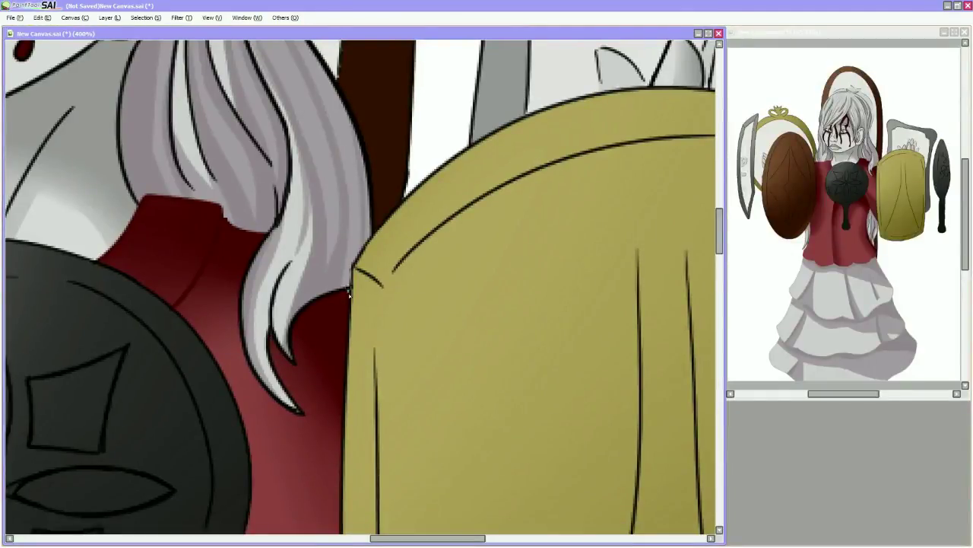
Recolour the black outlines of the narrow grey-framed mirror and its reflected fingers in grey
{"action": "scroll", "coordinate": [274, 234], "scroll_direction": "down", "scroll_amount": 5}
{"action": "key", "text": "Tab"}
{"action": "key", "text": "Tab"}
{"action": "key", "text": "Tab"}
{"action": "key", "text": "Tab"}
{"action": "scroll", "coordinate": [135, 250], "scroll_direction": "up", "scroll_amount": 3}
{"action": "scroll", "coordinate": [134, 250], "scroll_direction": "down", "scroll_amount": 2}
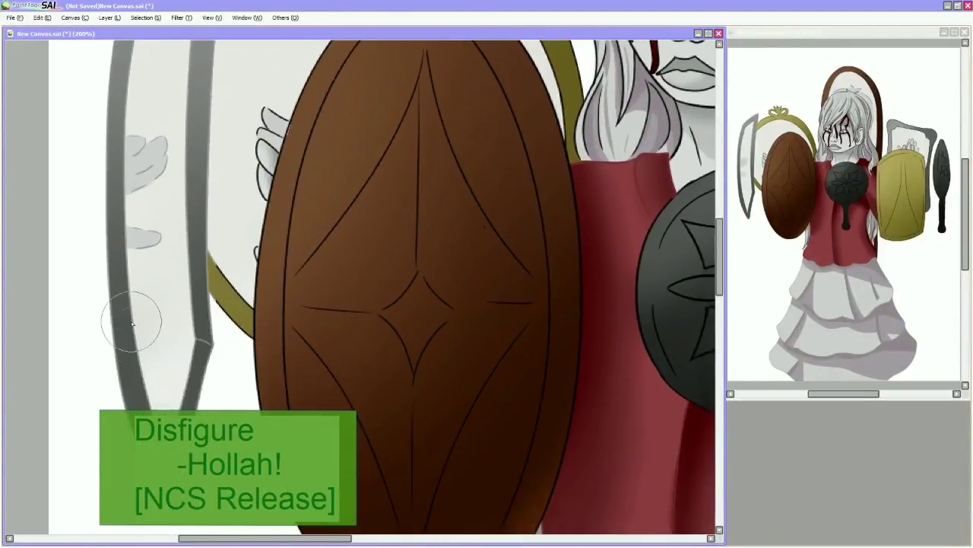
{"action": "scroll", "coordinate": [192, 393], "scroll_direction": "down", "scroll_amount": 1}
{"action": "scroll", "coordinate": [185, 261], "scroll_direction": "up", "scroll_amount": 1}
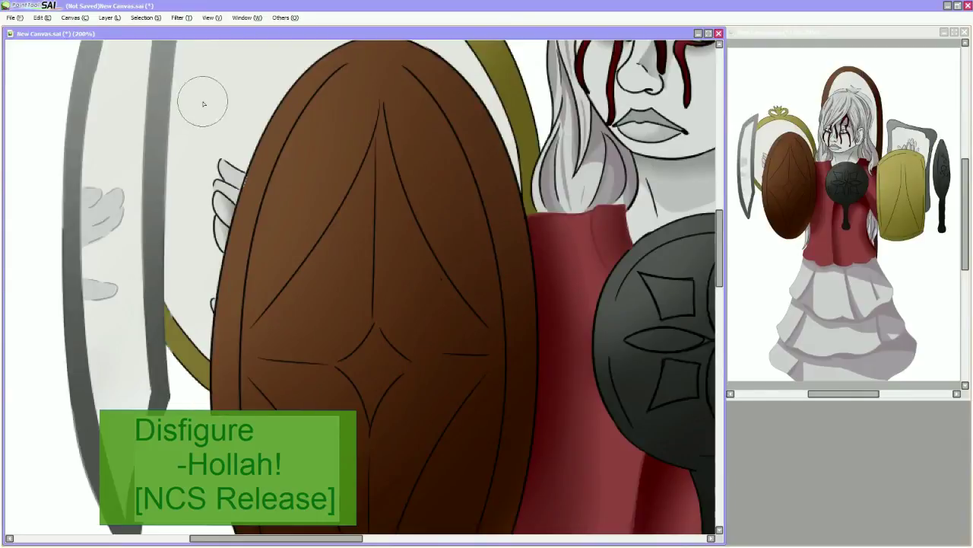
Recolour the outlines and carved lines of the oval mirror in brown, and those of the gold frame and fingers behind it in matching tones
{"action": "scroll", "coordinate": [177, 329], "scroll_direction": "up", "scroll_amount": 3}
{"action": "mouse_move", "coordinate": [232, 212]}
{"action": "left_mouse_down"}
{"action": "mouse_move", "coordinate": [89, 342]}
{"action": "mouse_move", "coordinate": [180, 342]}
{"action": "mouse_move", "coordinate": [183, 433]}
{"action": "mouse_move", "coordinate": [228, 322]}
{"action": "mouse_move", "coordinate": [480, 277]}
{"action": "mouse_move", "coordinate": [463, 200]}
{"action": "mouse_move", "coordinate": [342, 349]}
{"action": "mouse_move", "coordinate": [276, 382]}
{"action": "mouse_move", "coordinate": [316, 293]}
{"action": "mouse_move", "coordinate": [581, 469]}
{"action": "mouse_move", "coordinate": [548, 457]}
{"action": "mouse_move", "coordinate": [217, 441]}
{"action": "mouse_move", "coordinate": [546, 446]}
{"action": "left_mouse_up"}
{"action": "left_click_drag", "start_coordinate": [298, 244], "coordinate": [570, 419]}
{"action": "left_click_drag", "start_coordinate": [220, 276], "coordinate": [276, 485]}
{"action": "scroll", "coordinate": [276, 485], "scroll_direction": "down", "scroll_amount": 3}
{"action": "left_click_drag", "start_coordinate": [358, 203], "coordinate": [435, 347]}
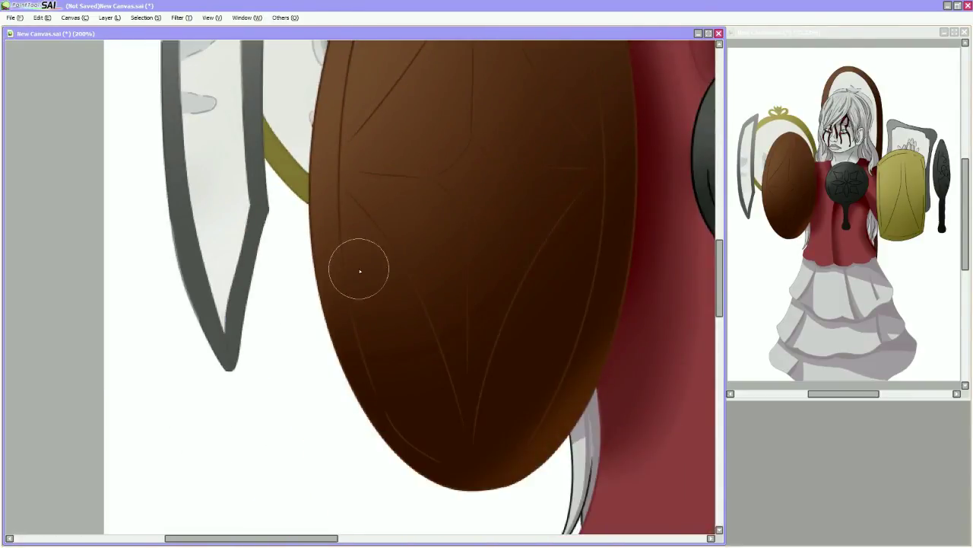
{"action": "scroll", "coordinate": [218, 272], "scroll_direction": "up", "scroll_amount": 5}
{"action": "scroll", "coordinate": [410, 465], "scroll_direction": "down", "scroll_amount": 5}
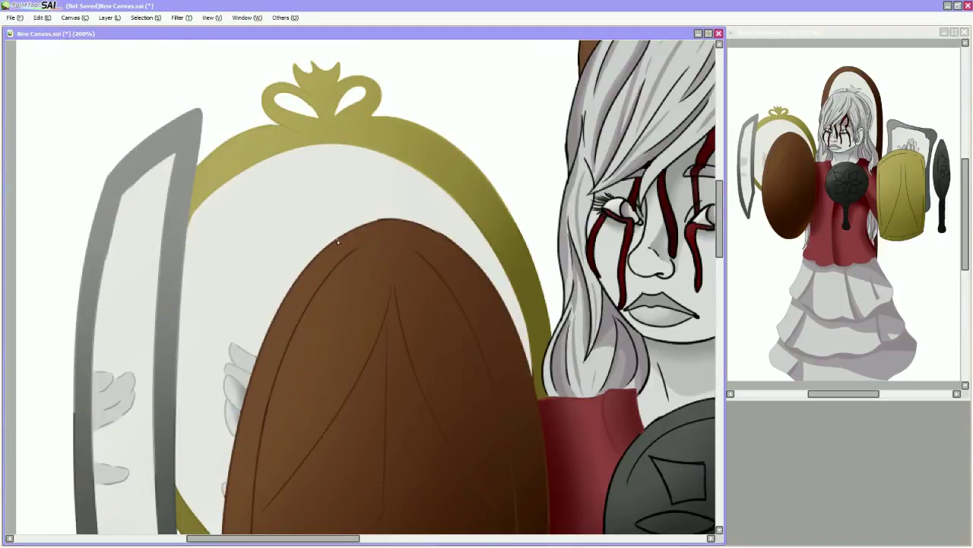
{"action": "left_click_drag", "start_coordinate": [337, 240], "coordinate": [394, 215]}
Recolour the outlines of the rear mirror's frame in dark brown down to the part beside the lower hair strand
{"action": "scroll", "coordinate": [361, 223], "scroll_direction": "up", "scroll_amount": 3}
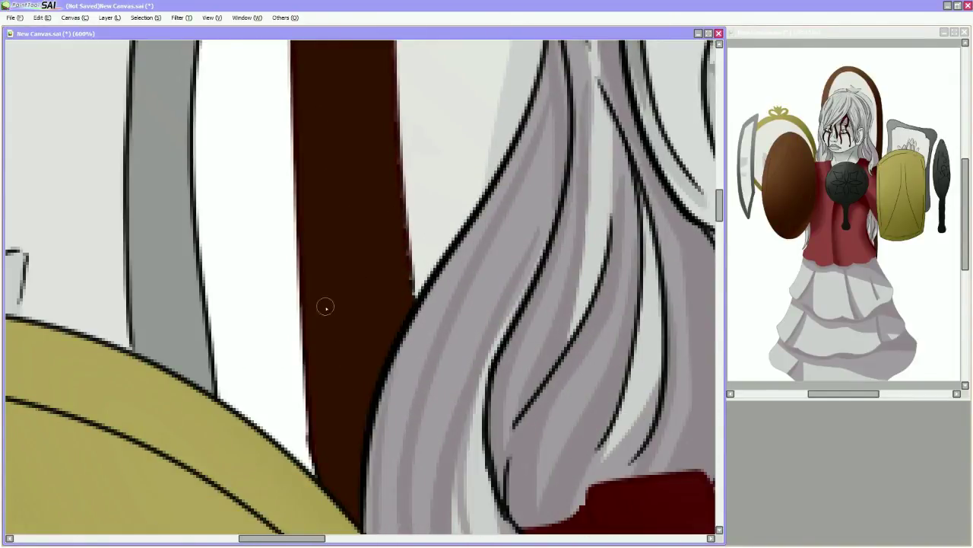
{"action": "scroll", "coordinate": [324, 306], "scroll_direction": "down", "scroll_amount": 2}
{"action": "scroll", "coordinate": [359, 315], "scroll_direction": "up", "scroll_amount": 2}
{"action": "left_click_drag", "start_coordinate": [226, 419], "coordinate": [209, 354]}
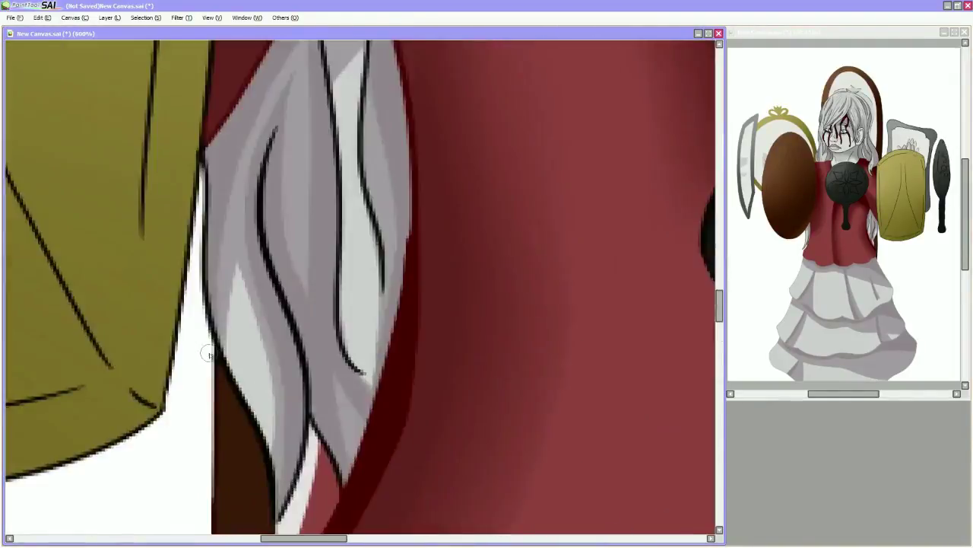
{"action": "scroll", "coordinate": [209, 355], "scroll_direction": "down", "scroll_amount": 2}
{"action": "left_click_drag", "start_coordinate": [213, 289], "coordinate": [227, 368]}
Recolour the black outlines of the hair strands in a soft greyish mauve
{"action": "left_click_drag", "start_coordinate": [421, 204], "coordinate": [180, 241]}
{"action": "left_click_drag", "start_coordinate": [128, 400], "coordinate": [479, 216]}
{"action": "left_click_drag", "start_coordinate": [567, 365], "coordinate": [472, 327]}
{"action": "left_click_drag", "start_coordinate": [449, 232], "coordinate": [681, 253]}
{"action": "left_click_drag", "start_coordinate": [232, 259], "coordinate": [283, 322]}
Recolour the outlines of the eyebrow, upper eyelid, nose and side of the face in soft greys
{"action": "scroll", "coordinate": [332, 227], "scroll_direction": "up", "scroll_amount": 4}
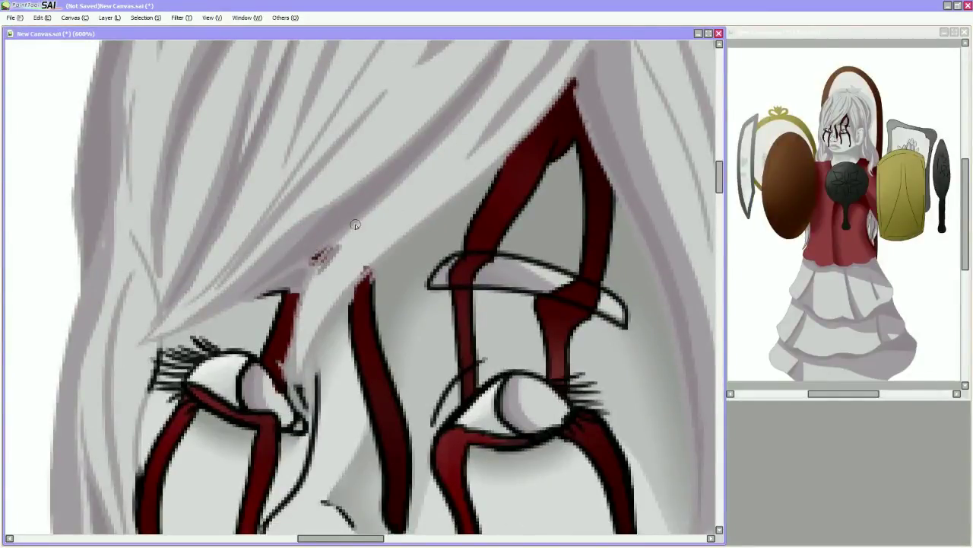
{"action": "left_click_drag", "start_coordinate": [306, 266], "coordinate": [368, 236]}
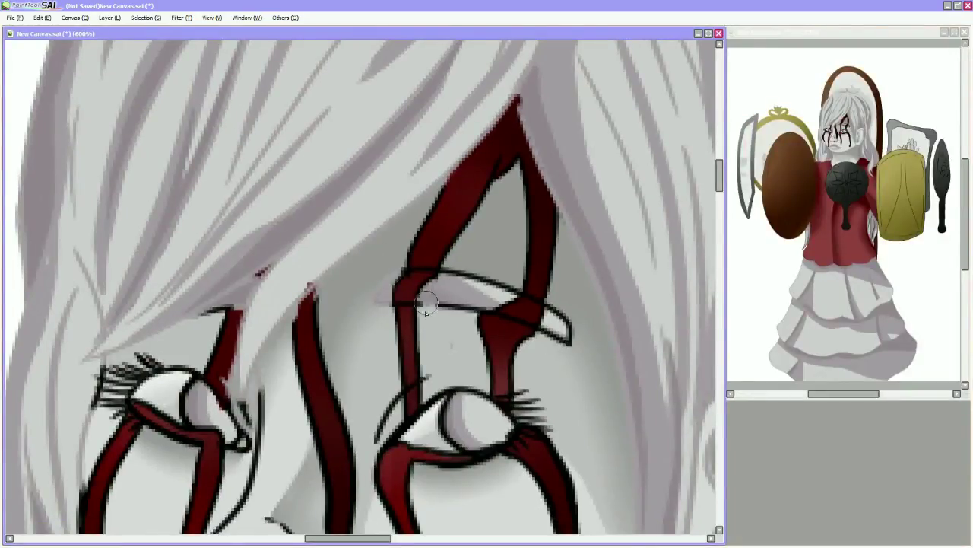
{"action": "left_click_drag", "start_coordinate": [515, 304], "coordinate": [418, 369]}
{"action": "left_click_drag", "start_coordinate": [345, 196], "coordinate": [266, 300]}
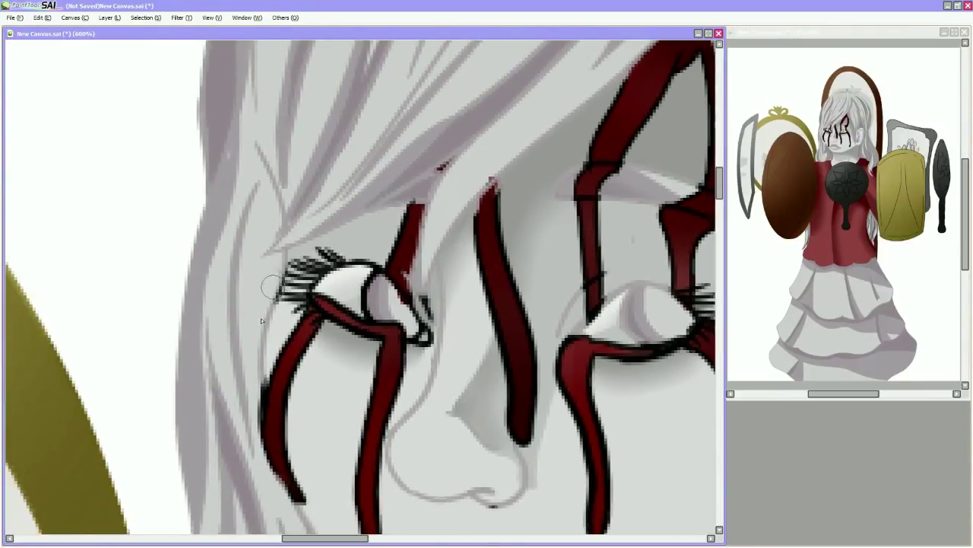